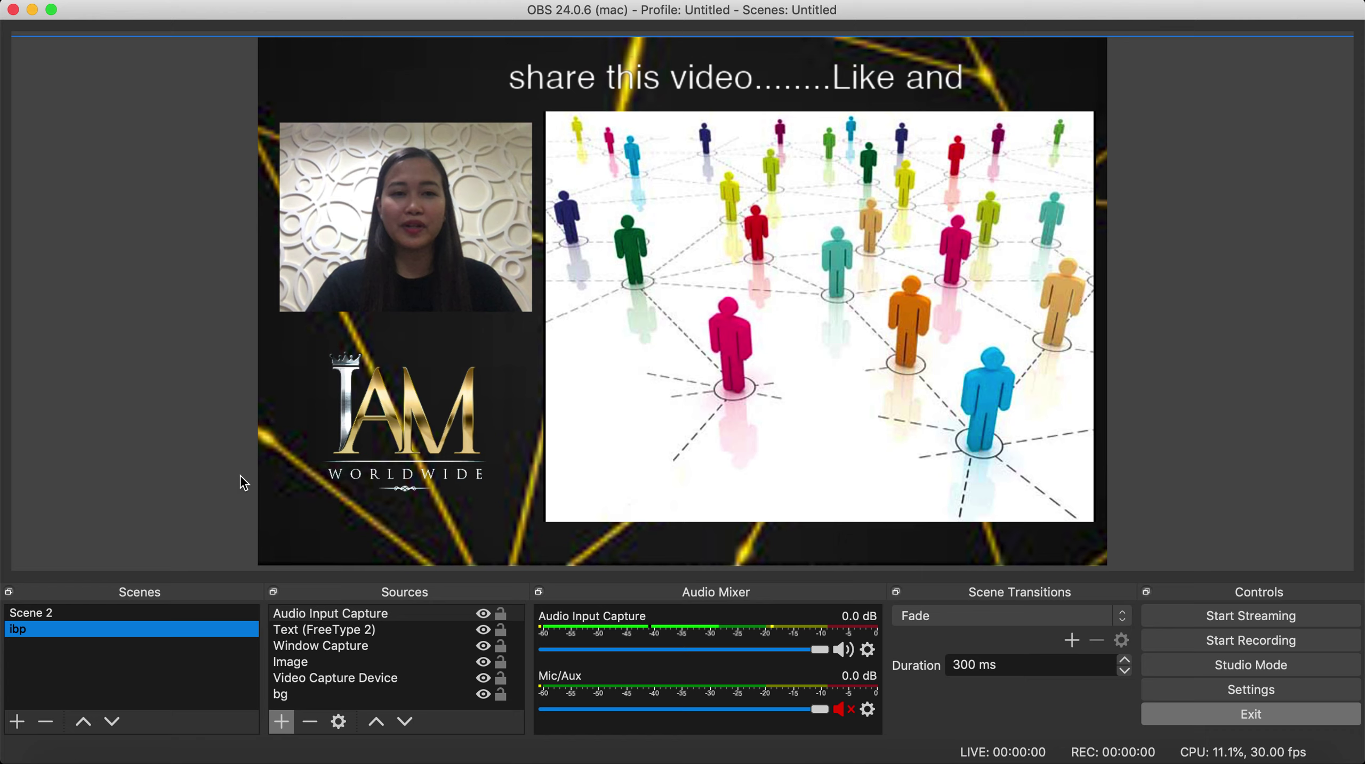
Move the scrolling "Like and share this video" text beneath the people picture and shift the picture up to make room
{"action": "left_click", "coordinate": [515, 139]}
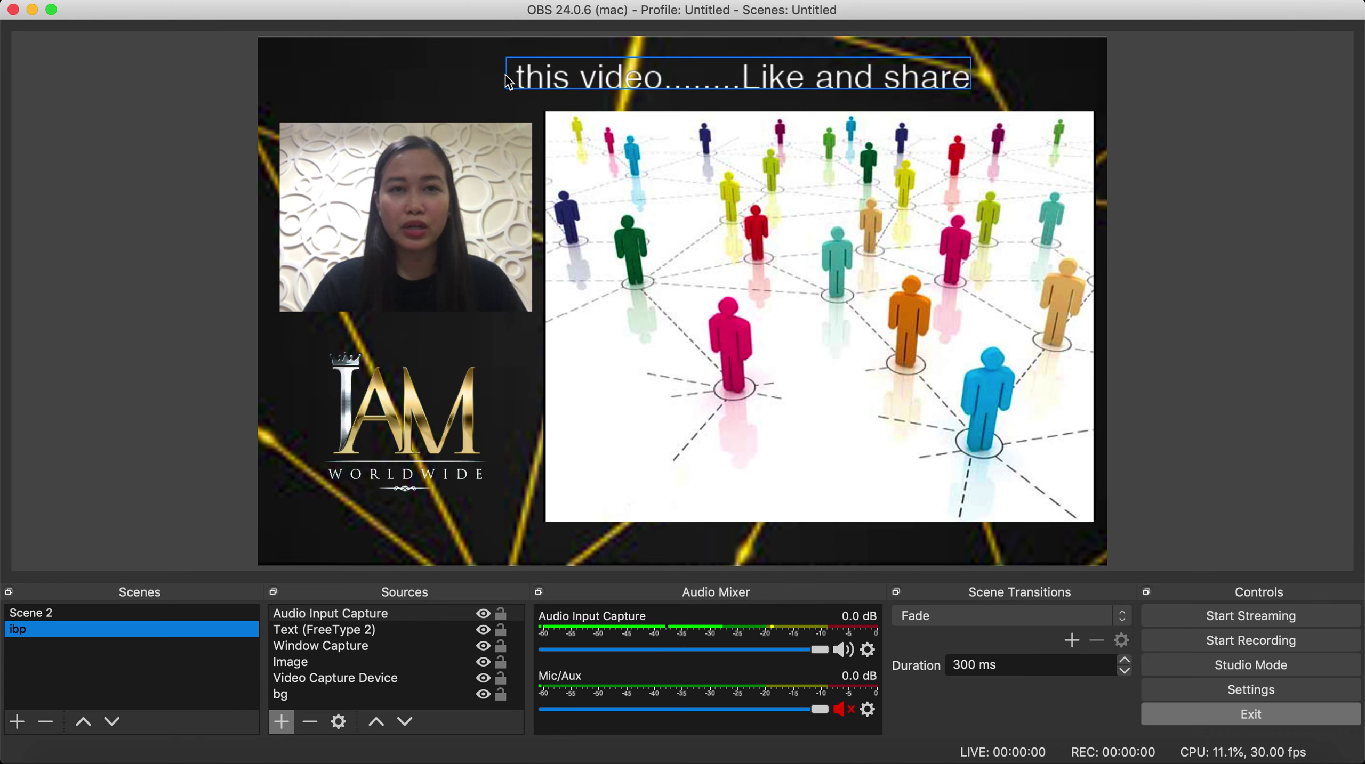
{"action": "left_click", "coordinate": [533, 84]}
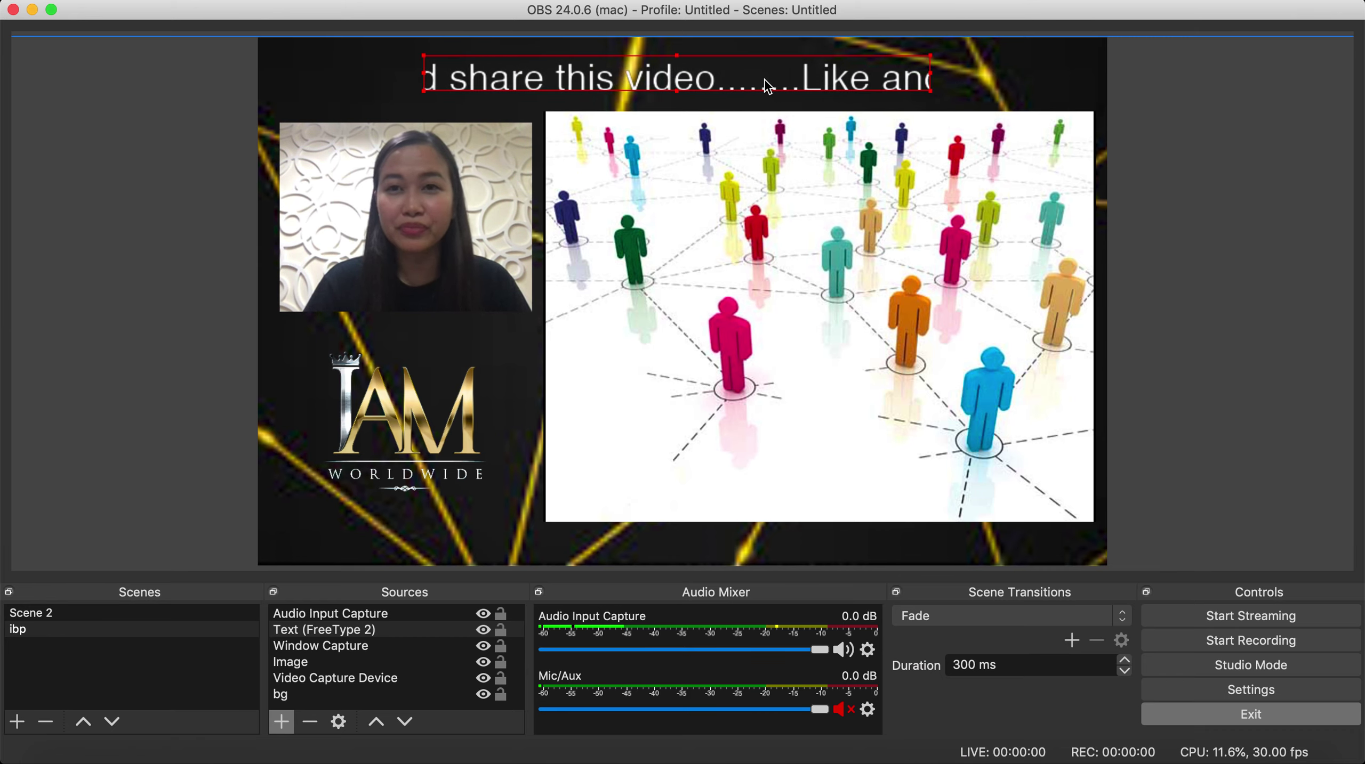
{"action": "left_click_drag", "start_coordinate": [708, 82], "coordinate": [738, 540]}
{"action": "left_click_drag", "start_coordinate": [760, 407], "coordinate": [761, 360]}
Fine-tune the positions of the webcam feed and the IAM Worldwide logo so they sit stacked beside the people picture
{"action": "mouse_move", "coordinate": [477, 189]}
{"action": "left_mouse_down"}
{"action": "mouse_move", "coordinate": [474, 171]}
{"action": "mouse_move", "coordinate": [475, 192]}
{"action": "left_mouse_up"}
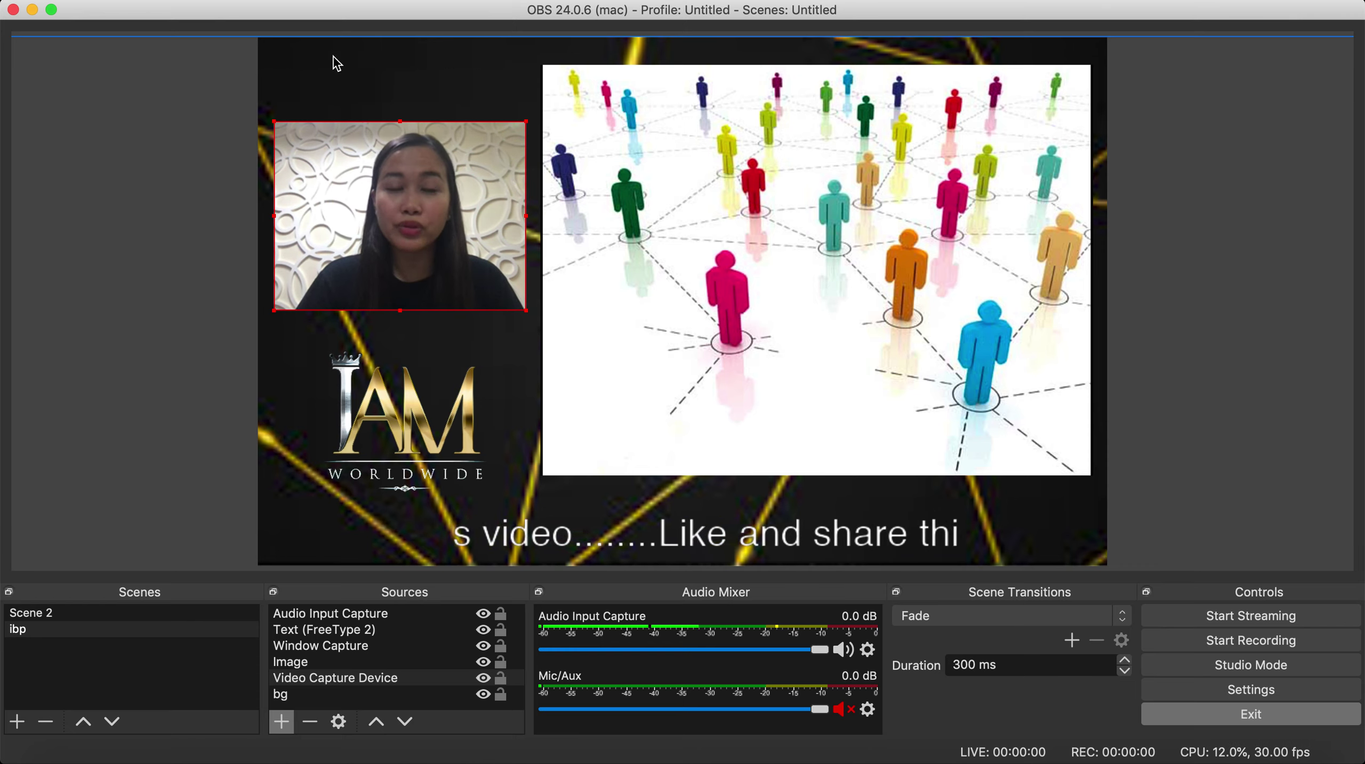
{"action": "left_click_drag", "start_coordinate": [402, 435], "coordinate": [394, 423]}
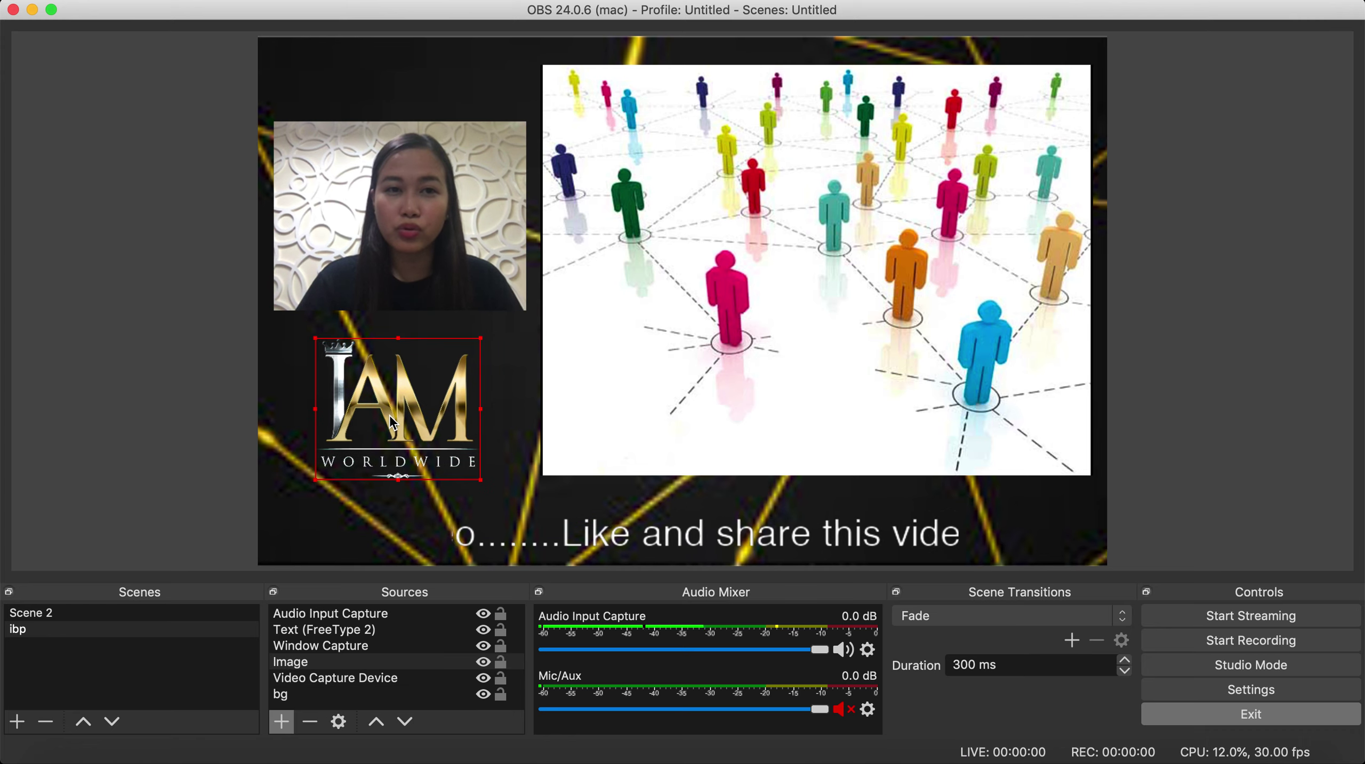
{"action": "mouse_move", "coordinate": [393, 267]}
{"action": "left_mouse_down"}
{"action": "mouse_move", "coordinate": [388, 191]}
{"action": "mouse_move", "coordinate": [398, 291]}
{"action": "left_mouse_up"}
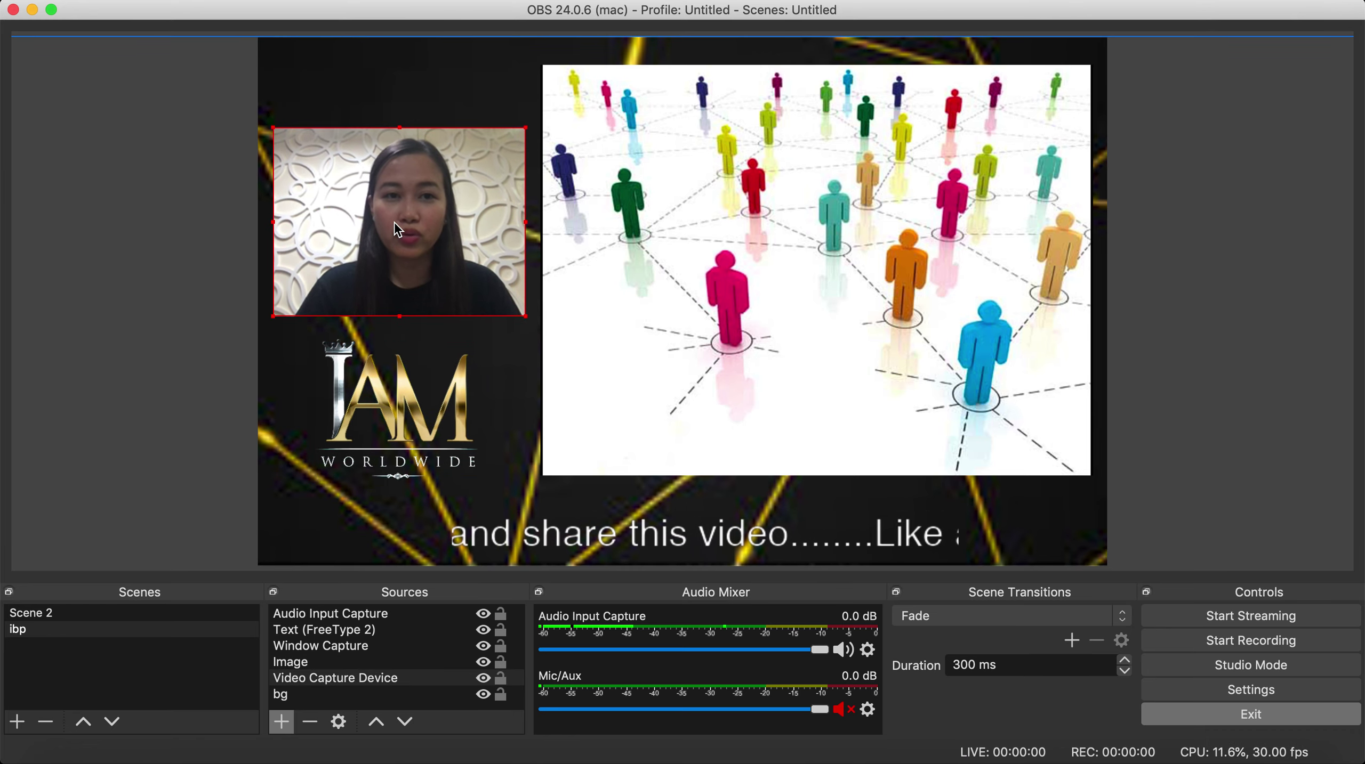
{"action": "mouse_move", "coordinate": [420, 367]}
{"action": "left_mouse_down"}
{"action": "mouse_move", "coordinate": [358, 122]}
{"action": "mouse_move", "coordinate": [419, 381]}
{"action": "left_mouse_up"}
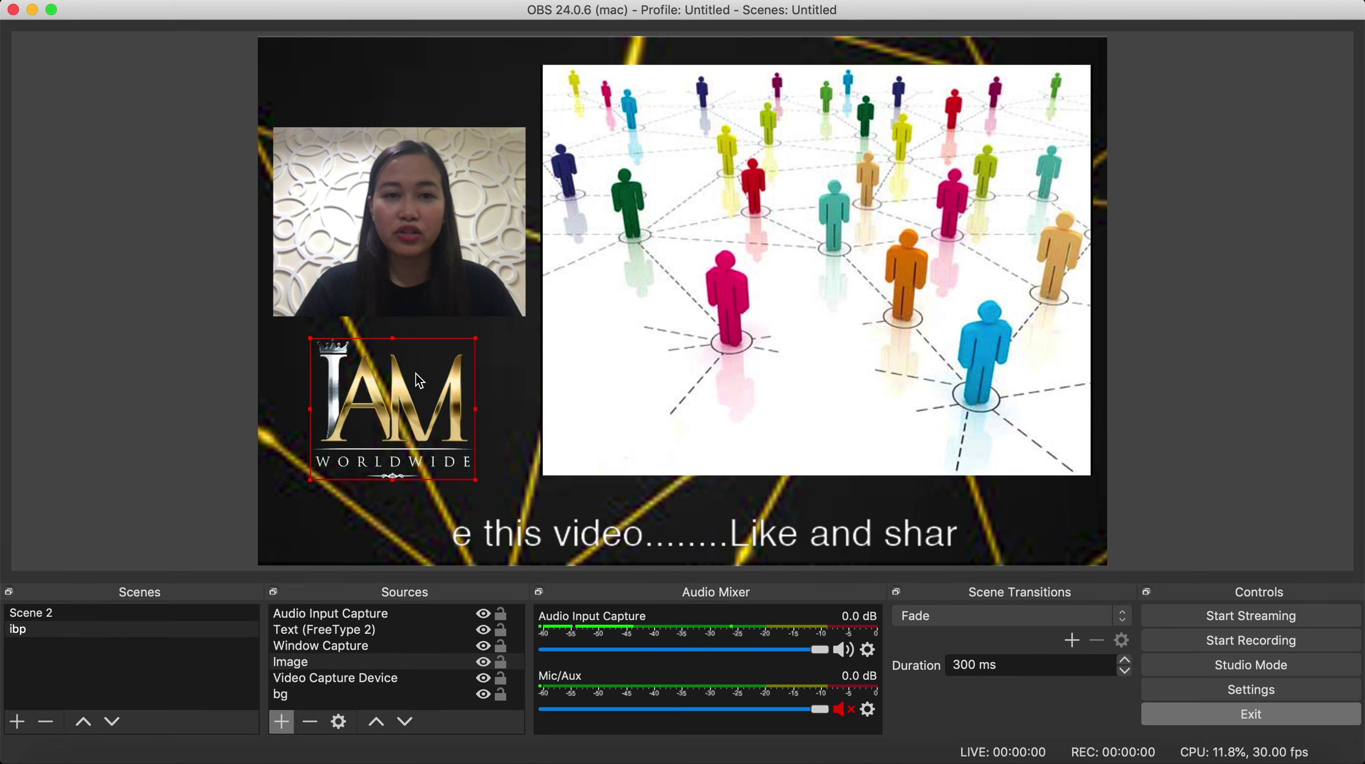
{"action": "left_click", "coordinate": [401, 237]}
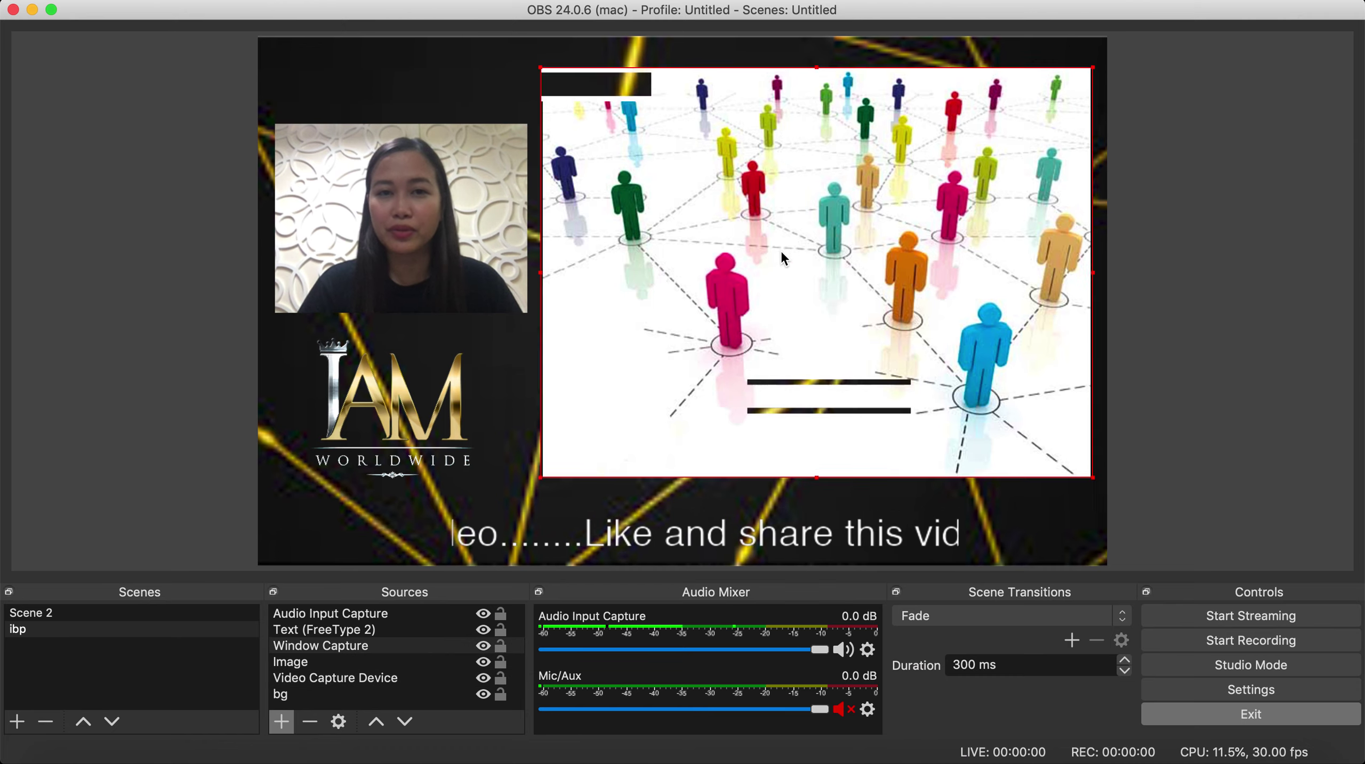
Lower the people picture slightly and extend the scrolling text's starting edge outward to make it wider
{"action": "left_click_drag", "start_coordinate": [780, 248], "coordinate": [778, 255]}
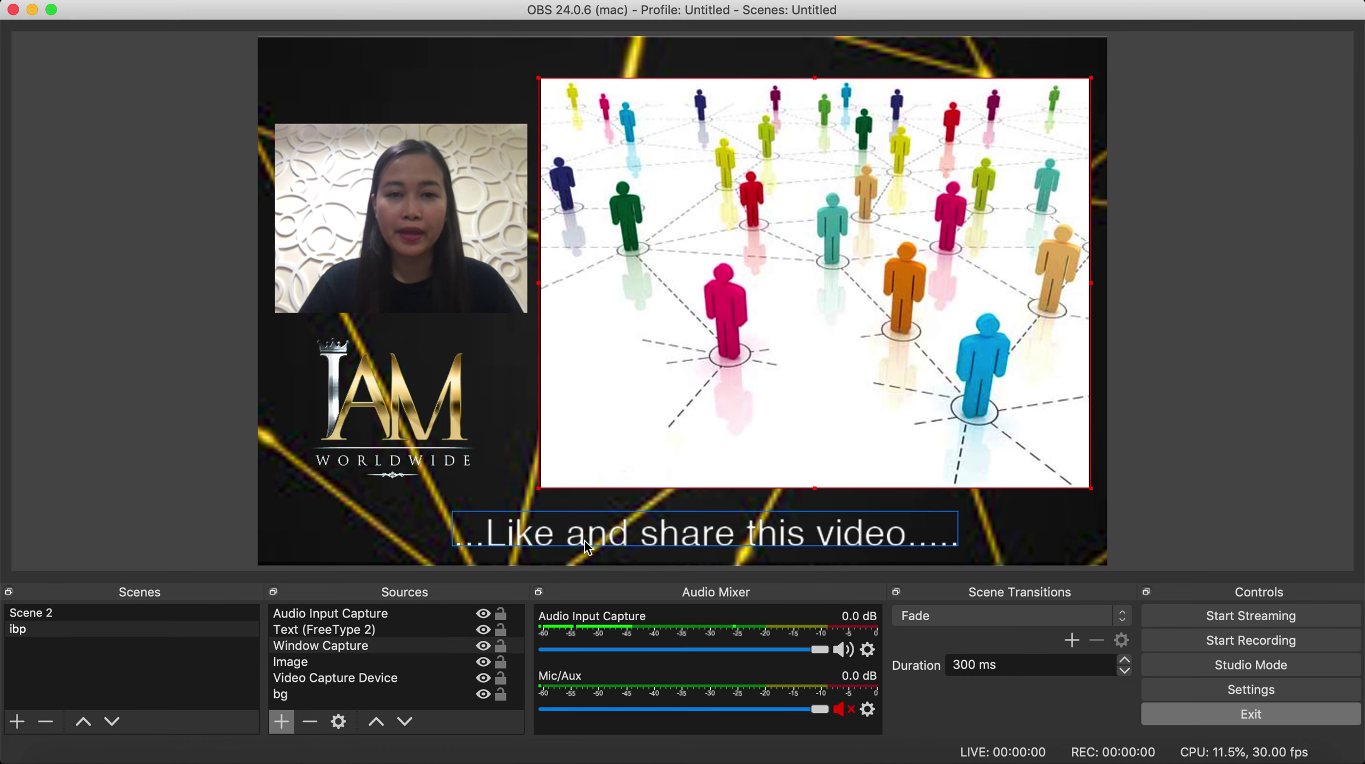
{"action": "left_click", "coordinate": [581, 543]}
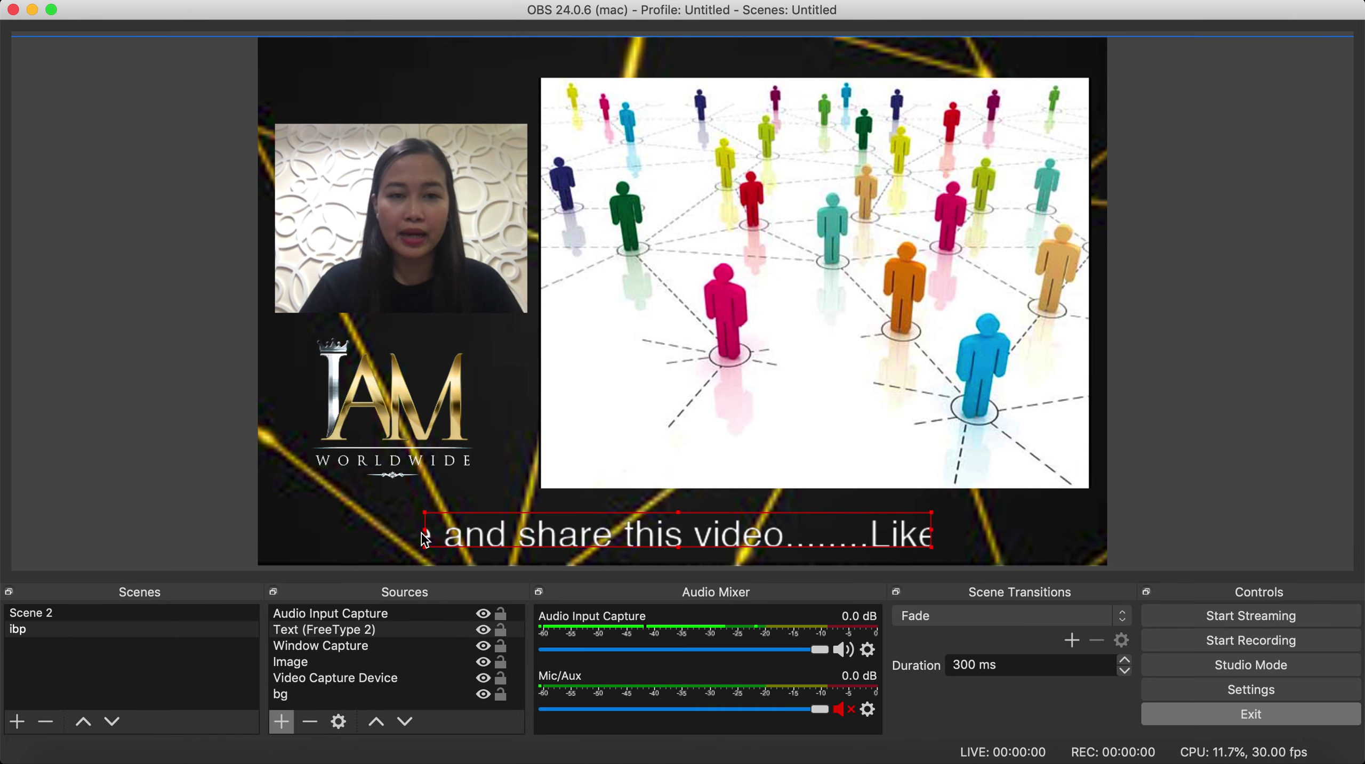
{"action": "left_click_drag", "start_coordinate": [415, 536], "coordinate": [393, 530]}
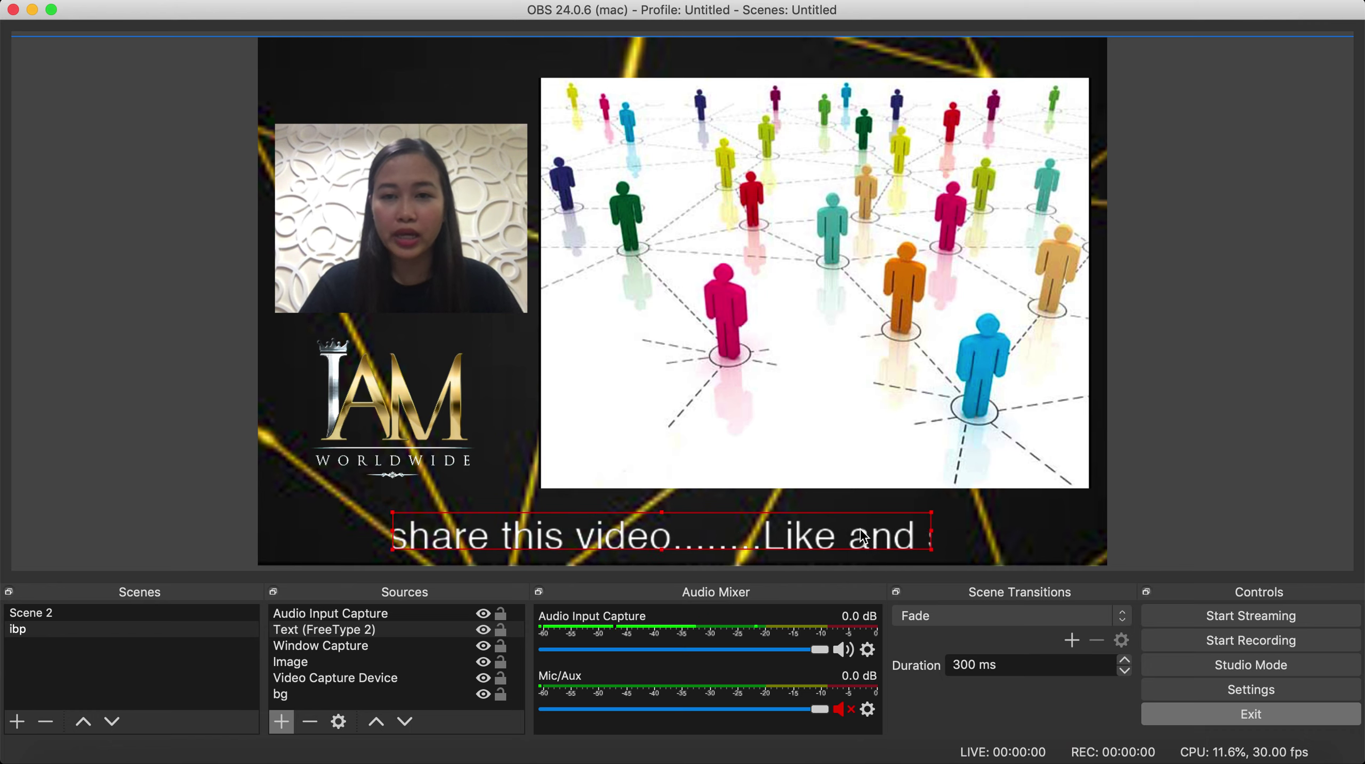
Add a new image source to the ibp scene using bon.png from the IBP OBS folder
{"action": "left_click", "coordinate": [281, 723]}
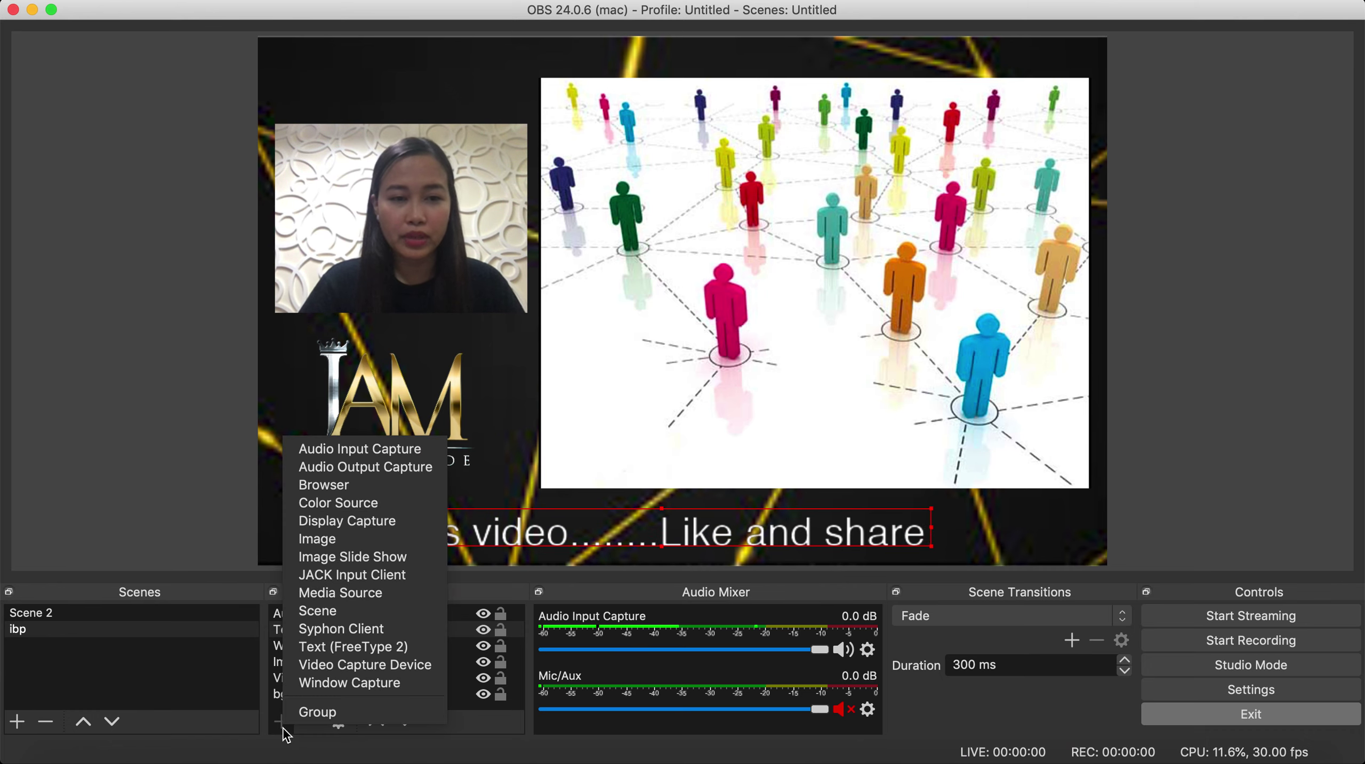
{"action": "left_click", "coordinate": [321, 539]}
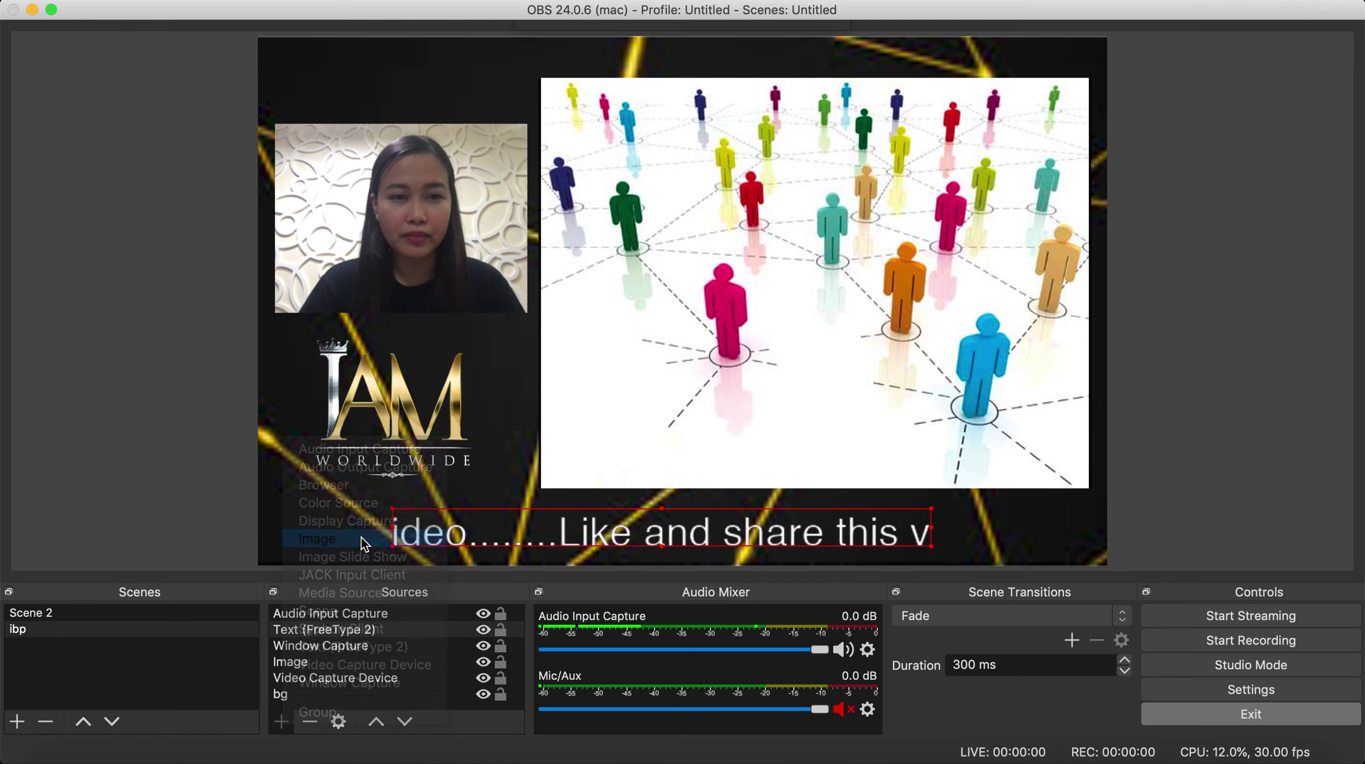
{"action": "left_click", "coordinate": [802, 287]}
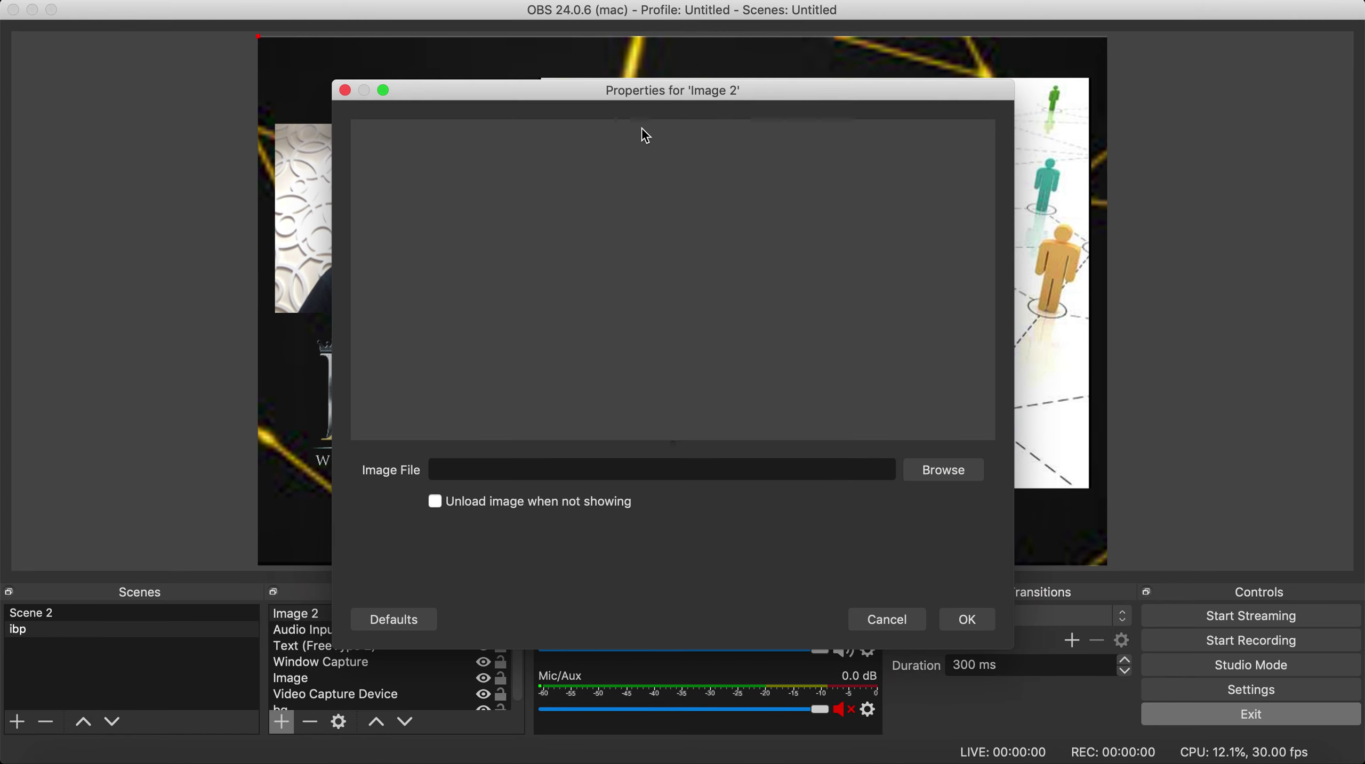
{"action": "left_click", "coordinate": [944, 472]}
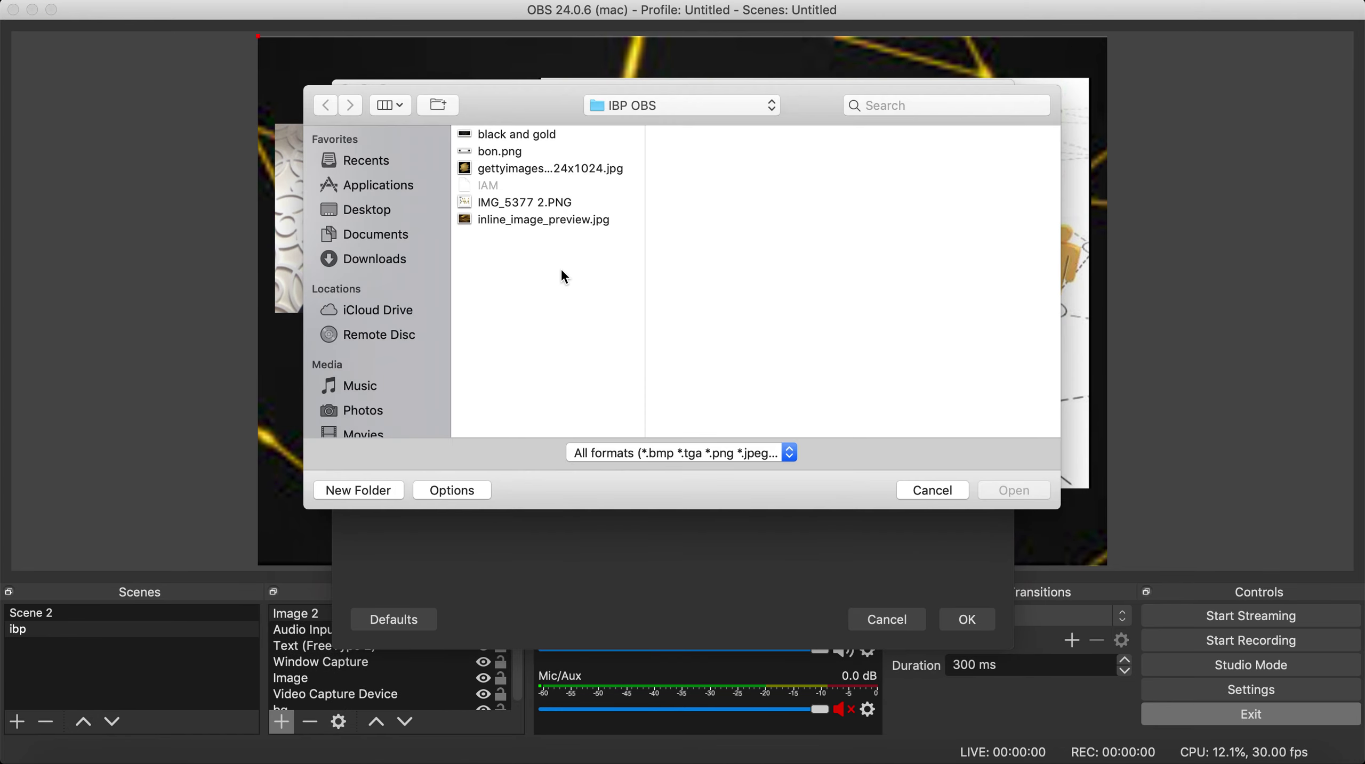
{"action": "left_click", "coordinate": [503, 152]}
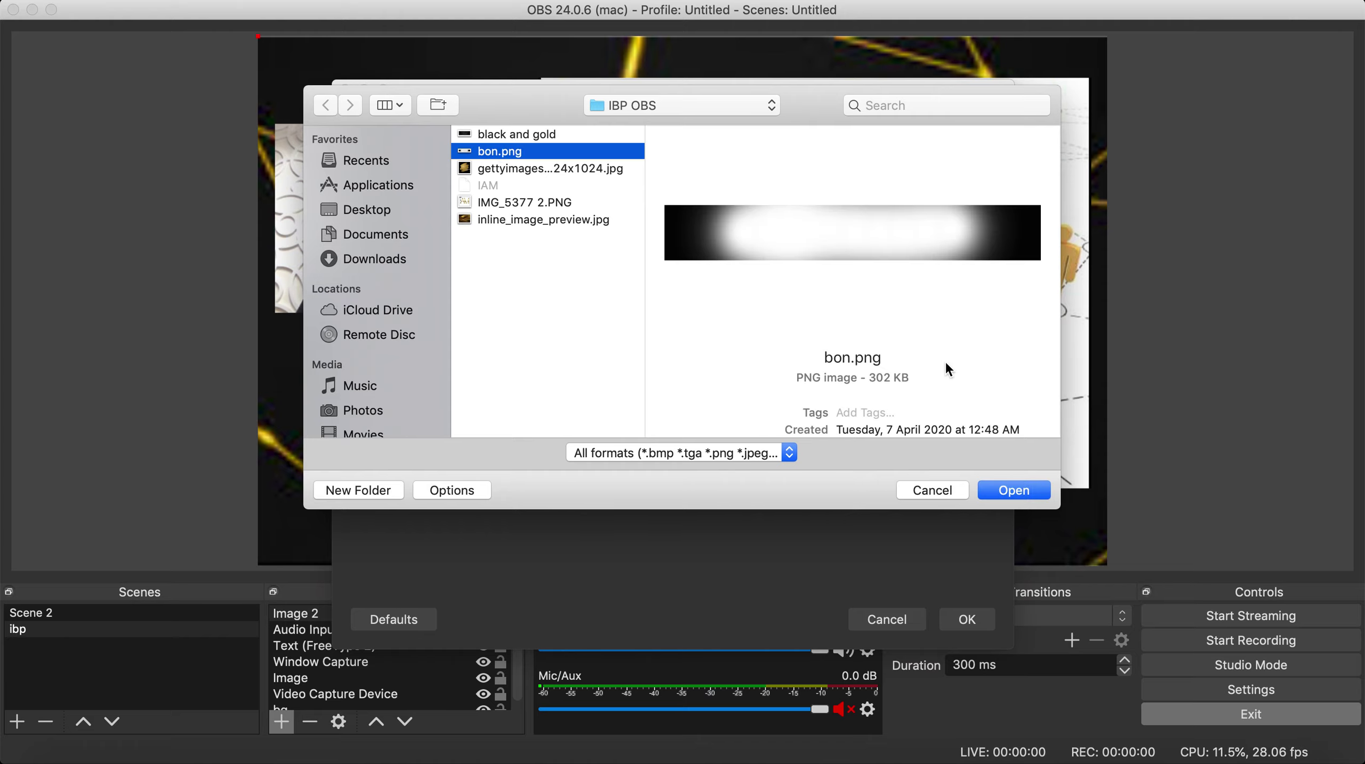
{"action": "left_click", "coordinate": [1017, 492]}
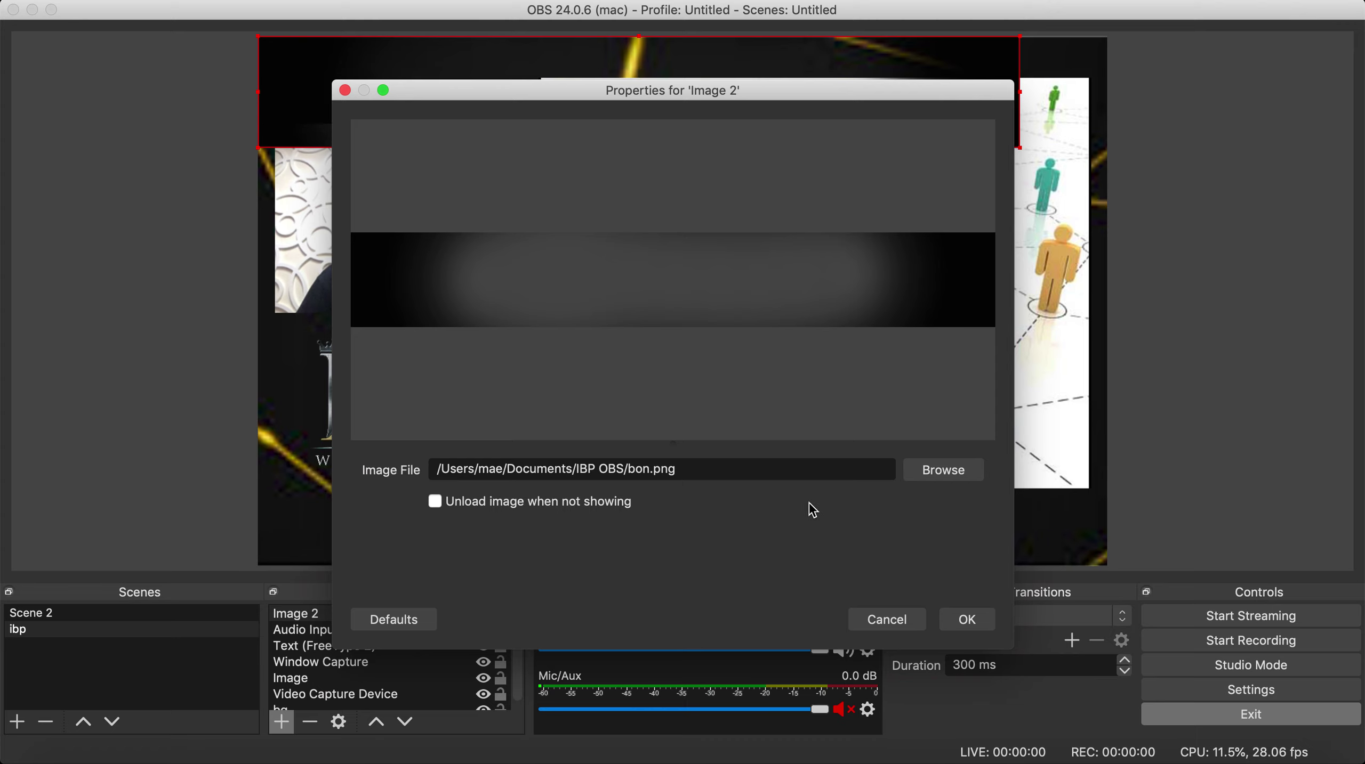
{"action": "left_click", "coordinate": [968, 621]}
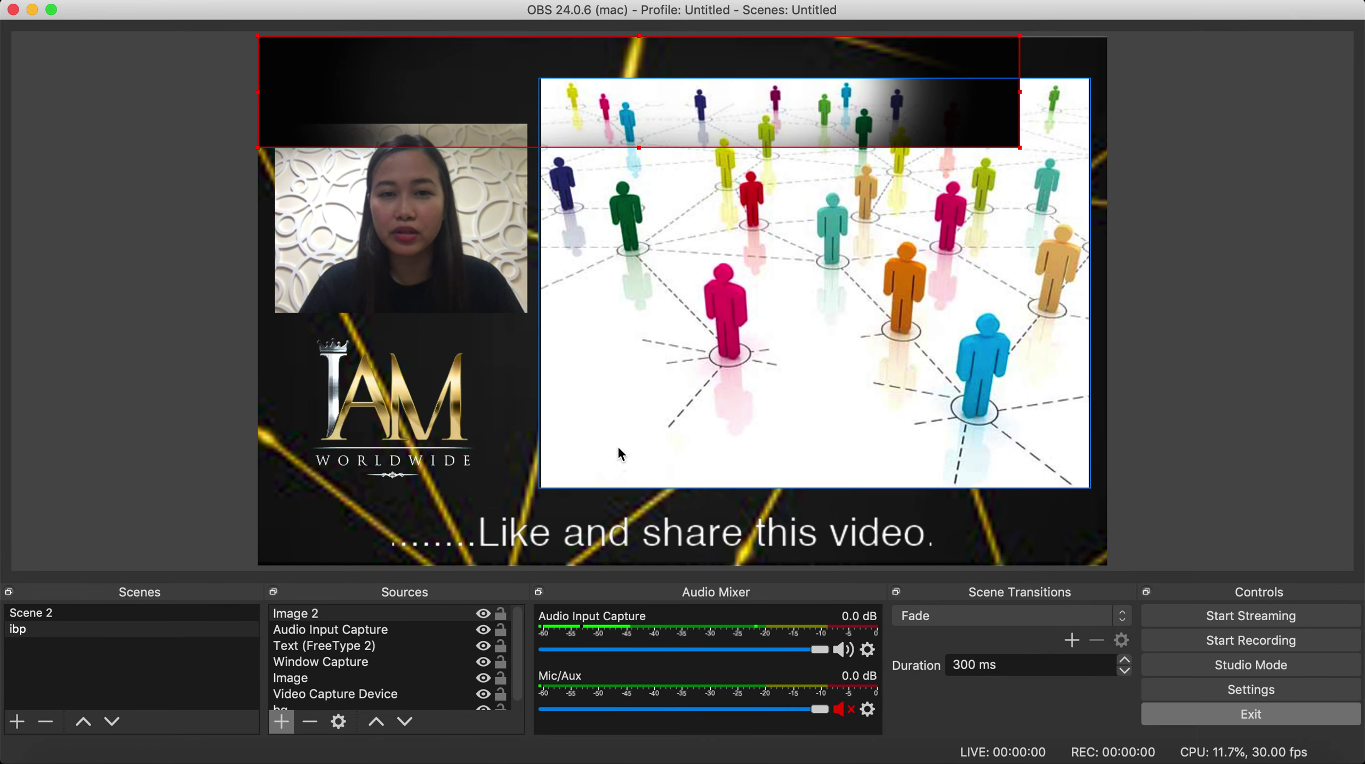
Shrink the black gradient band and place it over the scrolling text, raising the people picture clear of it
{"action": "left_click_drag", "start_coordinate": [800, 121], "coordinate": [834, 545]}
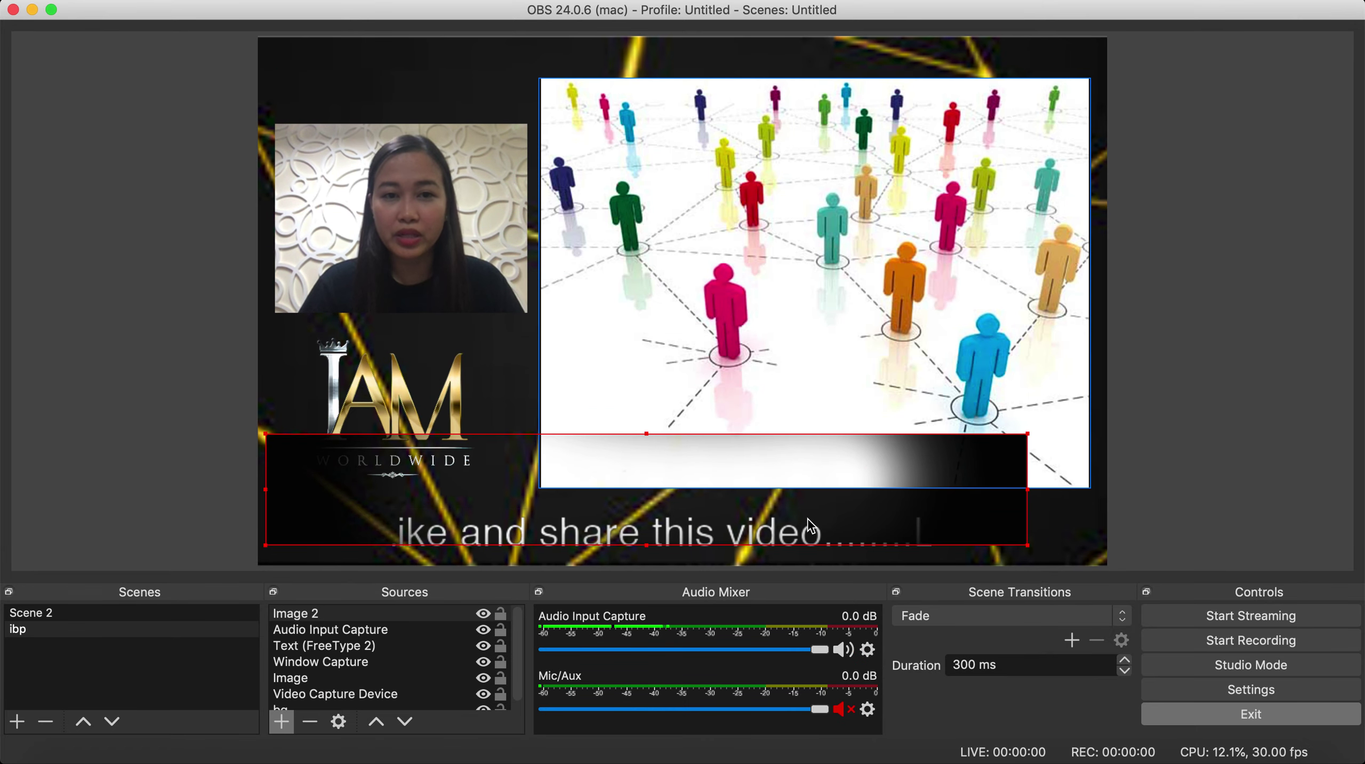
{"action": "left_click_drag", "start_coordinate": [670, 454], "coordinate": [689, 496]}
{"action": "left_click_drag", "start_coordinate": [810, 497], "coordinate": [886, 524]}
{"action": "left_click_drag", "start_coordinate": [929, 404], "coordinate": [929, 390]}
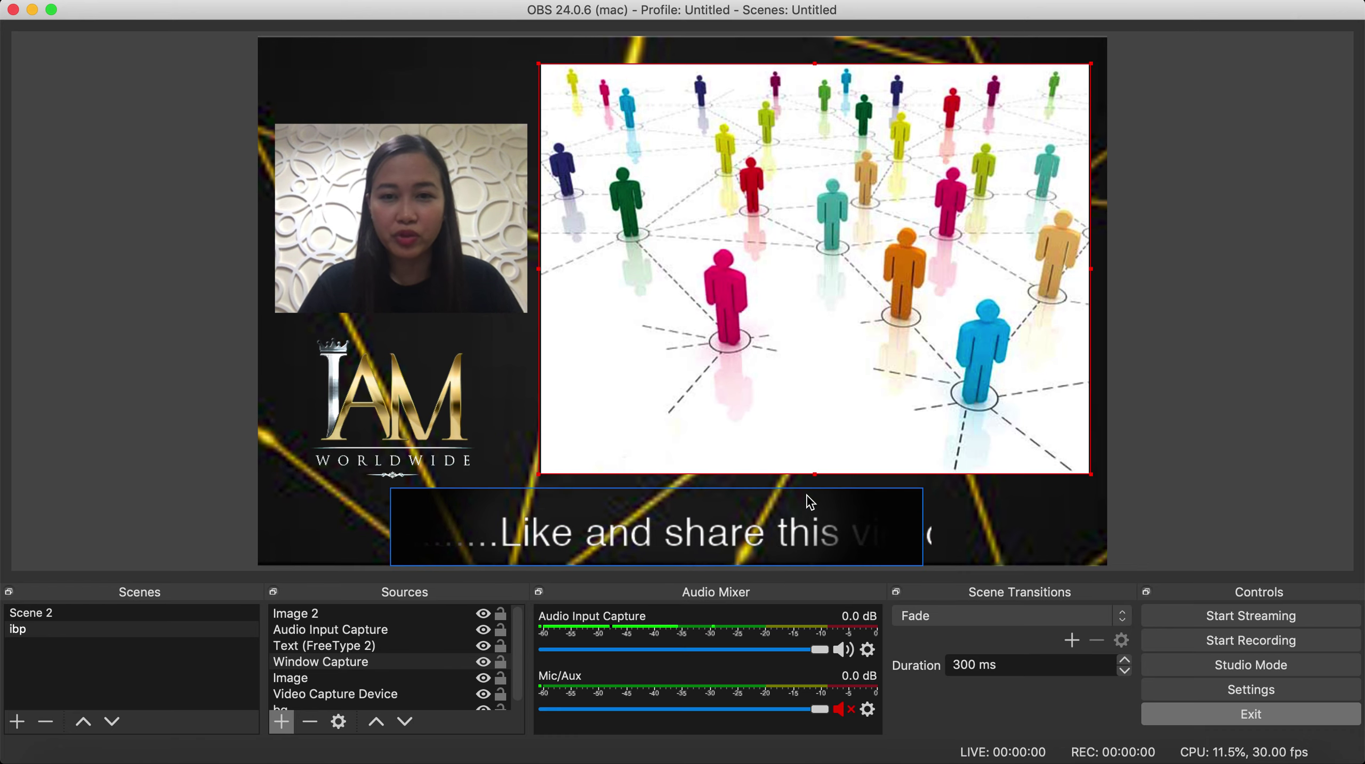
Stretch and reposition the black gradient band so it extends a little past both ends of the scrolling text
{"action": "left_click", "coordinate": [930, 538]}
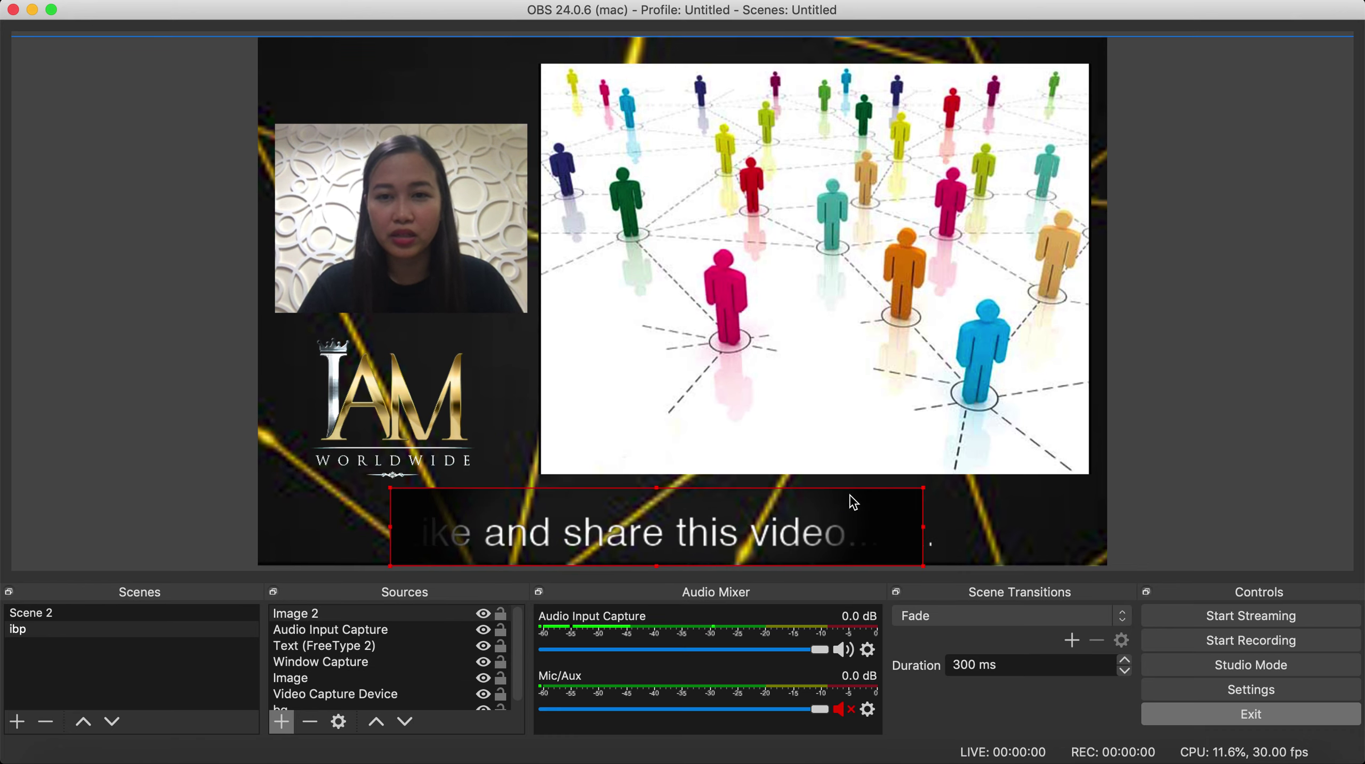
{"action": "left_click_drag", "start_coordinate": [928, 537], "coordinate": [1093, 542]}
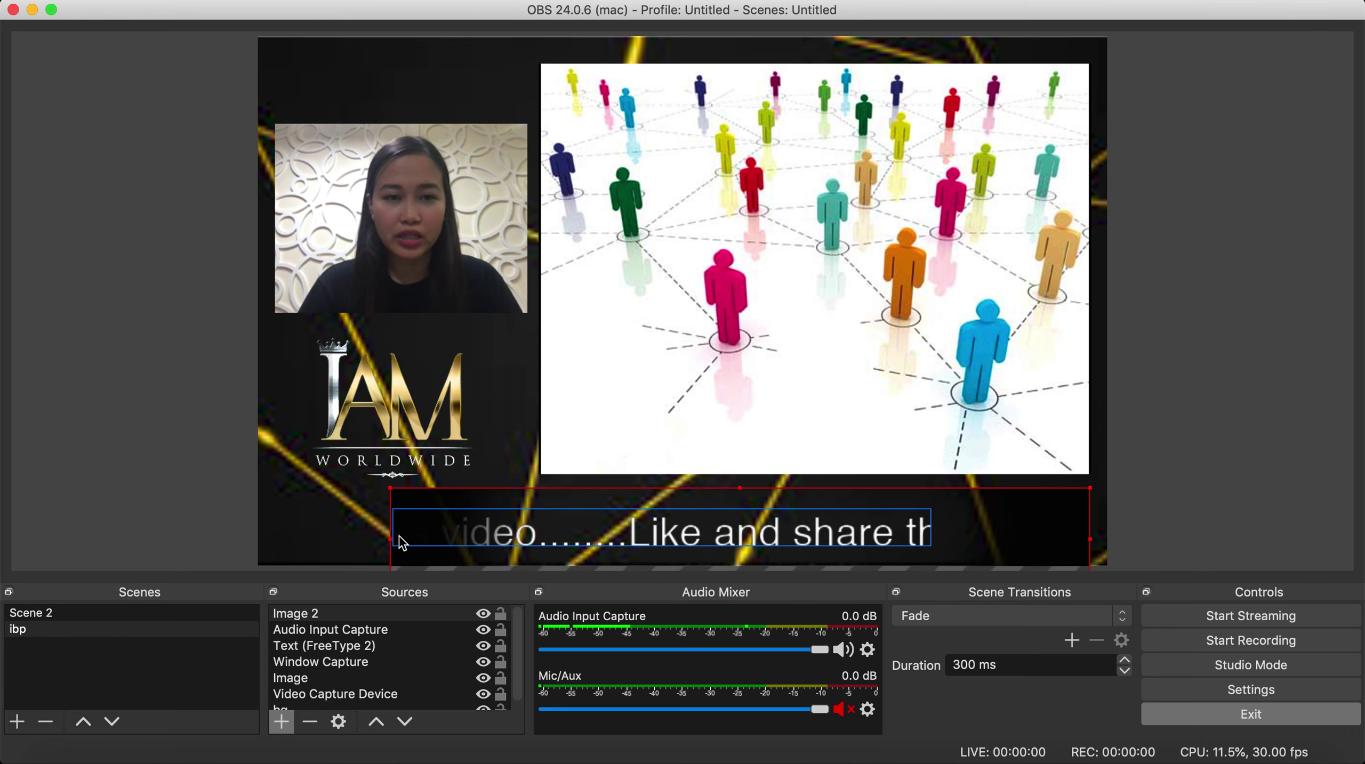
{"action": "left_click_drag", "start_coordinate": [390, 540], "coordinate": [321, 544]}
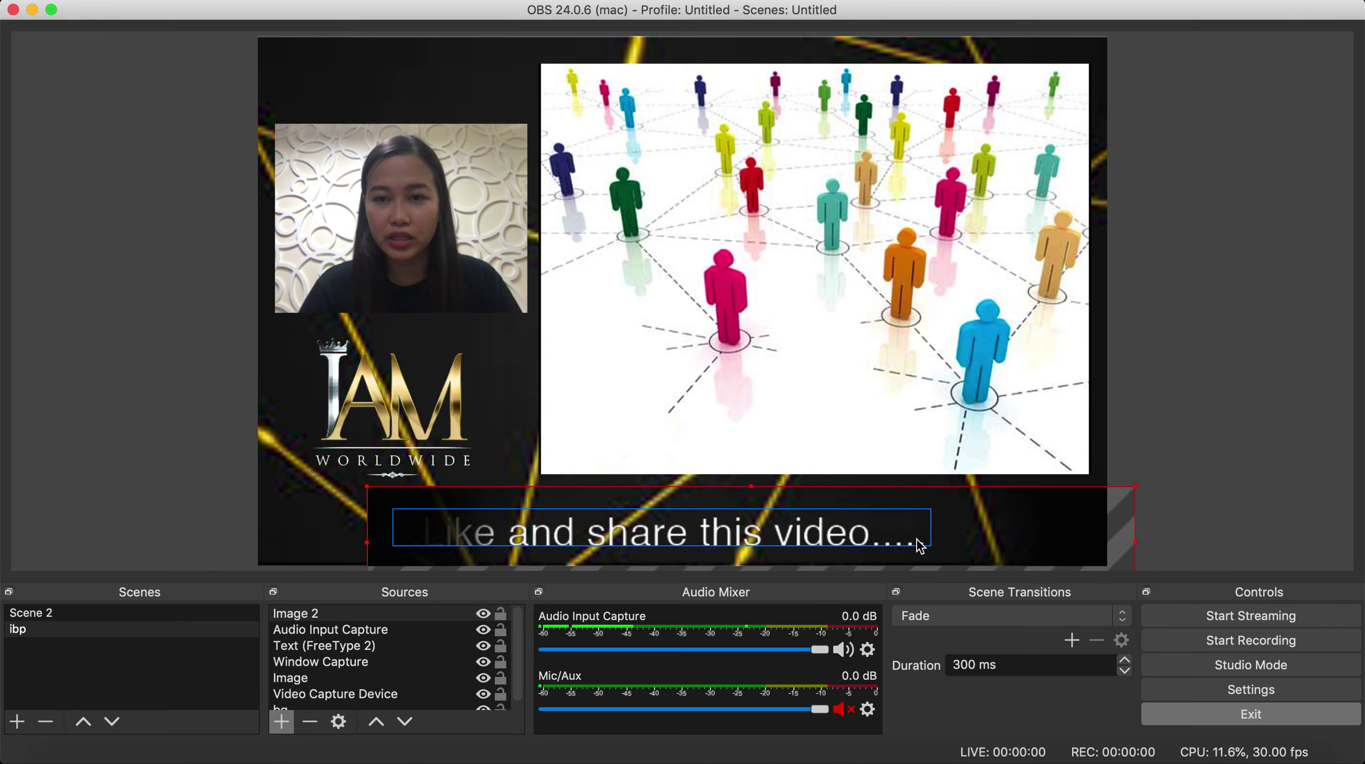
{"action": "left_click_drag", "start_coordinate": [894, 565], "coordinate": [852, 546]}
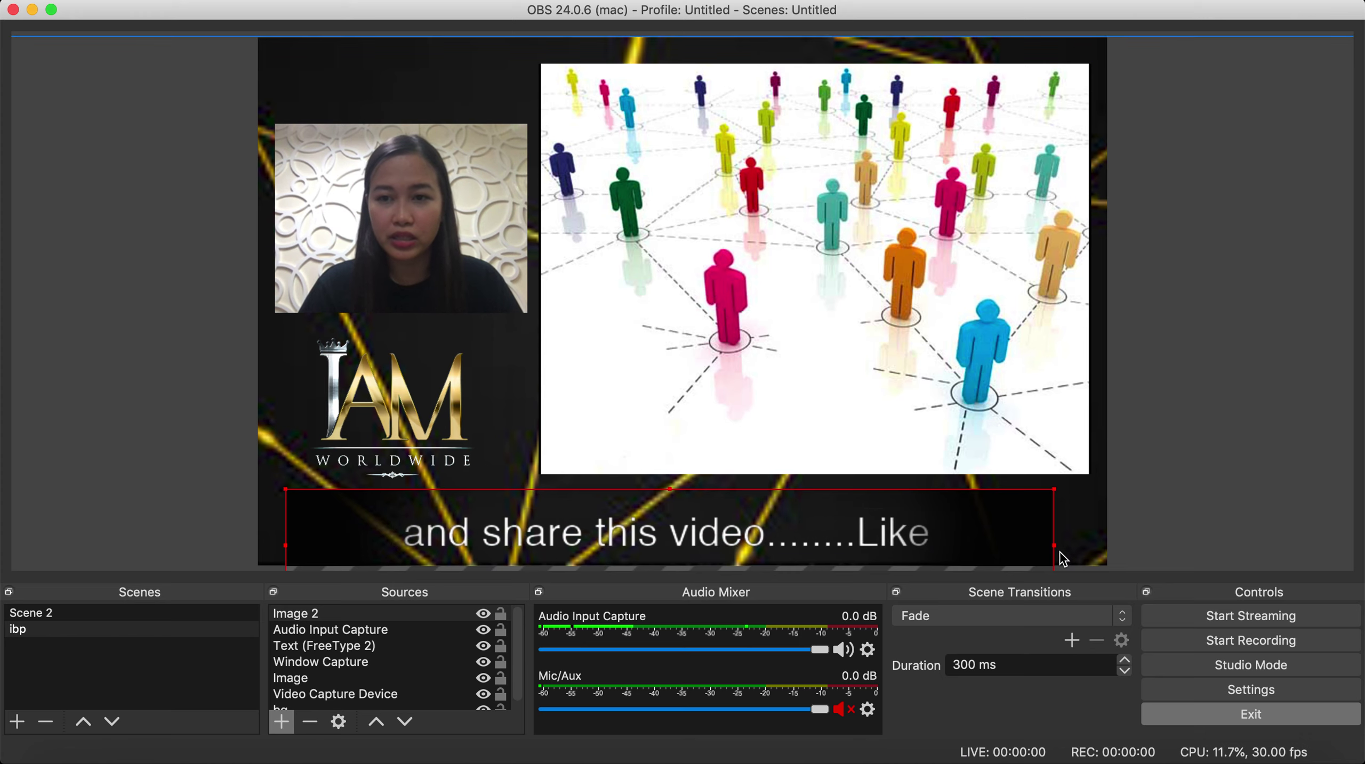
{"action": "left_click_drag", "start_coordinate": [1053, 545], "coordinate": [989, 550]}
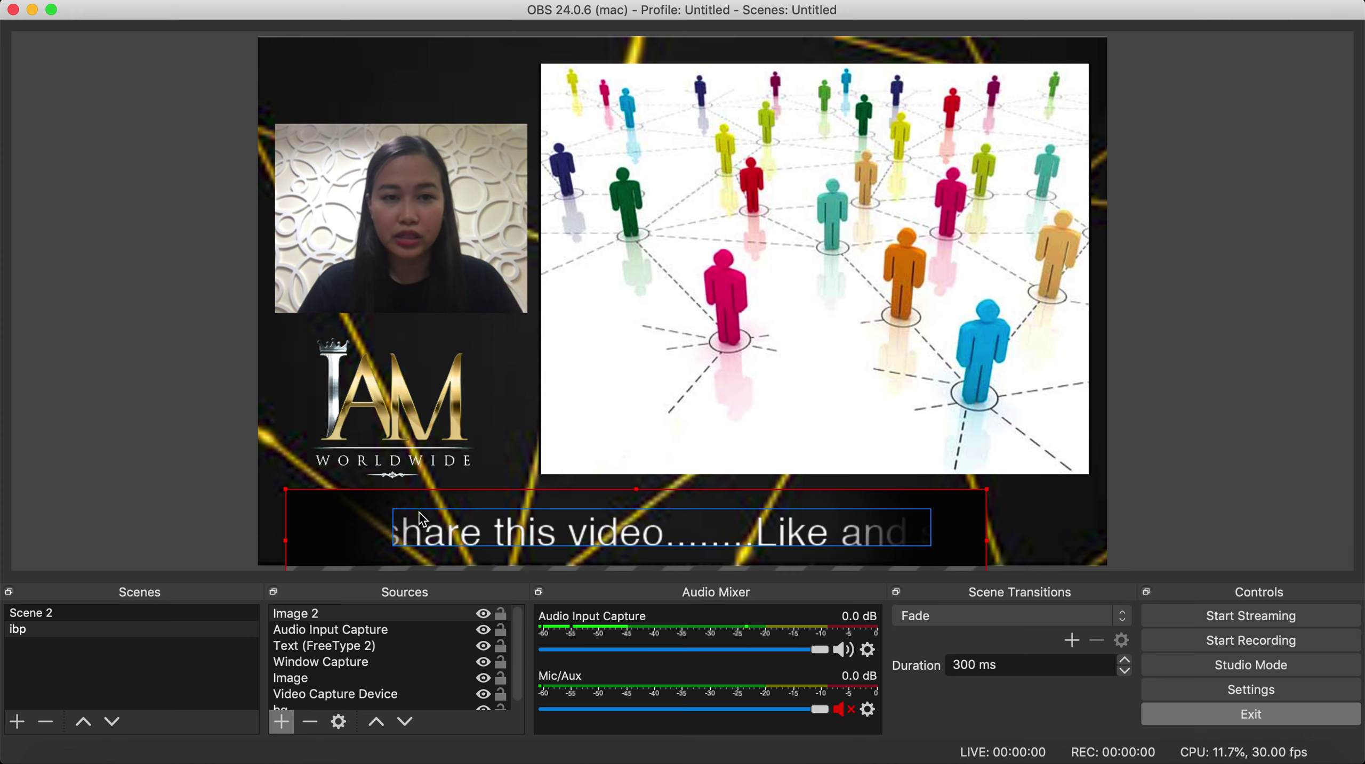
{"action": "left_click_drag", "start_coordinate": [288, 549], "coordinate": [318, 545]}
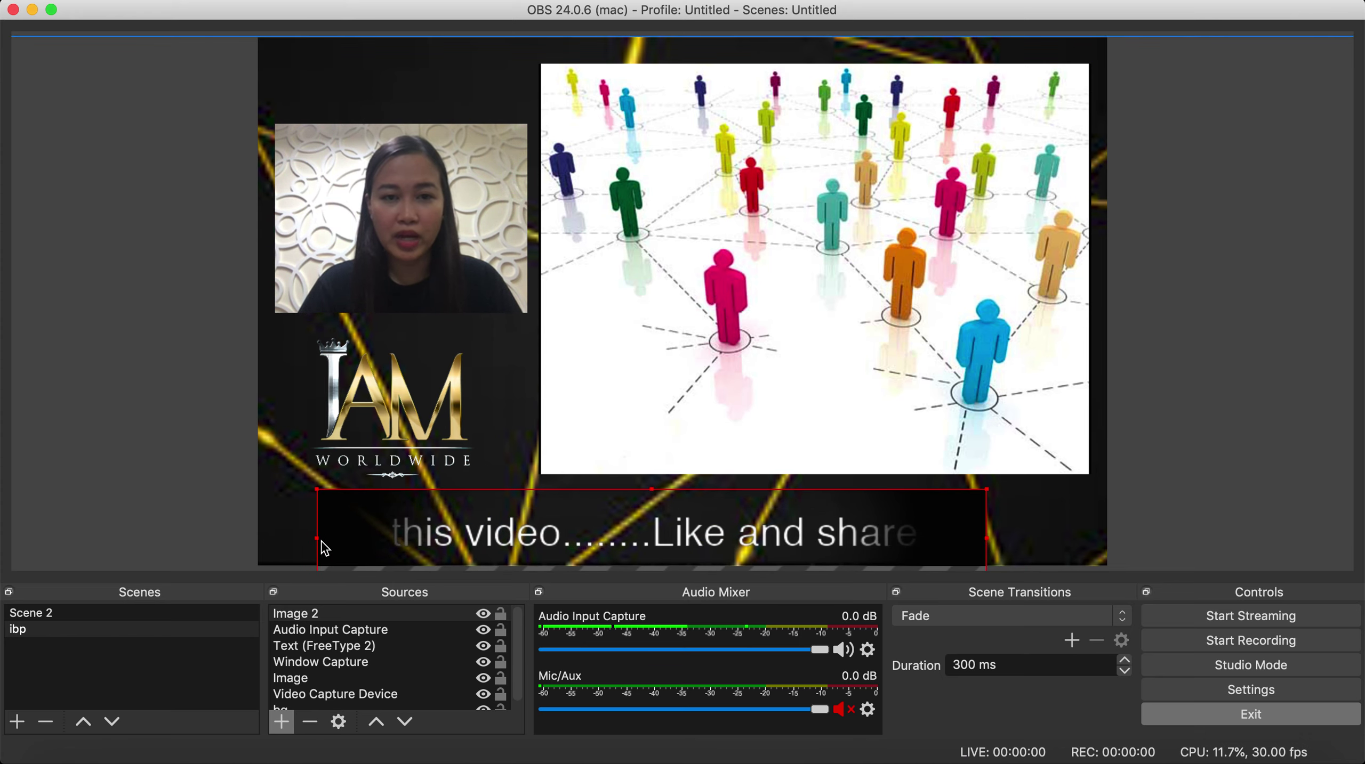
Resize and reposition the scrolling text so both its ends fade within the black gradient band, leaving the text deselected
{"action": "left_click", "coordinate": [676, 538]}
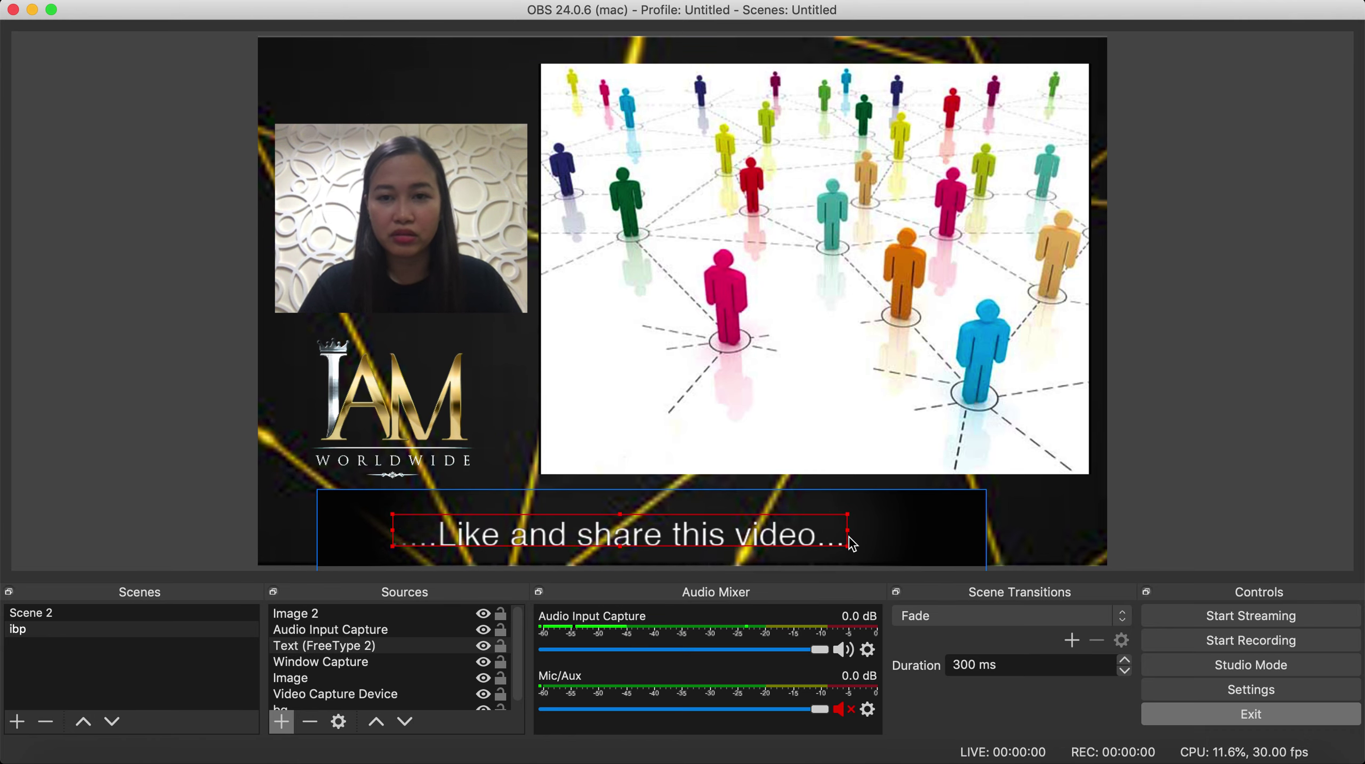
{"action": "left_click_drag", "start_coordinate": [847, 536], "coordinate": [967, 542]}
{"action": "left_click_drag", "start_coordinate": [710, 544], "coordinate": [707, 542]}
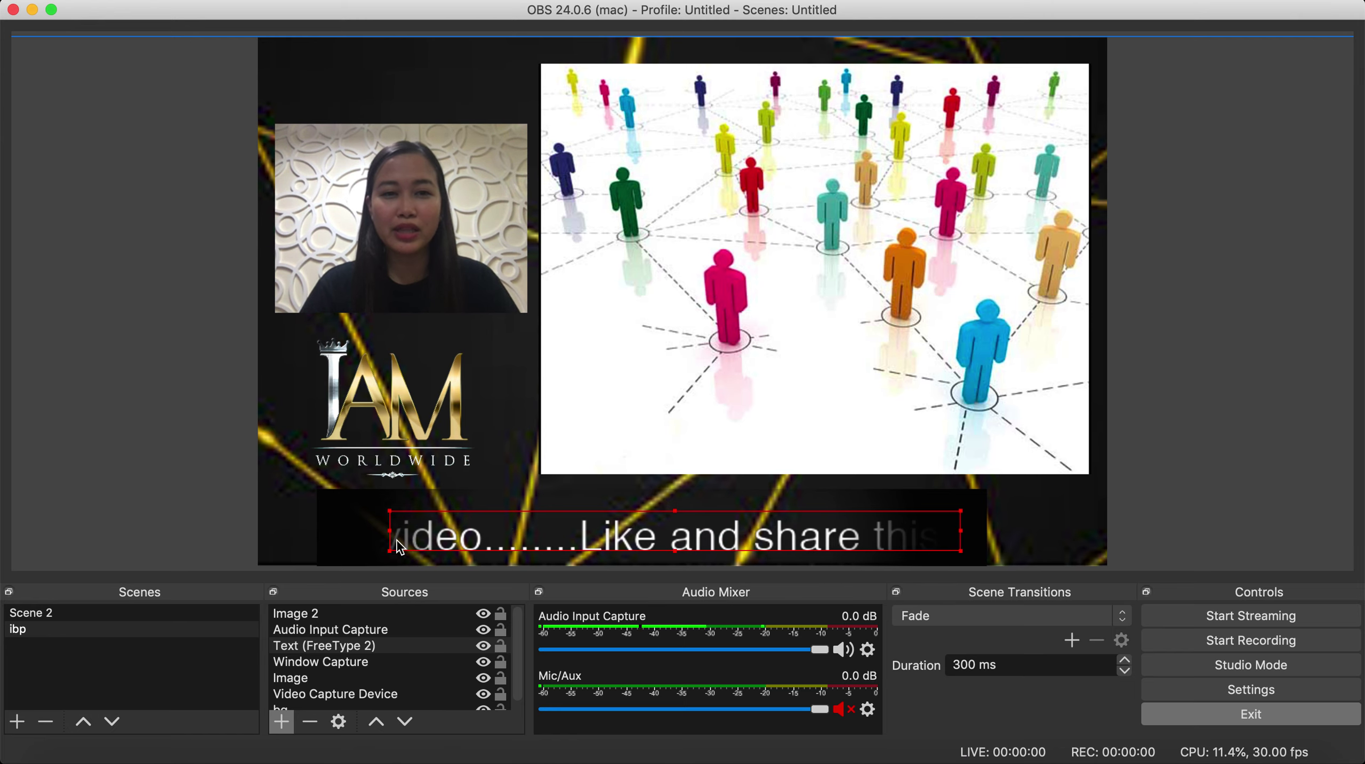
{"action": "left_click", "coordinate": [1051, 503]}
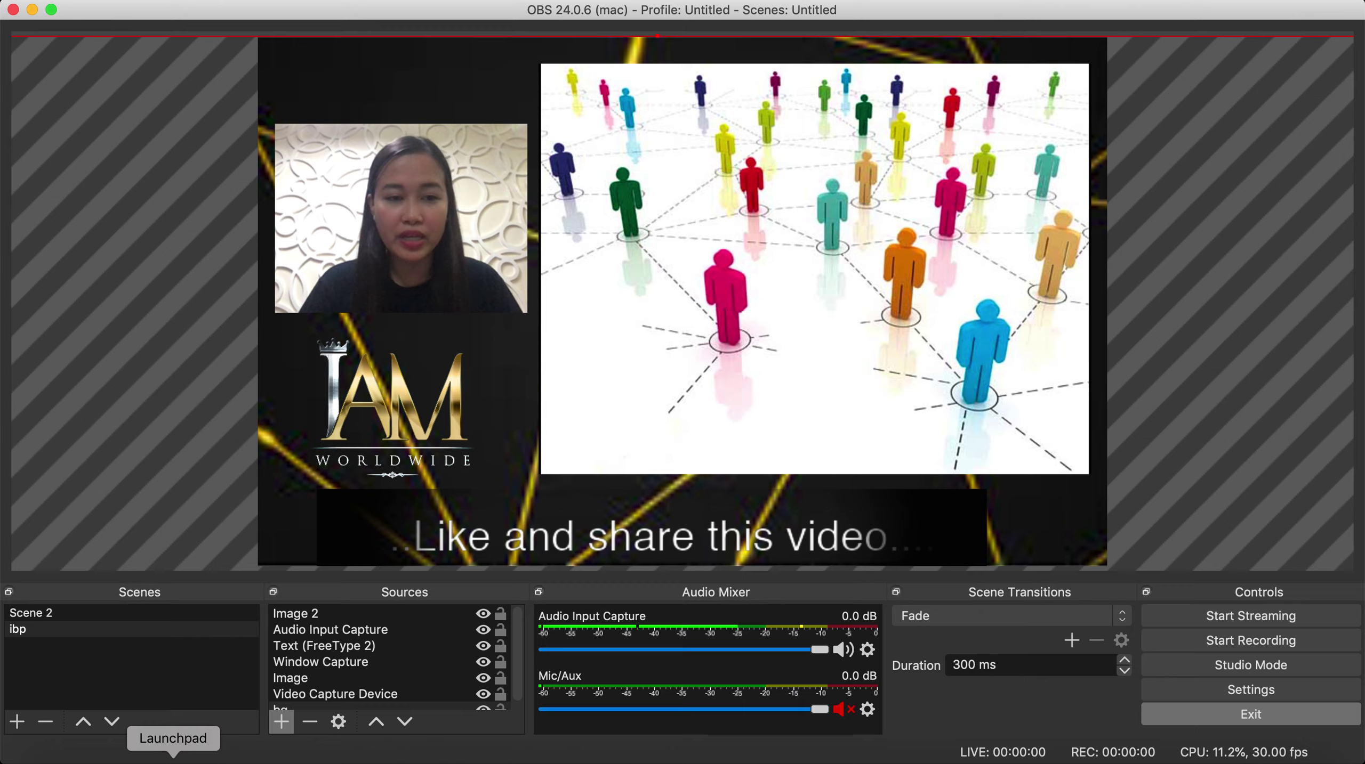
Switch to Safari and open facebook.com
{"action": "left_click", "coordinate": [224, 759]}
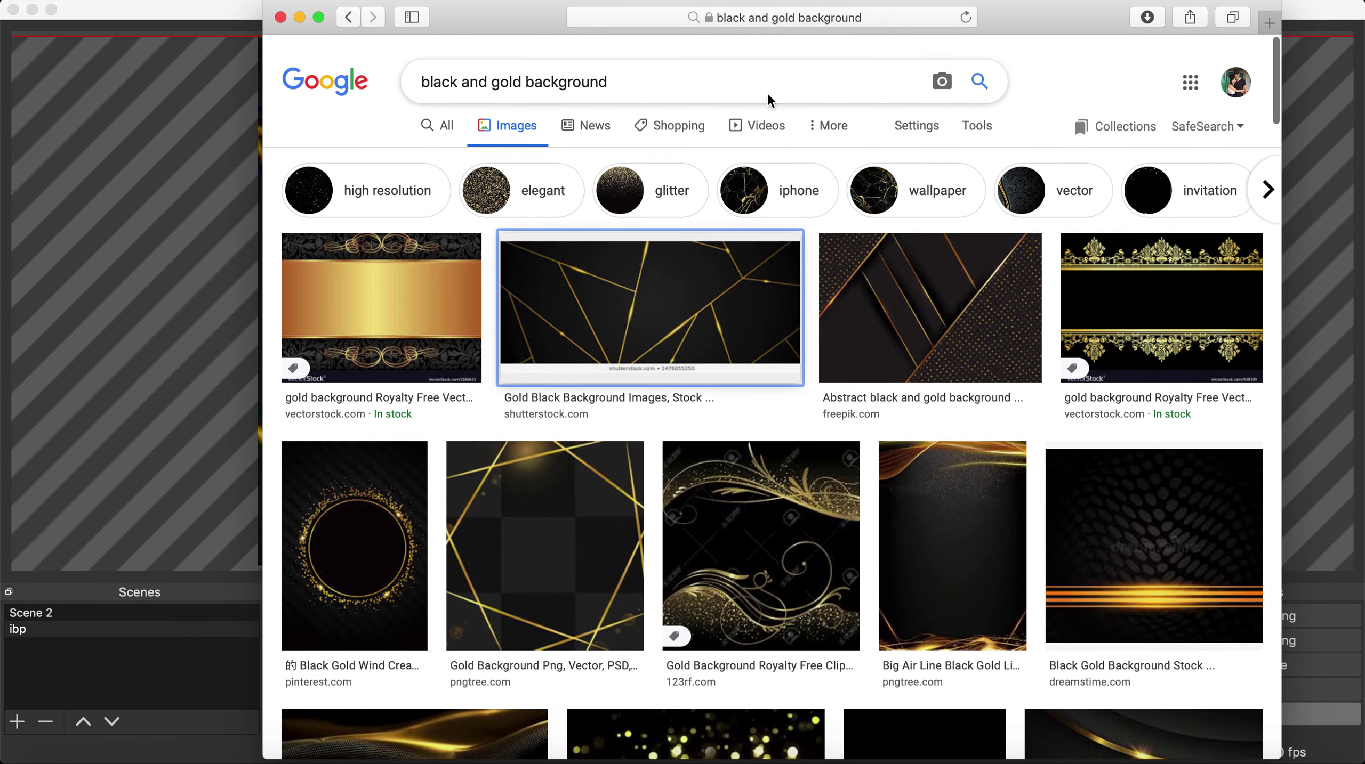
{"action": "left_click", "coordinate": [774, 18]}
{"action": "type", "text": "fa"}
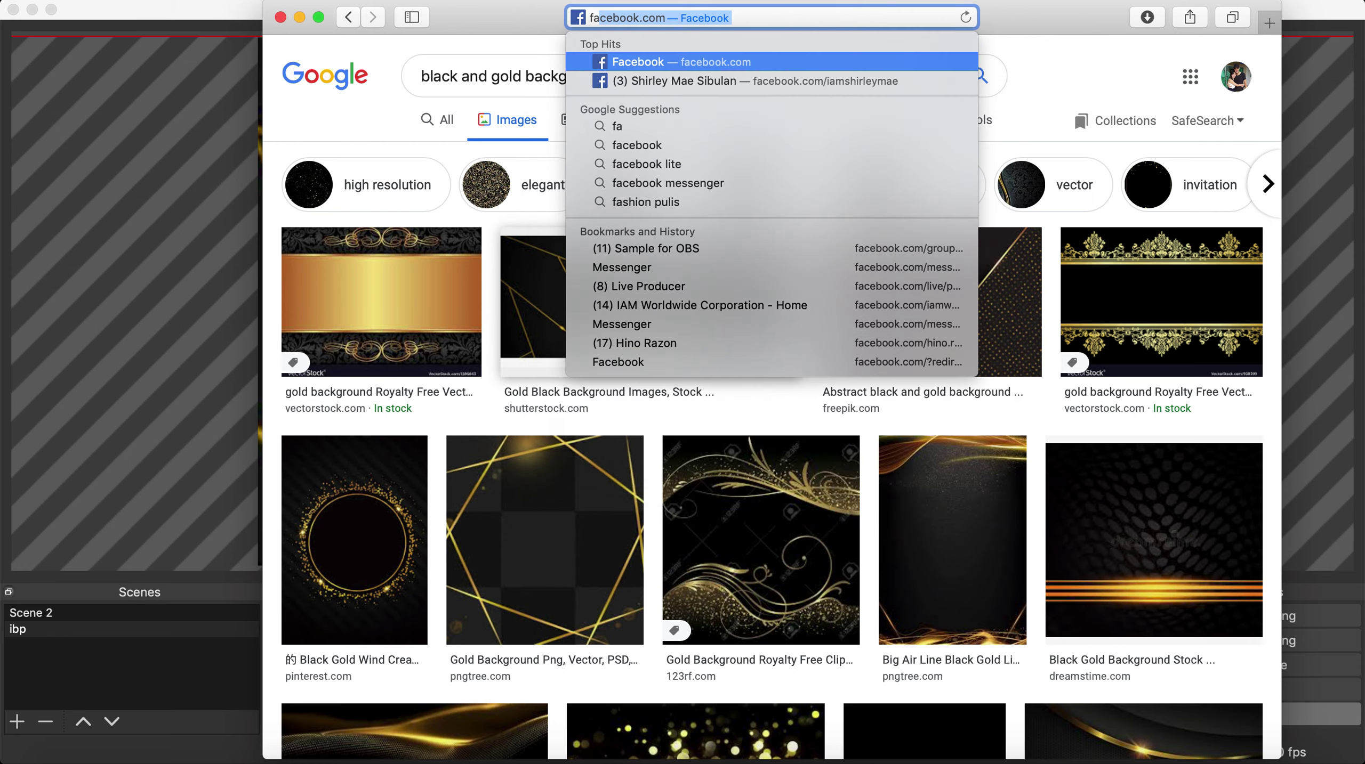
{"action": "key", "text": "Return"}
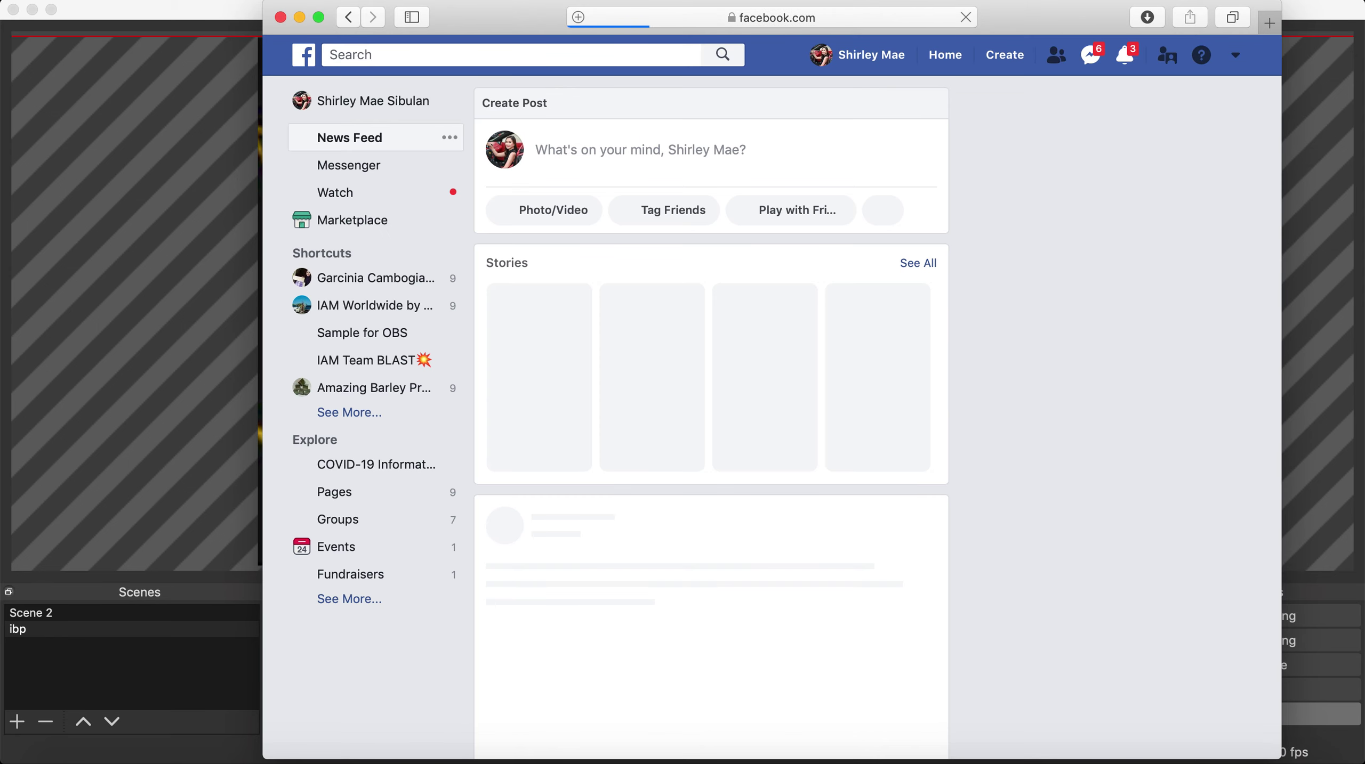
Open the IAM Worldwide page from the news feed shortcuts and go through its Publishing Tools to Creator Studio
{"action": "scroll", "coordinate": [642, 235], "scroll_direction": "down", "scroll_amount": 5}
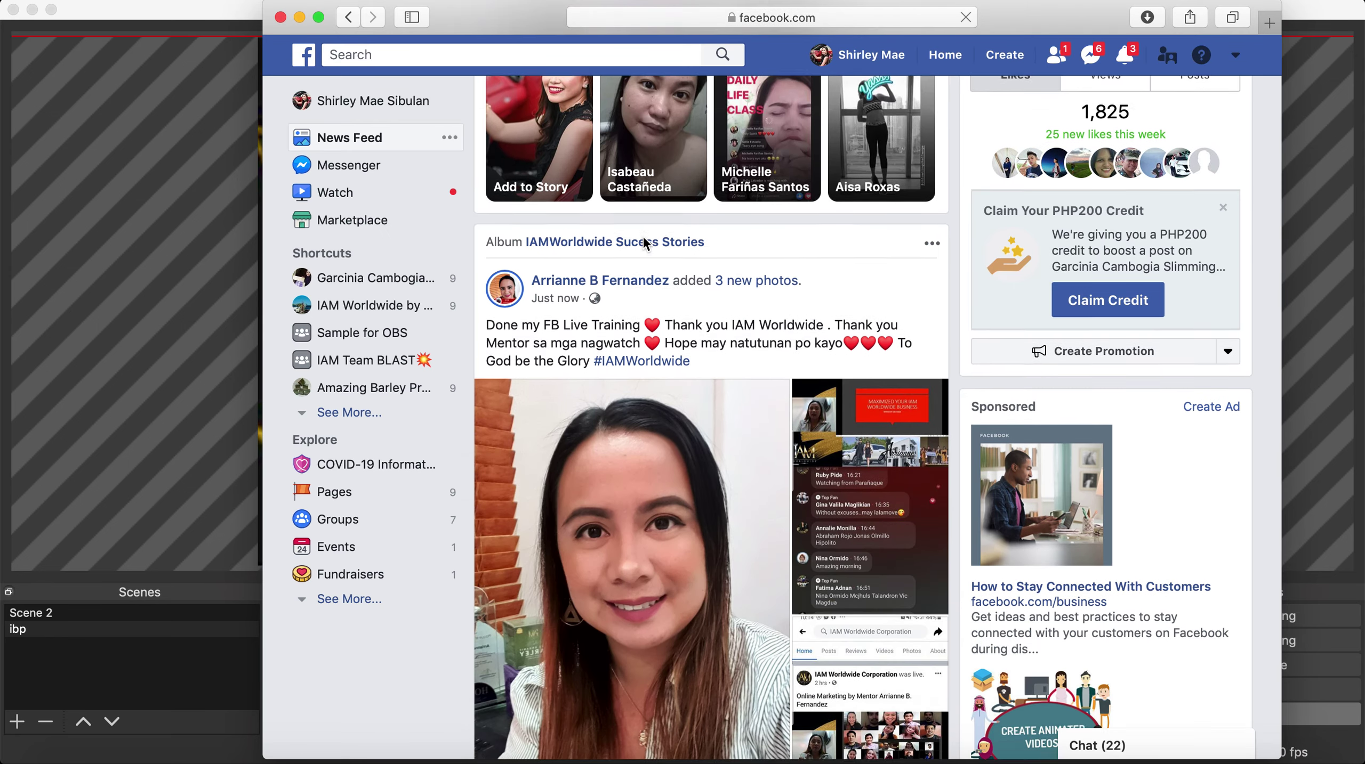
{"action": "scroll", "coordinate": [642, 234], "scroll_direction": "up", "scroll_amount": 5}
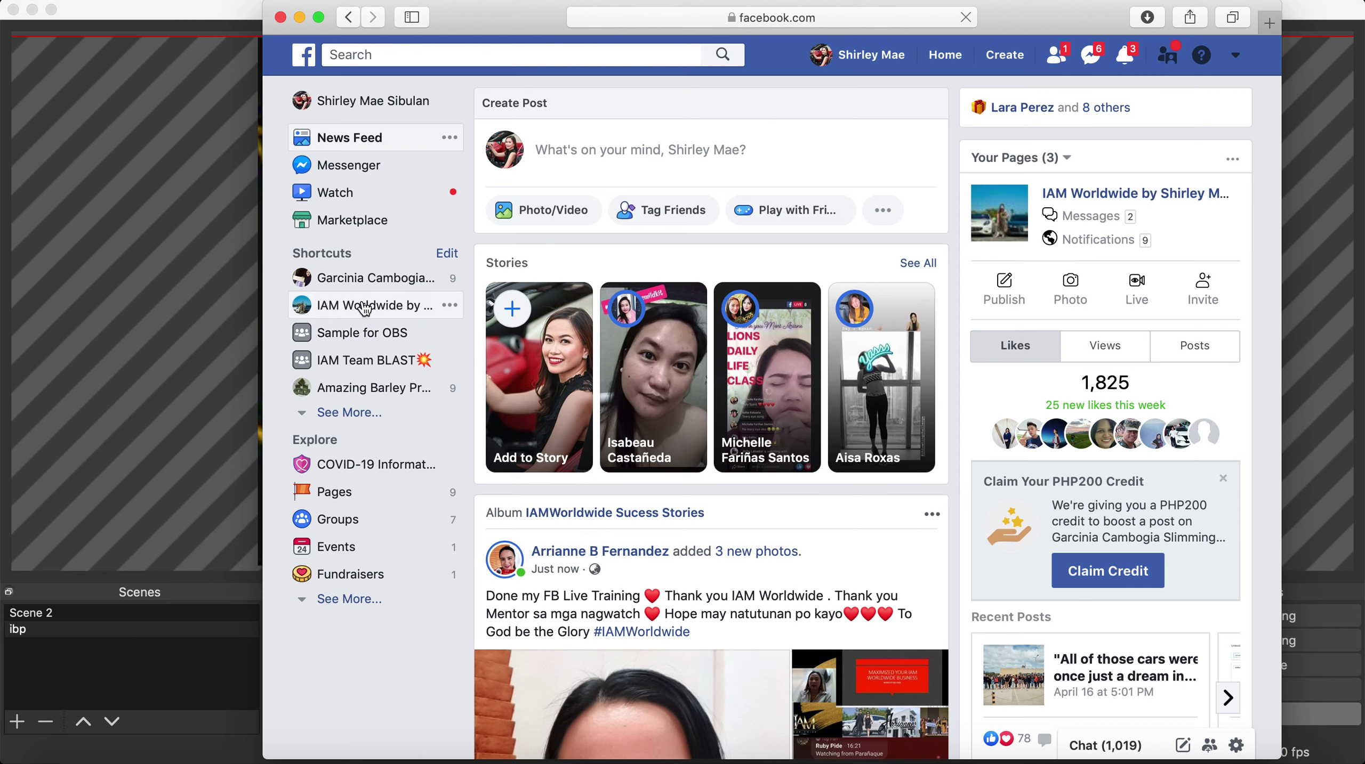
{"action": "left_click", "coordinate": [363, 302]}
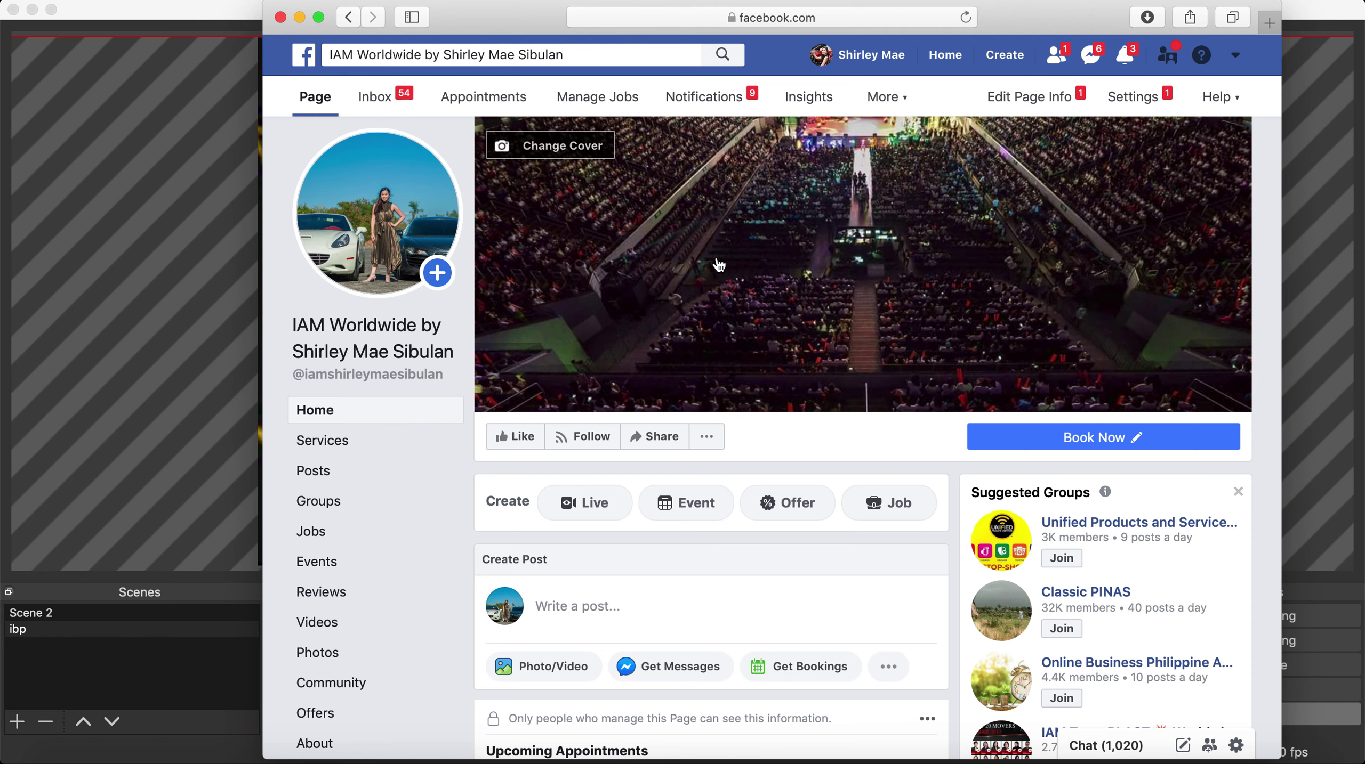
{"action": "left_click", "coordinate": [902, 100]}
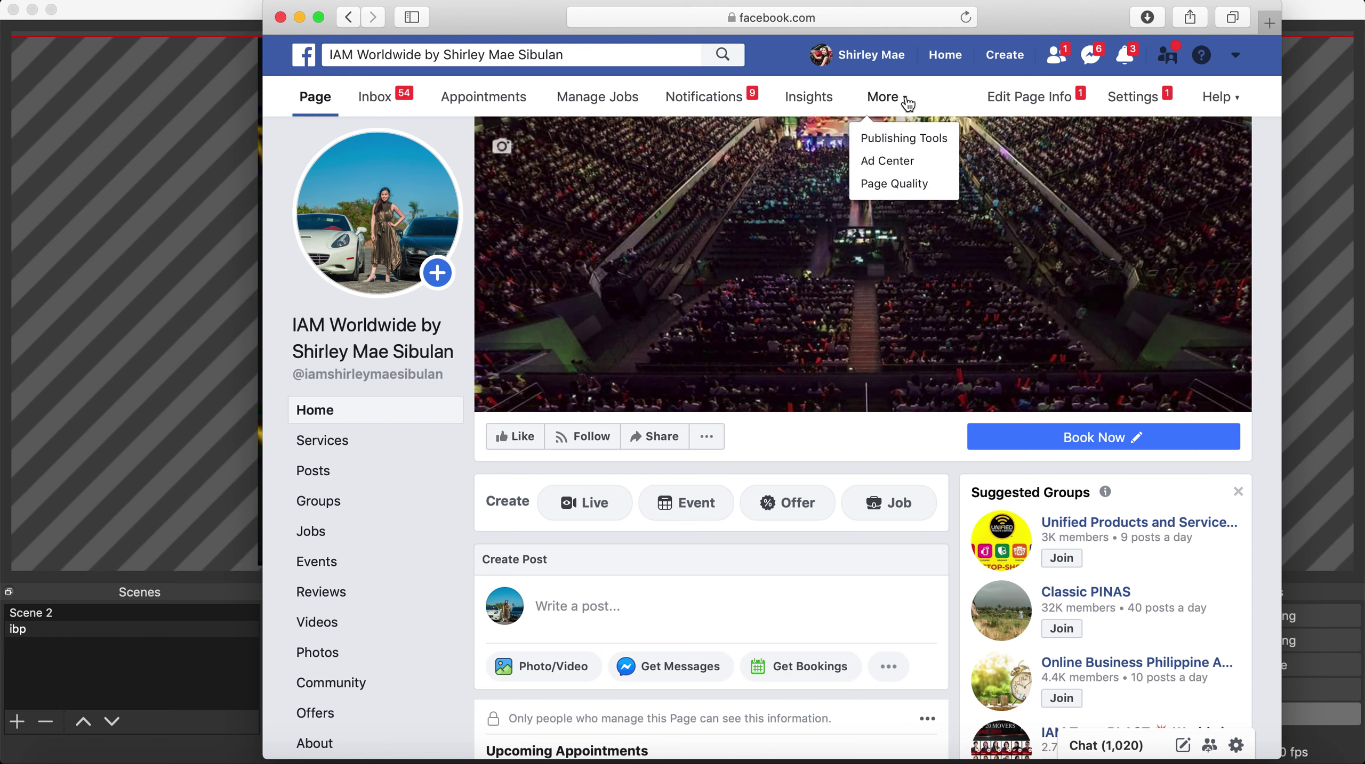
{"action": "left_click", "coordinate": [890, 141]}
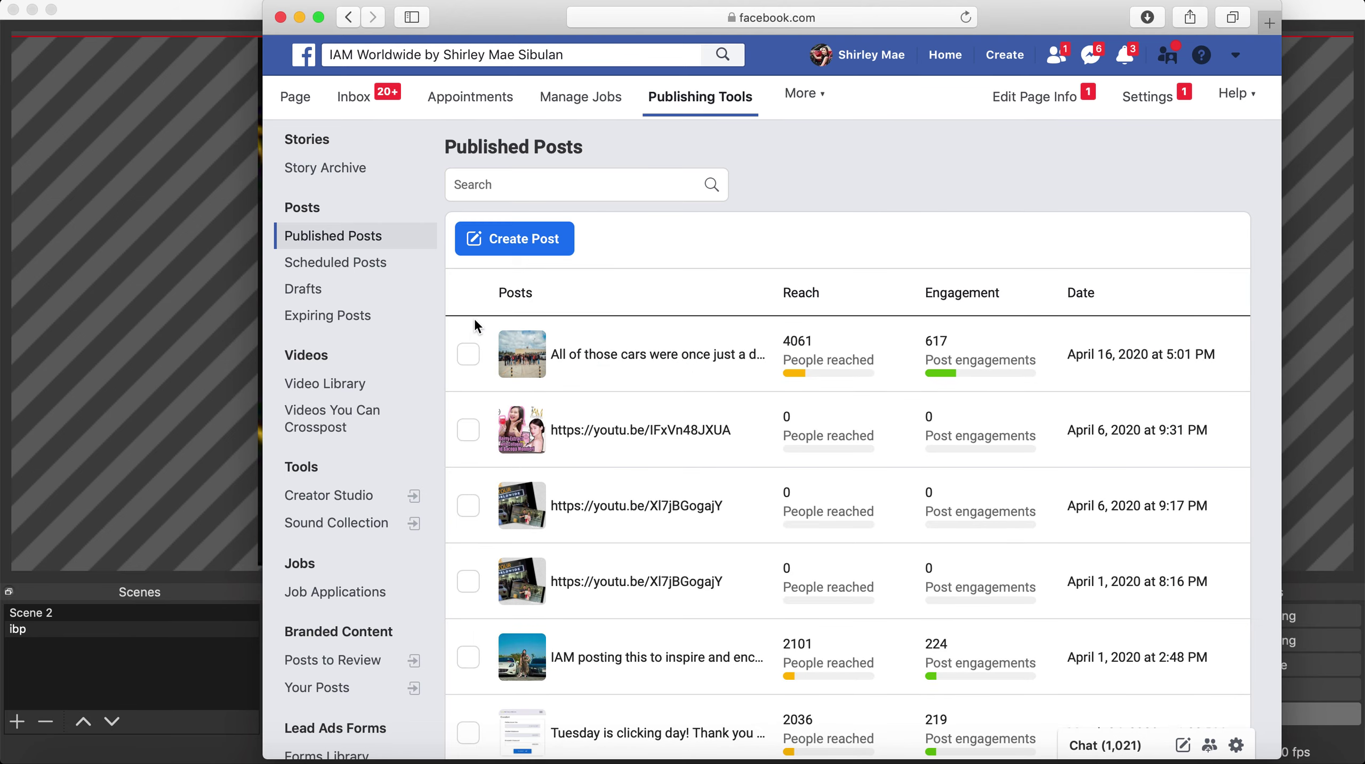
{"action": "left_click", "coordinate": [334, 501]}
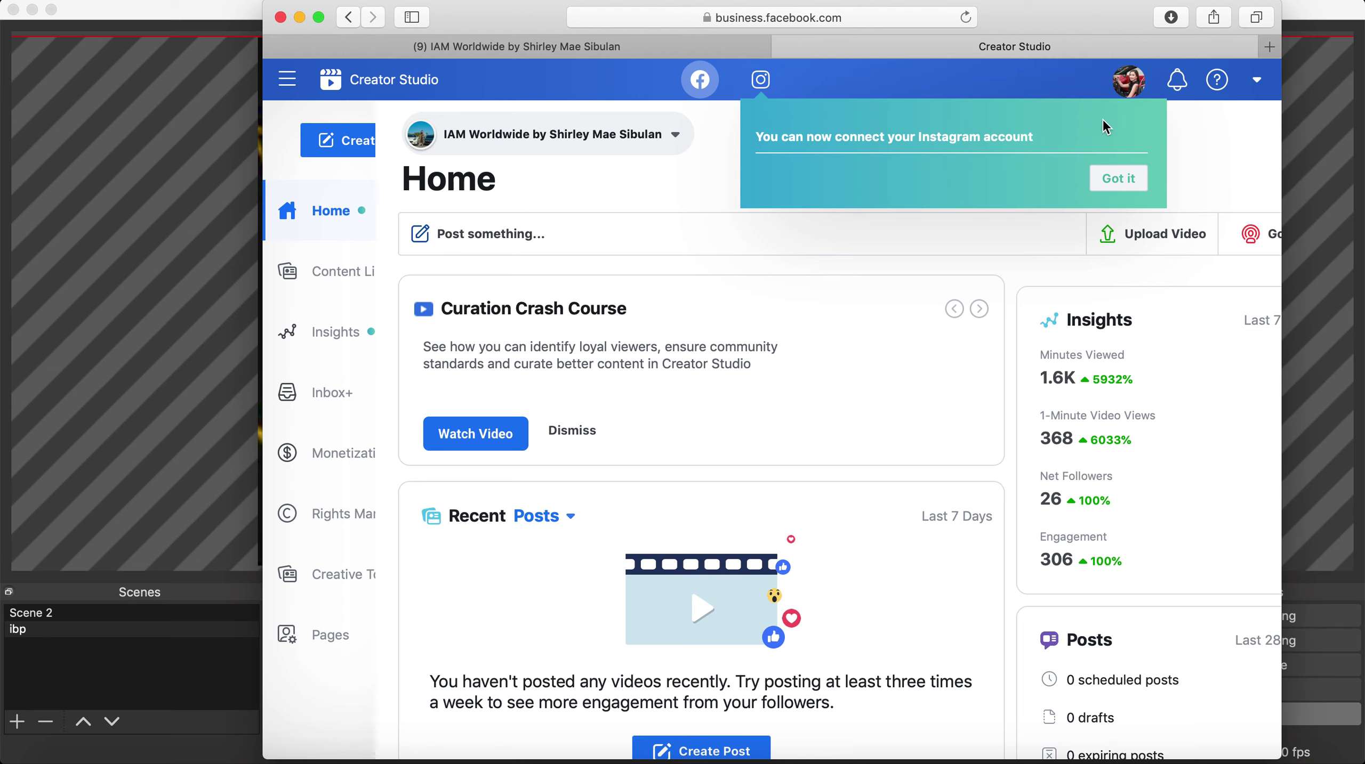
Start a Go Live setup from Creator Studio and copy the stream key from the Live Stream Setup section
{"action": "left_click", "coordinate": [1197, 232]}
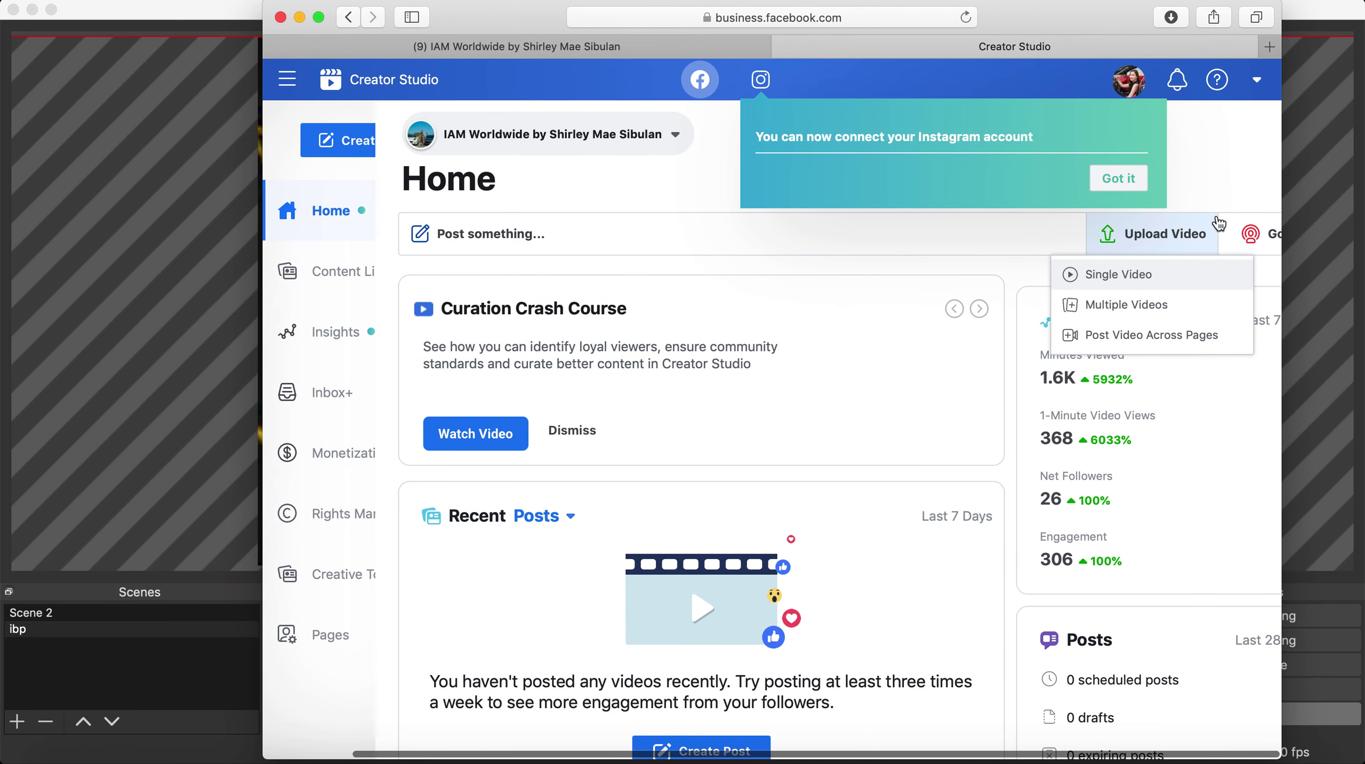
{"action": "left_click", "coordinate": [1244, 242]}
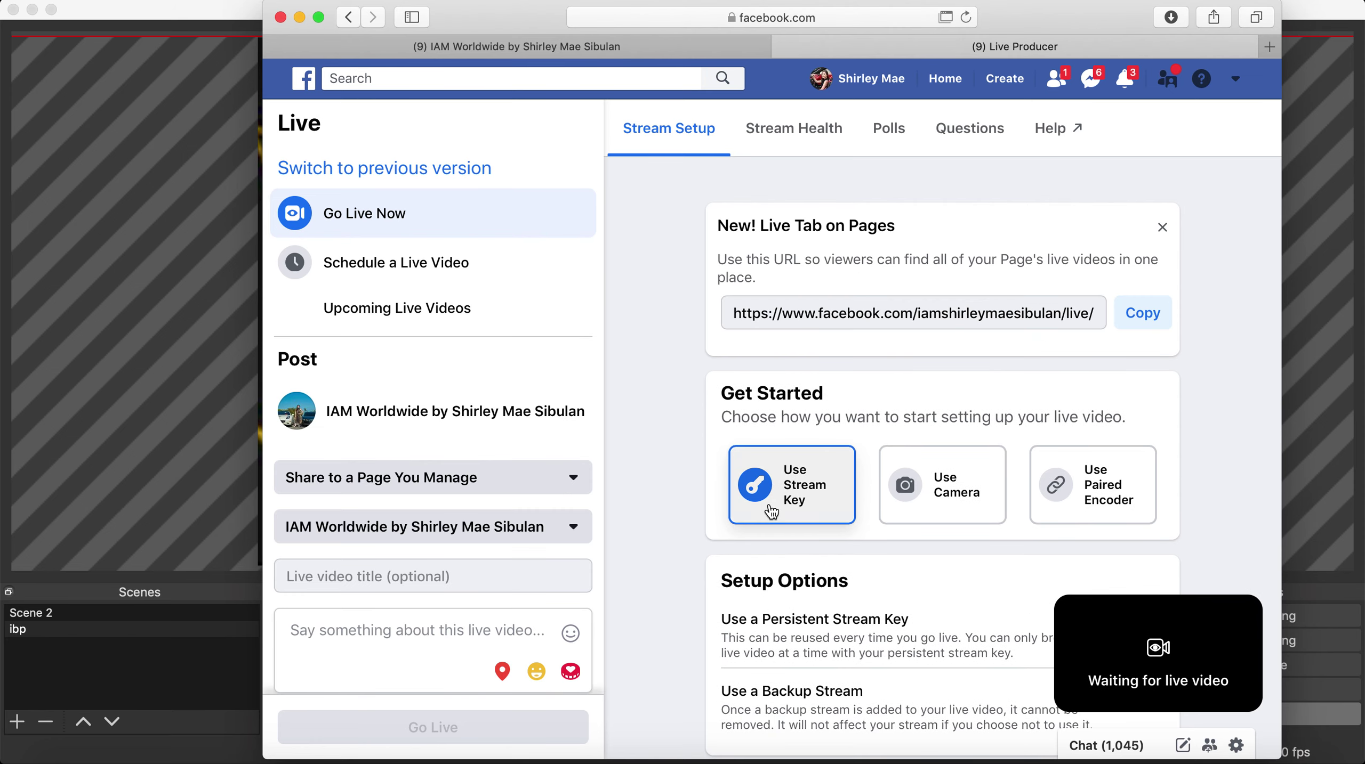
{"action": "scroll", "coordinate": [774, 268], "scroll_direction": "down", "scroll_amount": 6}
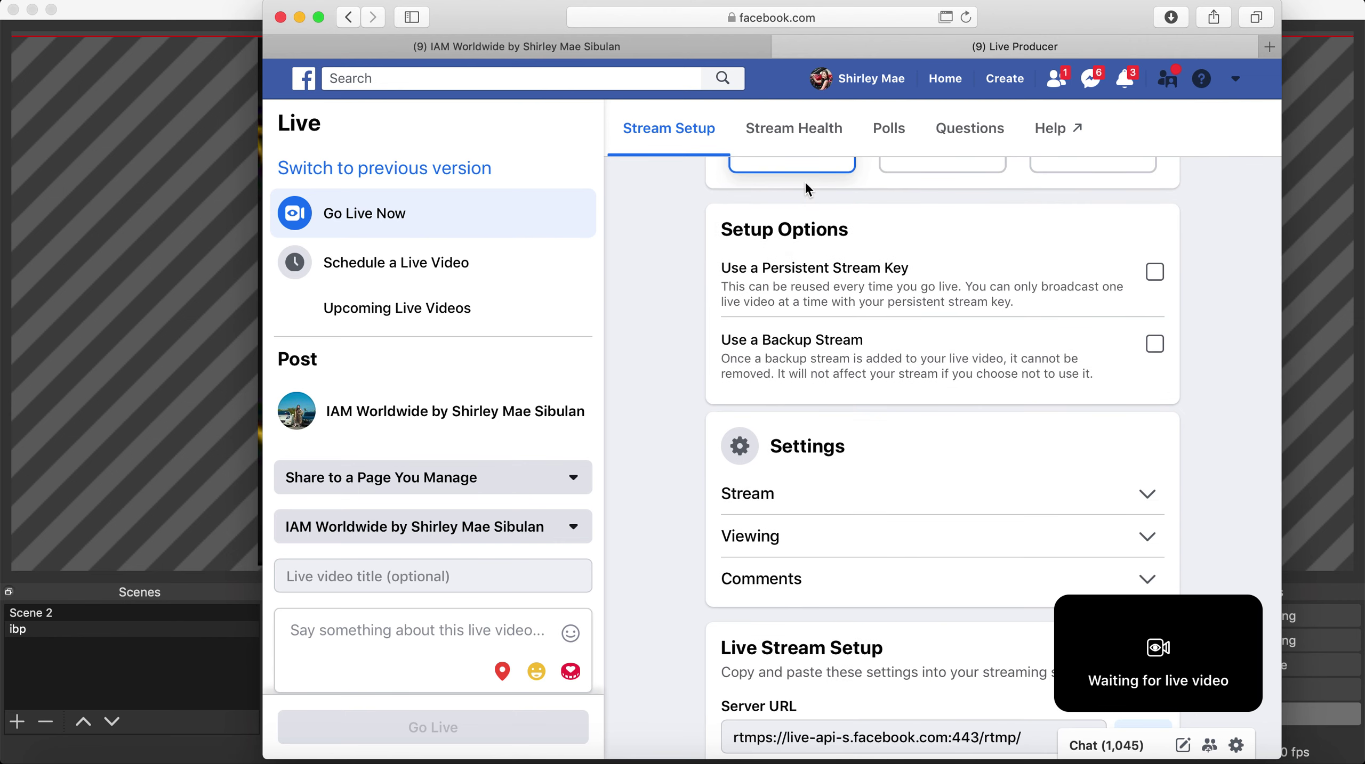
{"action": "scroll", "coordinate": [813, 313], "scroll_direction": "down", "scroll_amount": 8}
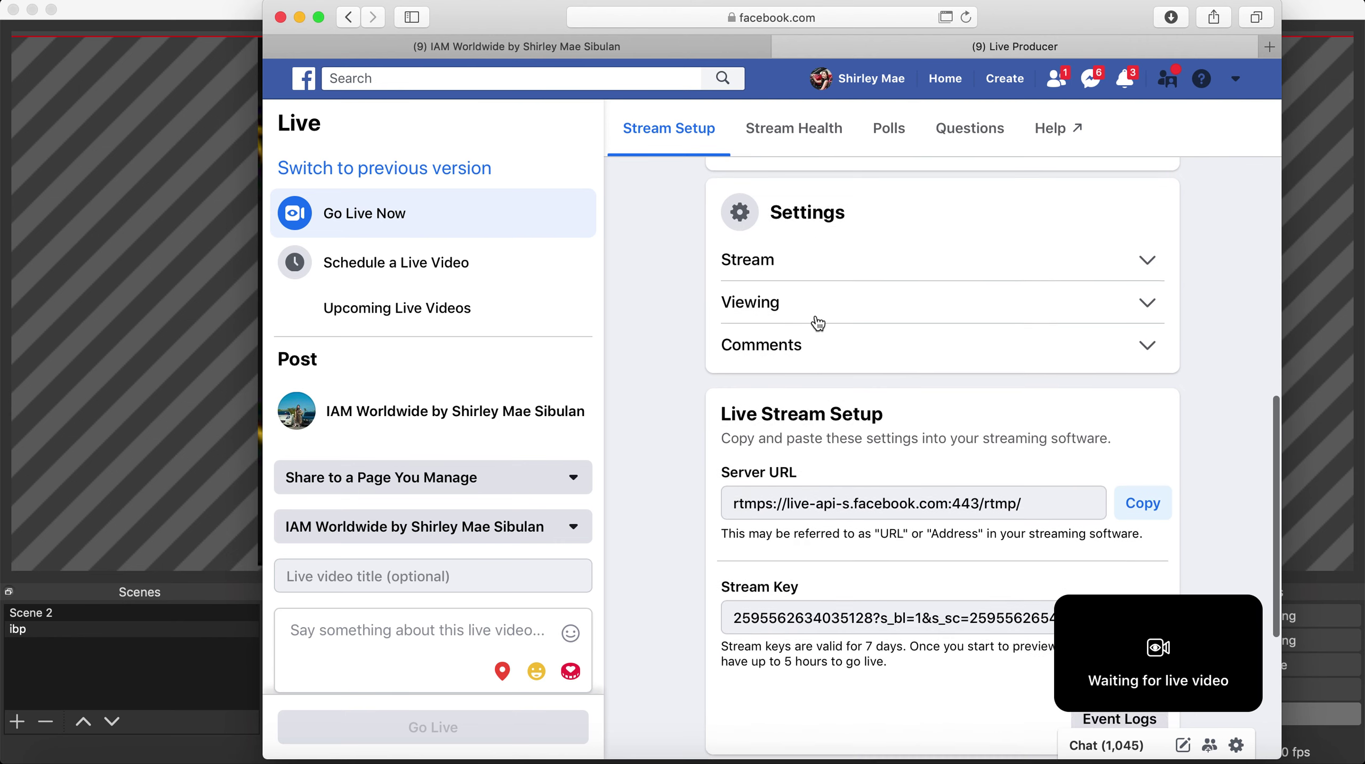
{"action": "left_click", "coordinate": [1150, 429]}
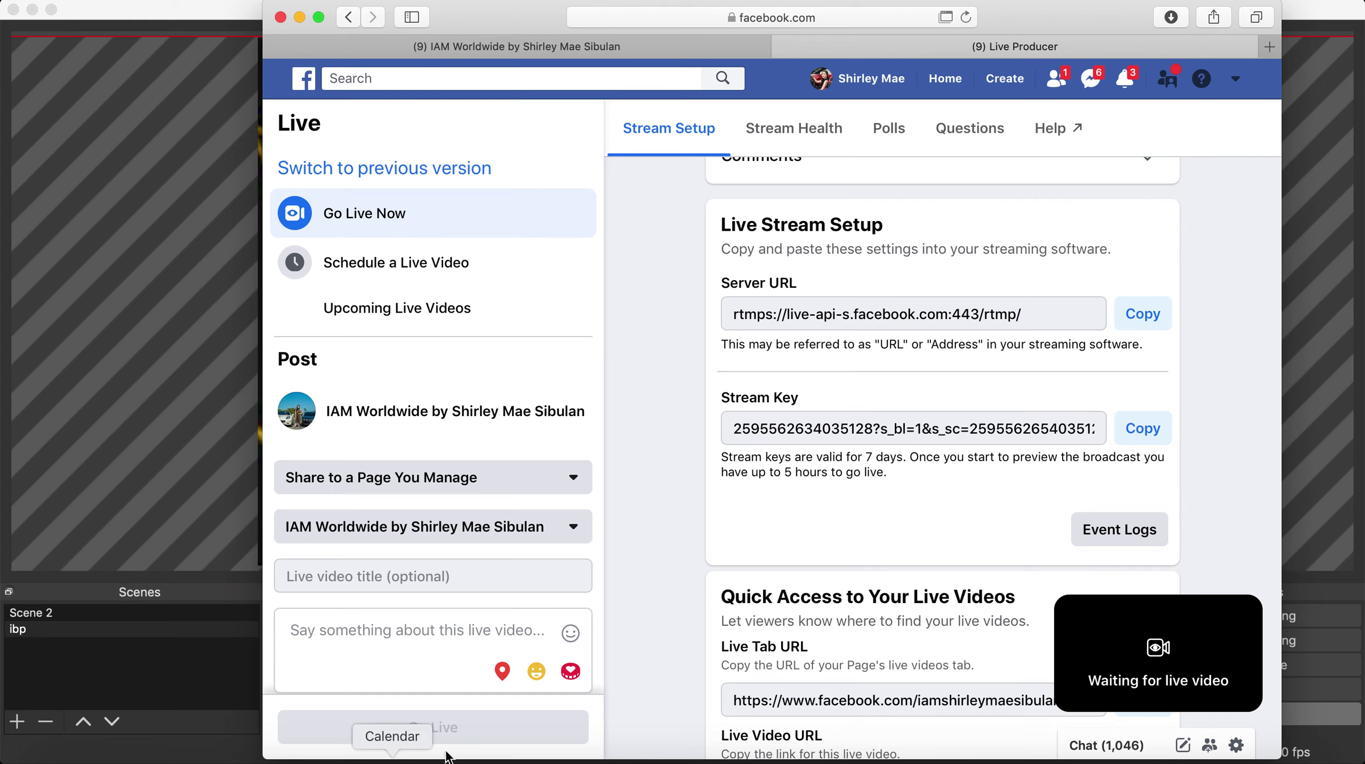
Switch to OBS and select Facebook Live as the service in the Stream settings
{"action": "key", "text": "super+Tab"}
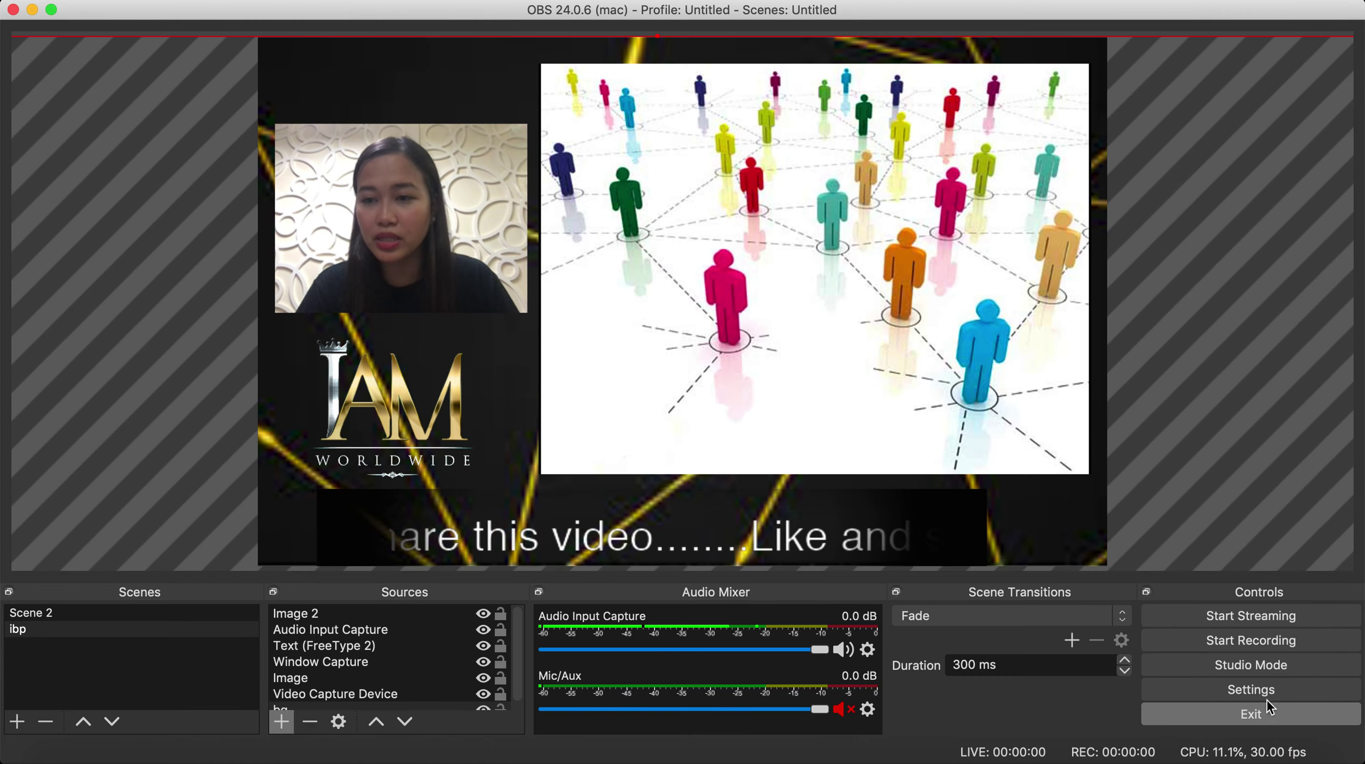
{"action": "left_click", "coordinate": [1250, 690]}
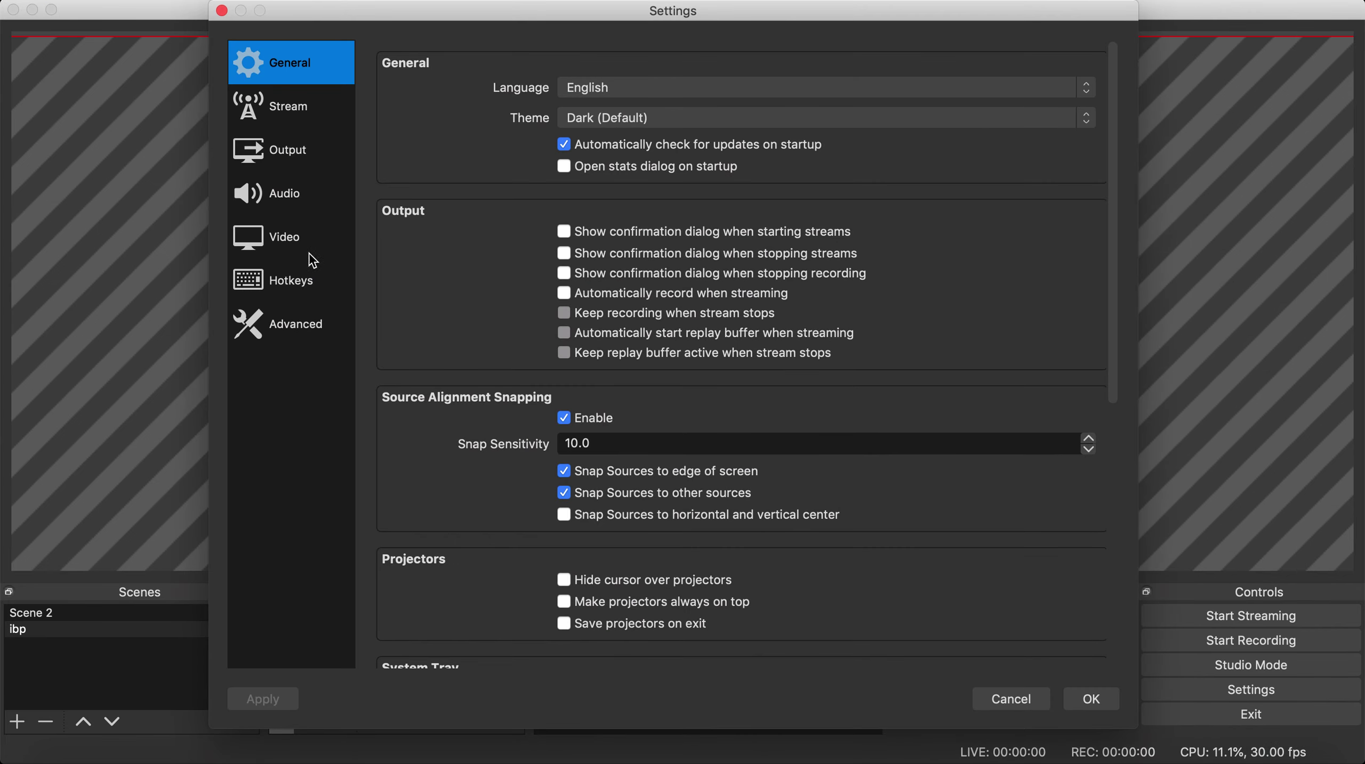
{"action": "left_click", "coordinate": [278, 114]}
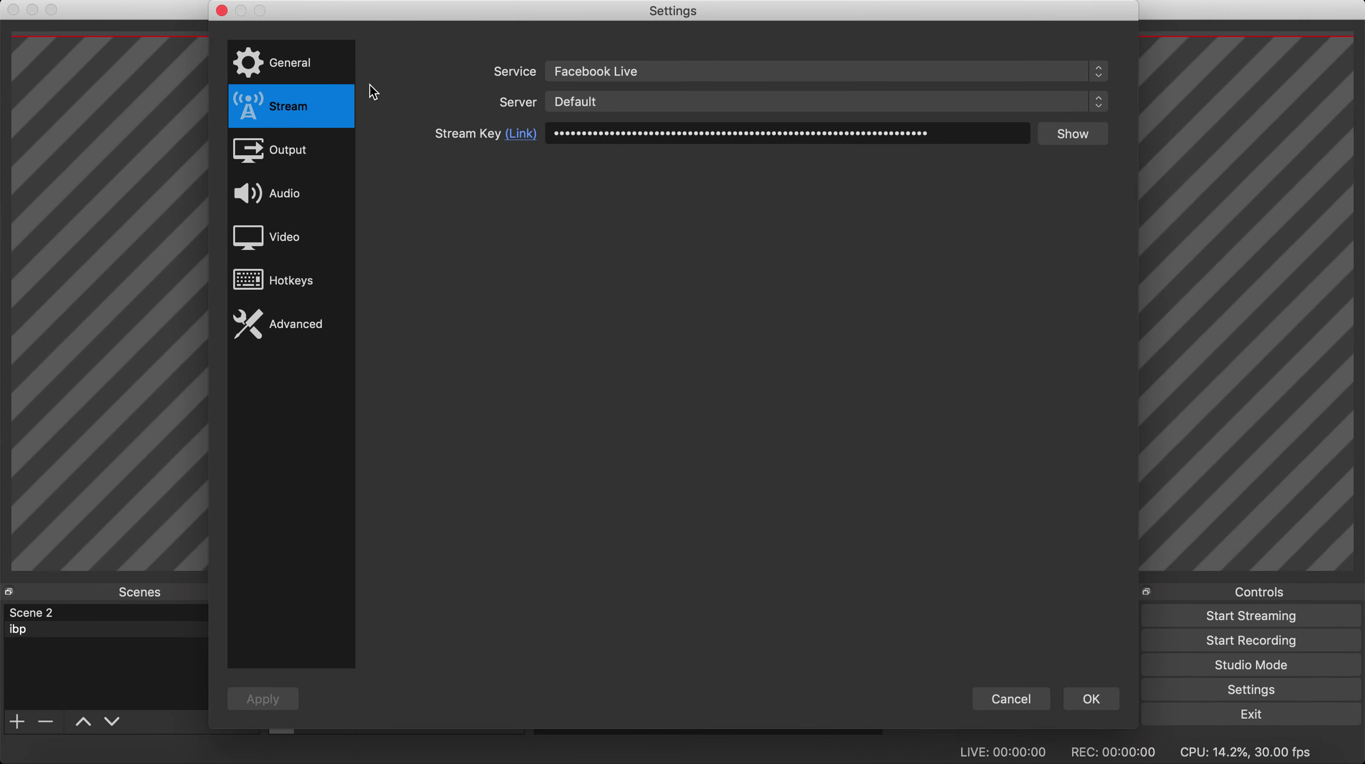
{"action": "left_click", "coordinate": [664, 78]}
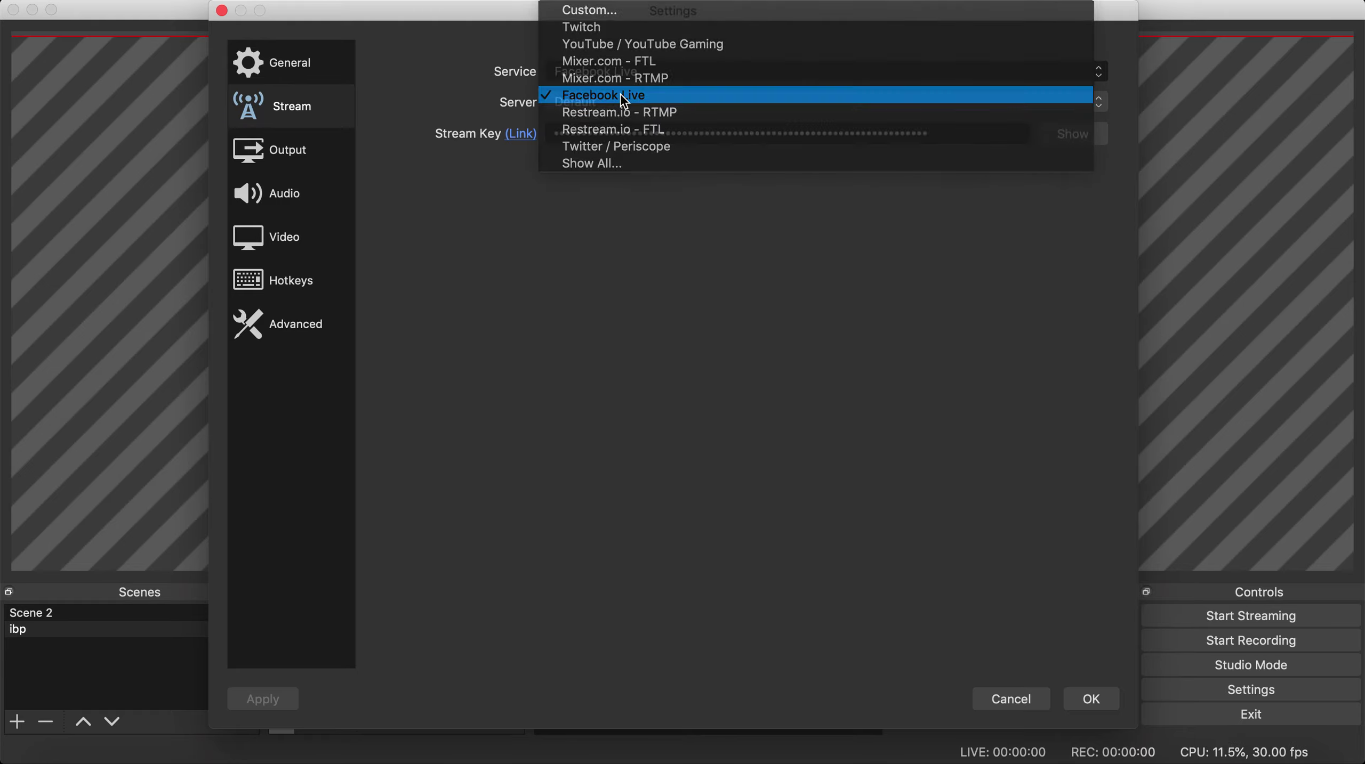
{"action": "left_click", "coordinate": [632, 95]}
{"action": "left_click", "coordinate": [632, 72]}
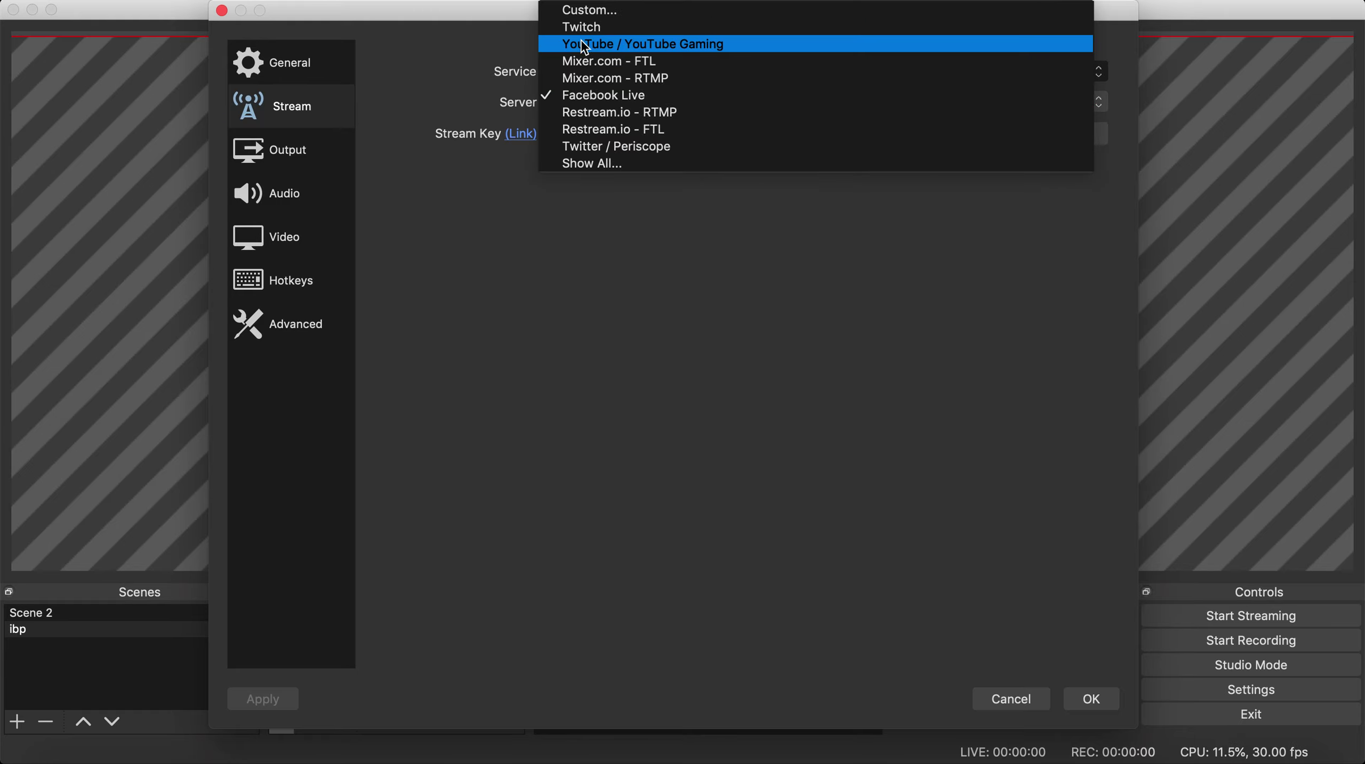
{"action": "left_click", "coordinate": [586, 97]}
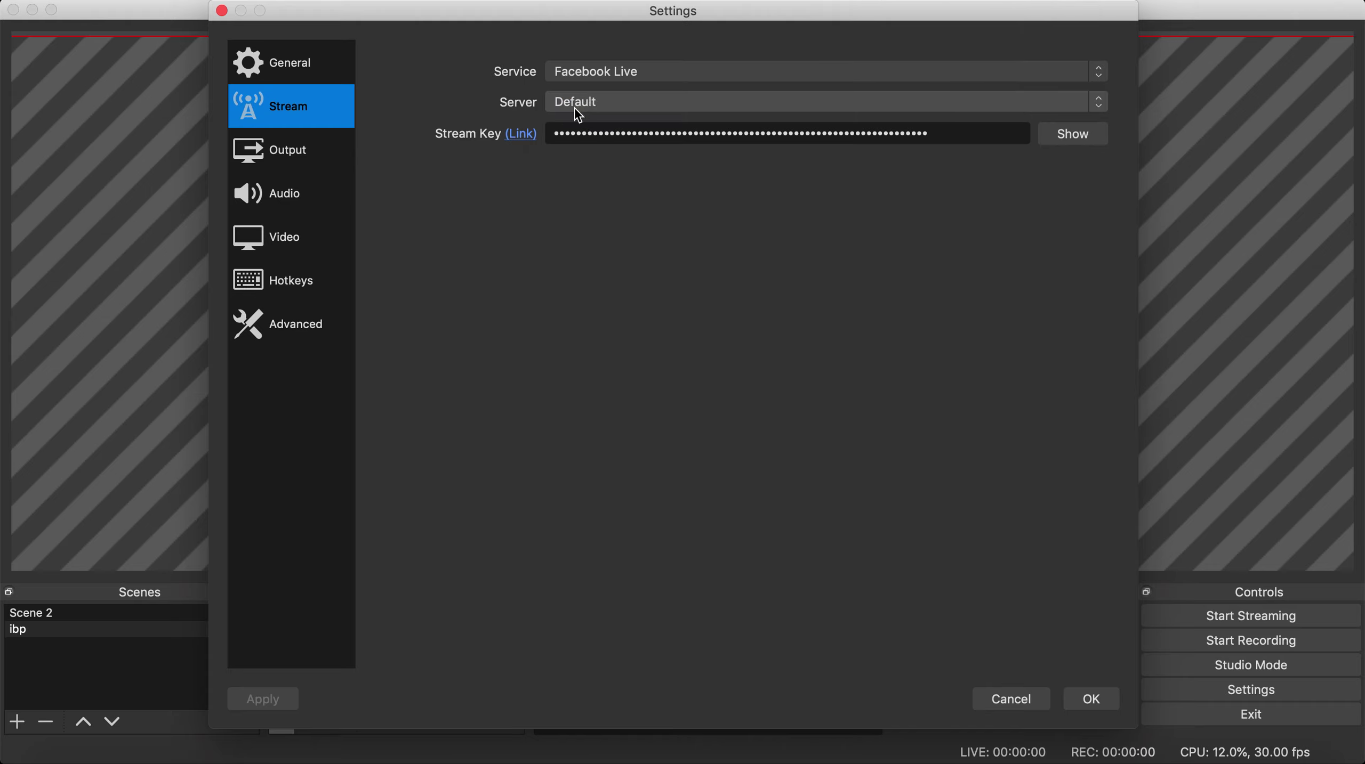
Replace the stream key with the copied one, save the settings, and start streaming
{"action": "left_click", "coordinate": [588, 136]}
{"action": "key", "text": "super+a"}
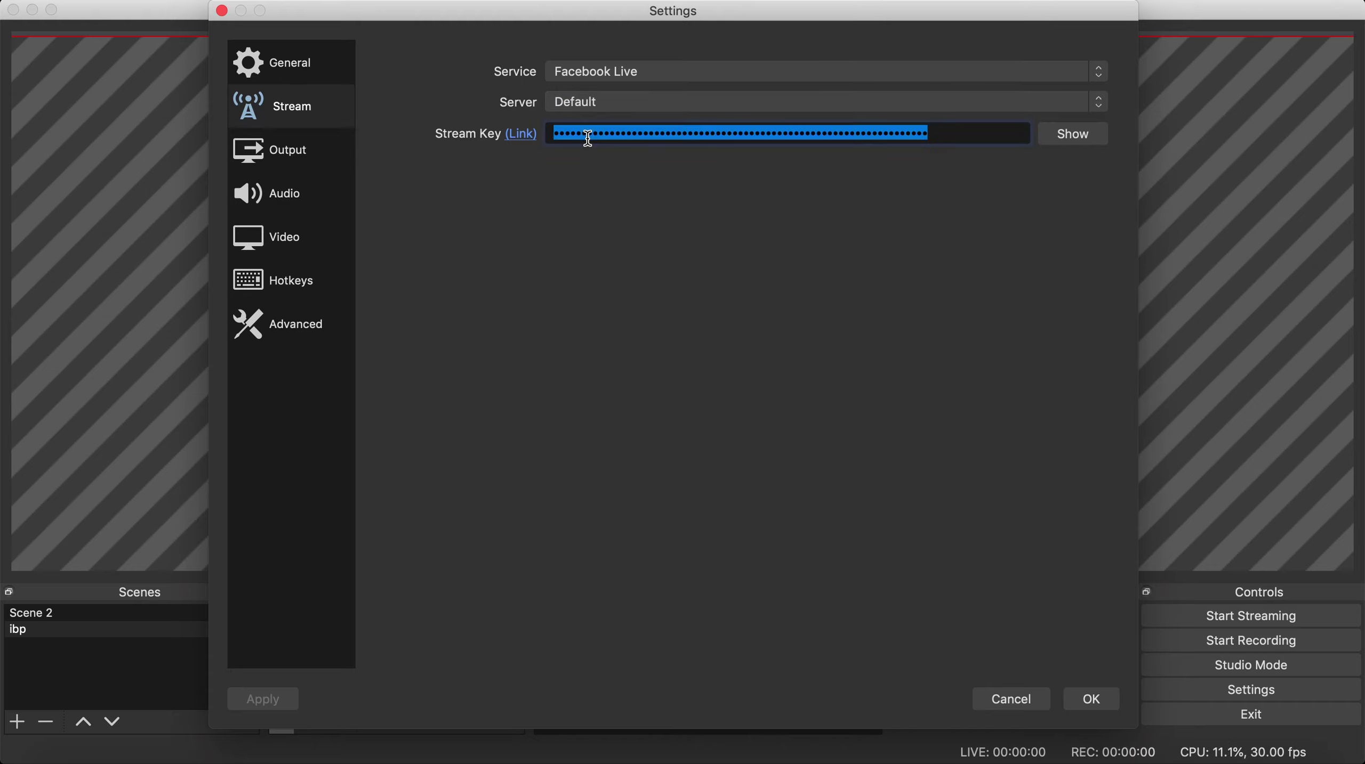
{"action": "key", "text": "super+v"}
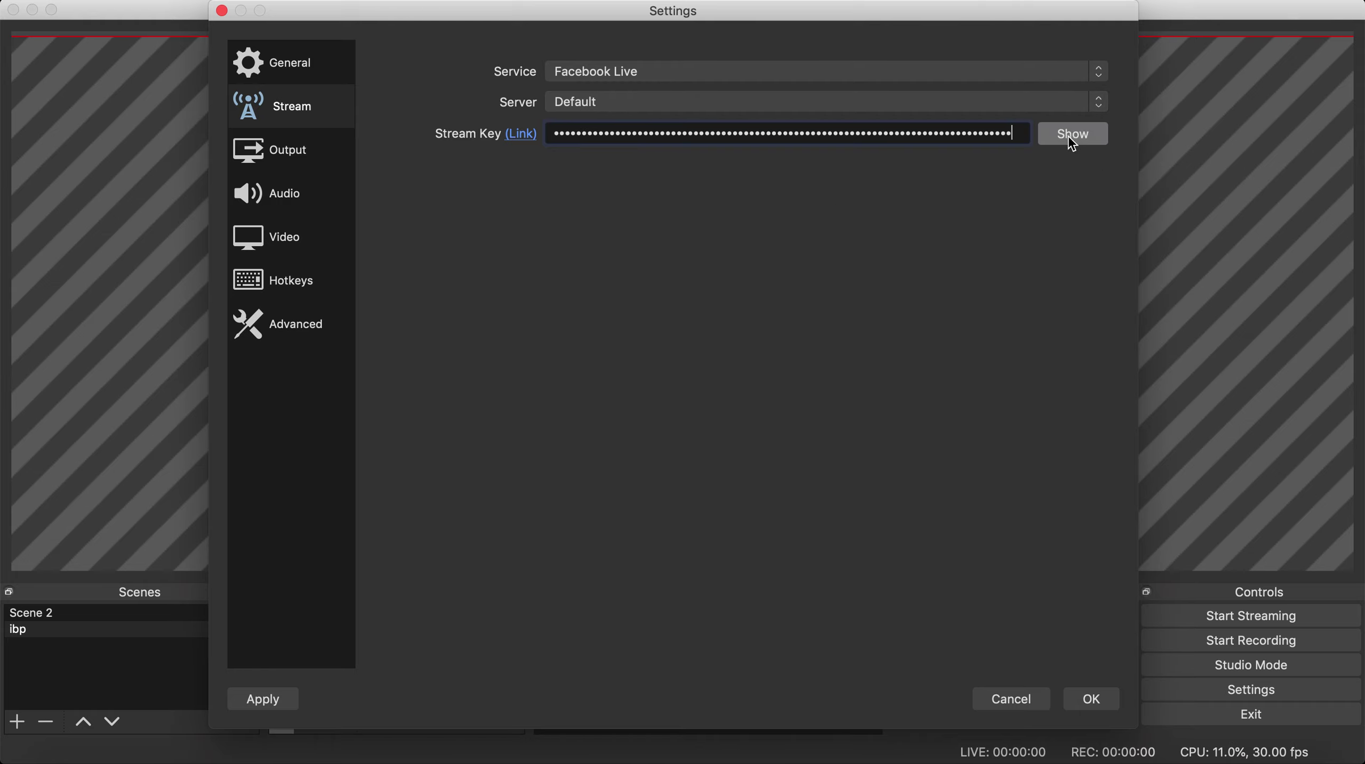
{"action": "left_click", "coordinate": [1090, 700]}
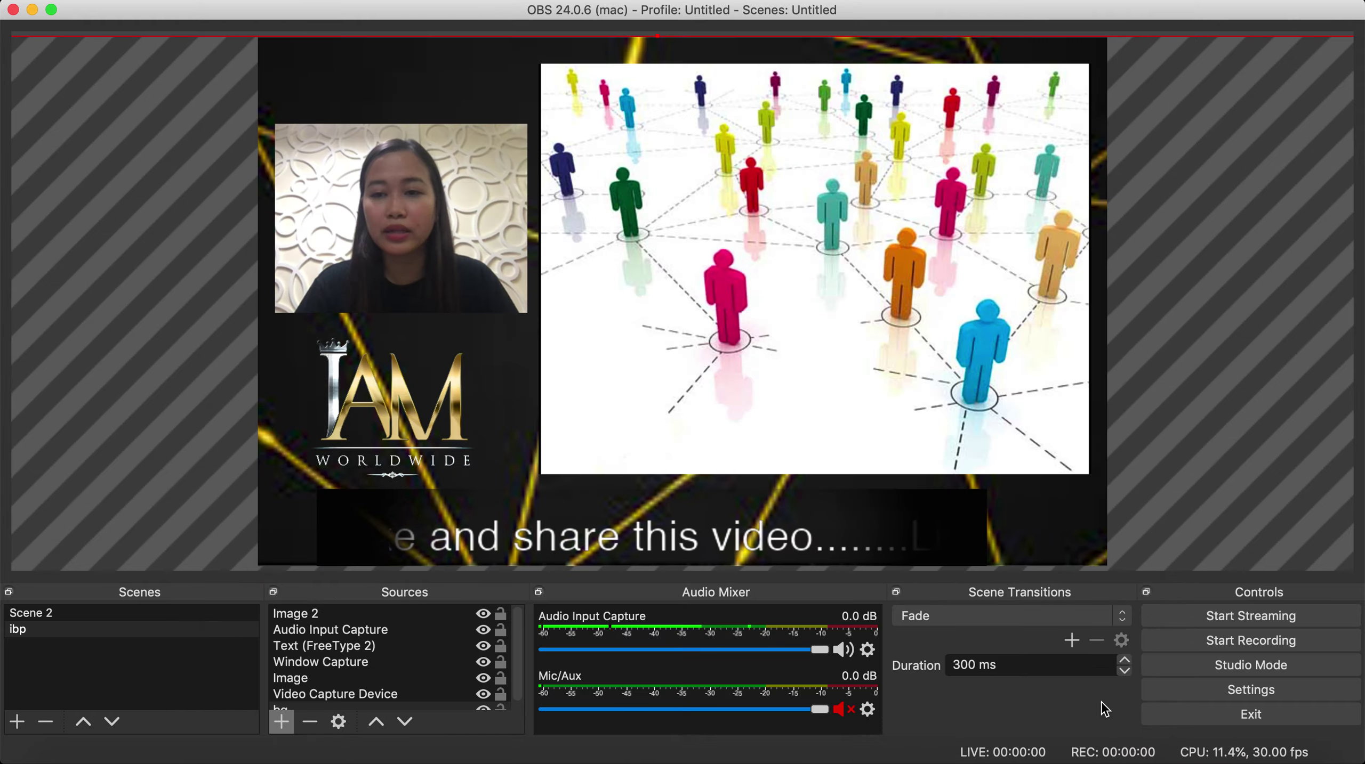
{"action": "left_click", "coordinate": [1243, 625]}
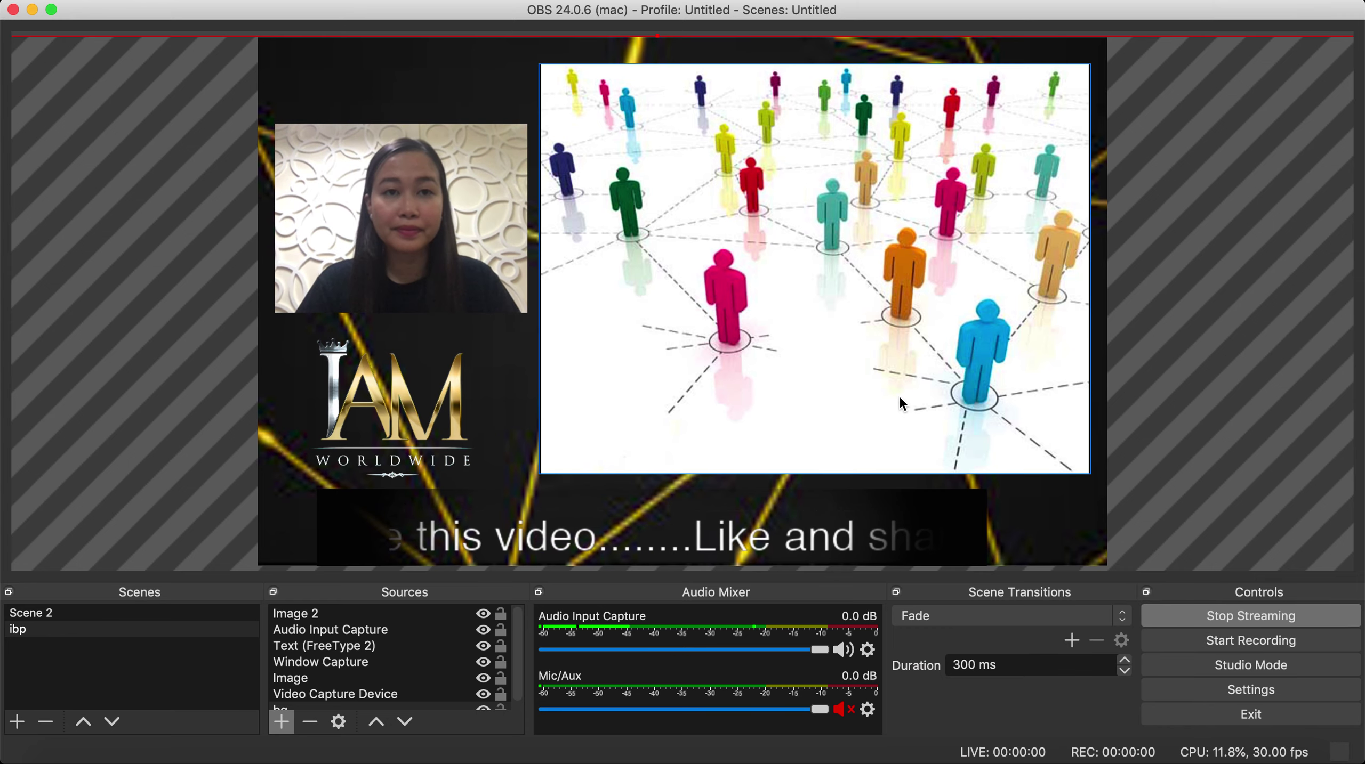
Switch to Safari's Live Producer and enter "fkjdlkjflajlfjlajfsklj" as the live video's description
{"action": "key", "text": "super+Tab"}
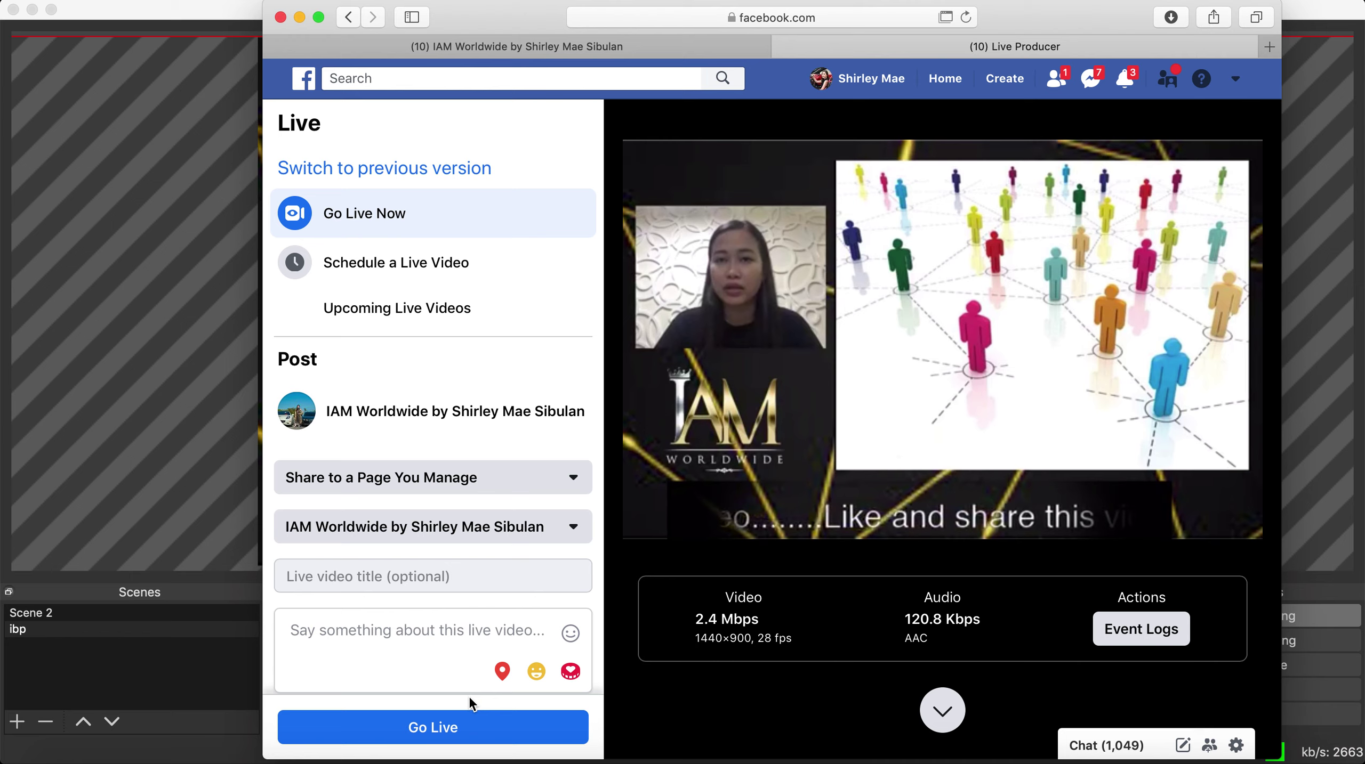
{"action": "left_click", "coordinate": [345, 633]}
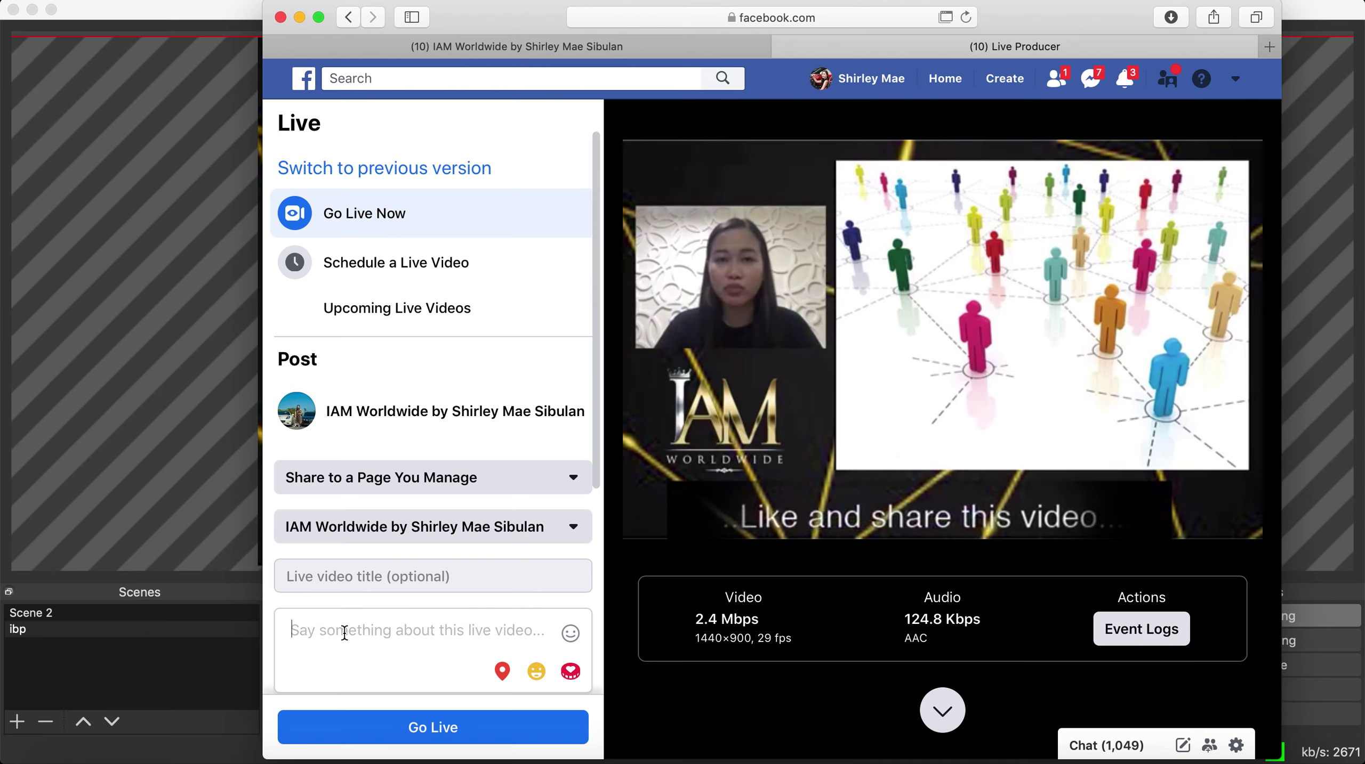
{"action": "type", "text": "fkjdlkjflajlfjlajfsklj"}
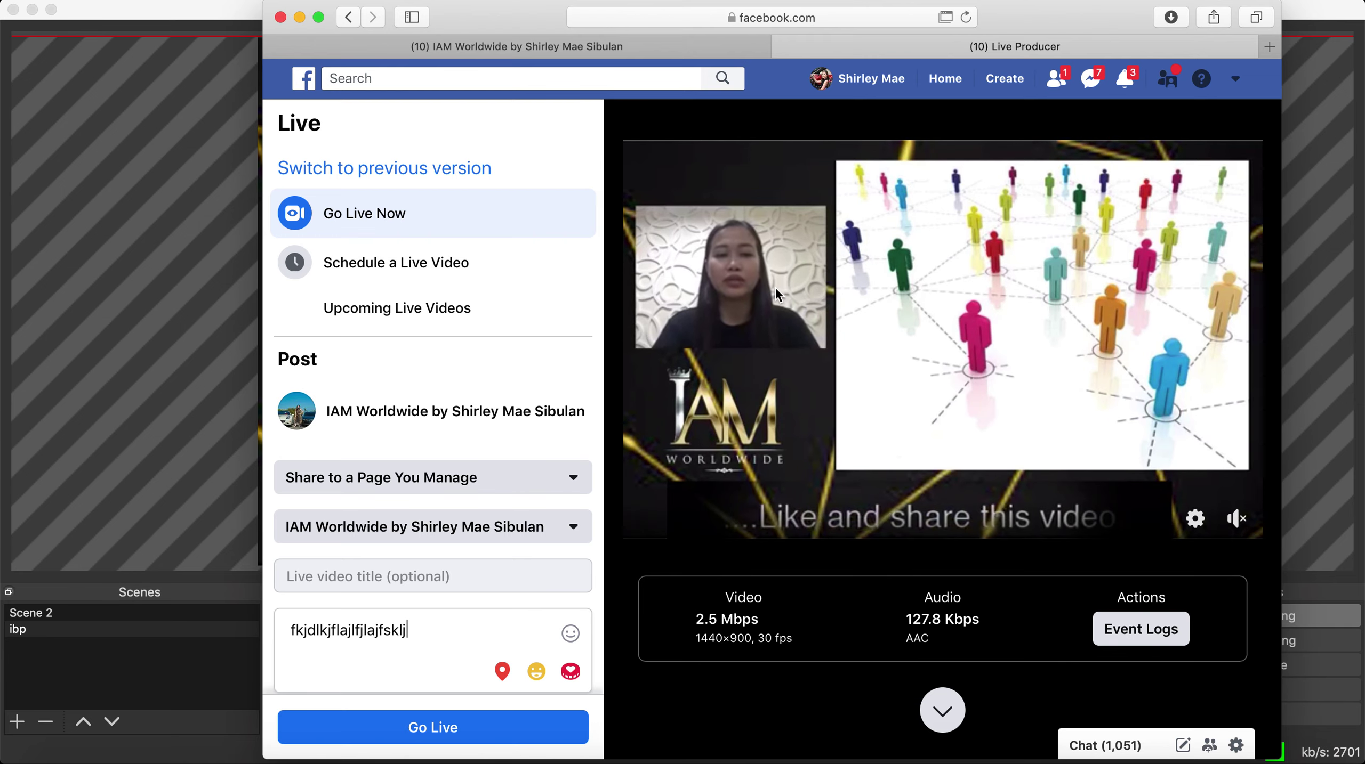
Switch OBS to Scene 2, check it in Safari's live preview, and shrink the browser window to uncover the scene list
{"action": "left_click", "coordinate": [242, 339]}
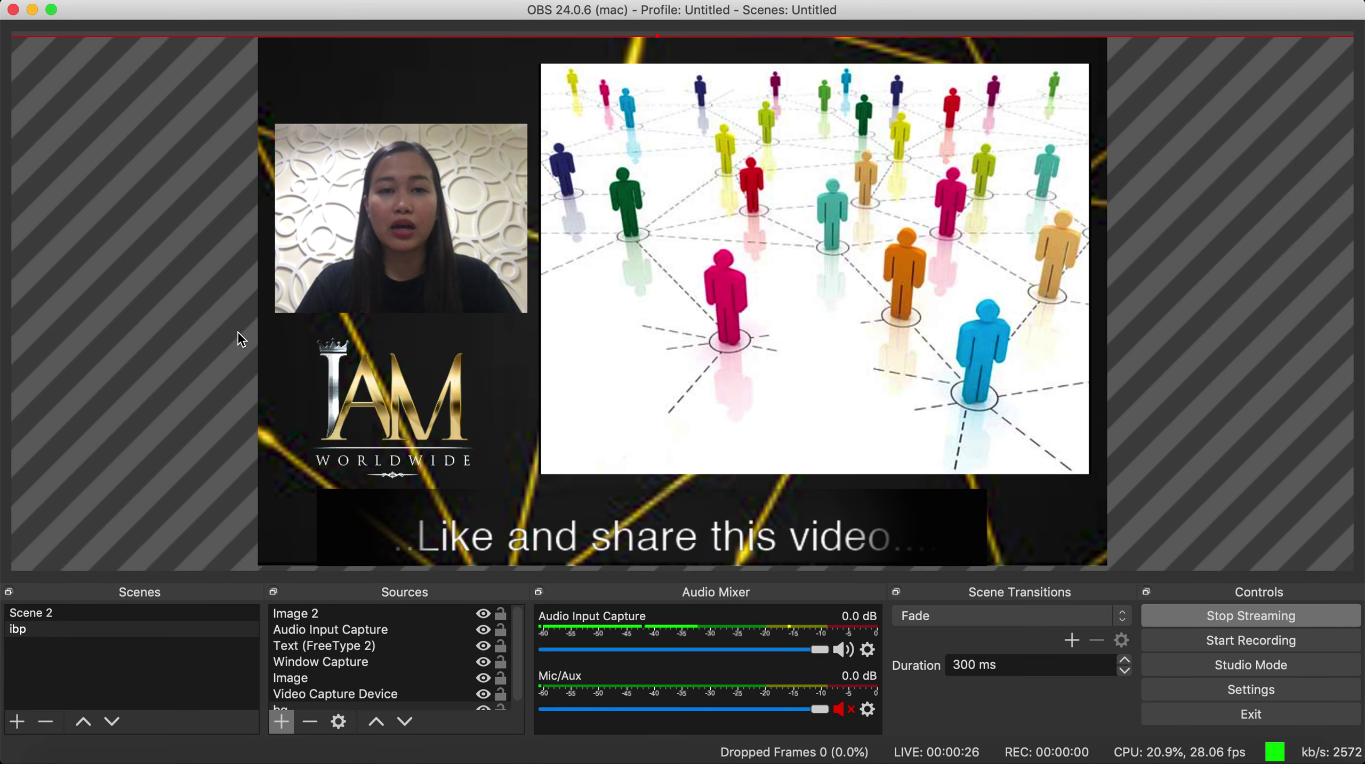
{"action": "left_click", "coordinate": [61, 621]}
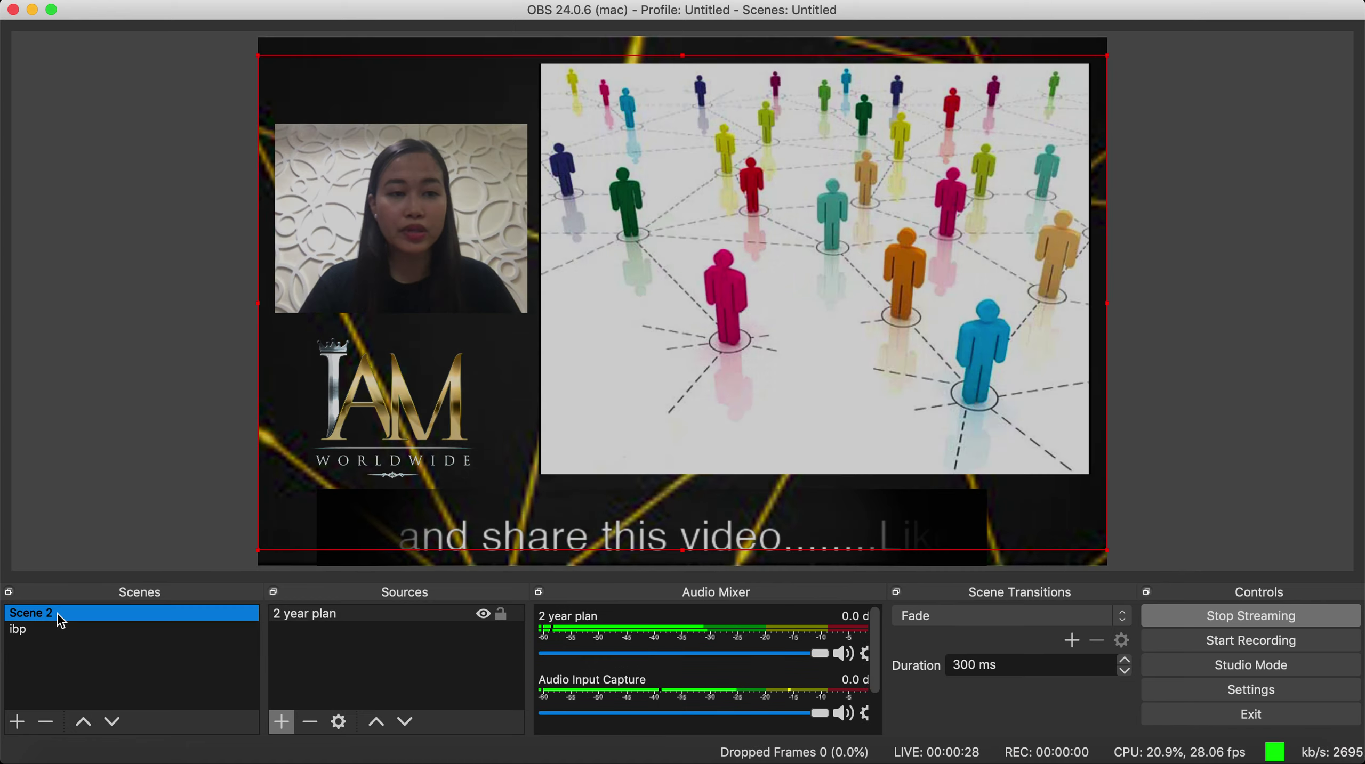
{"action": "key", "text": "super+Tab"}
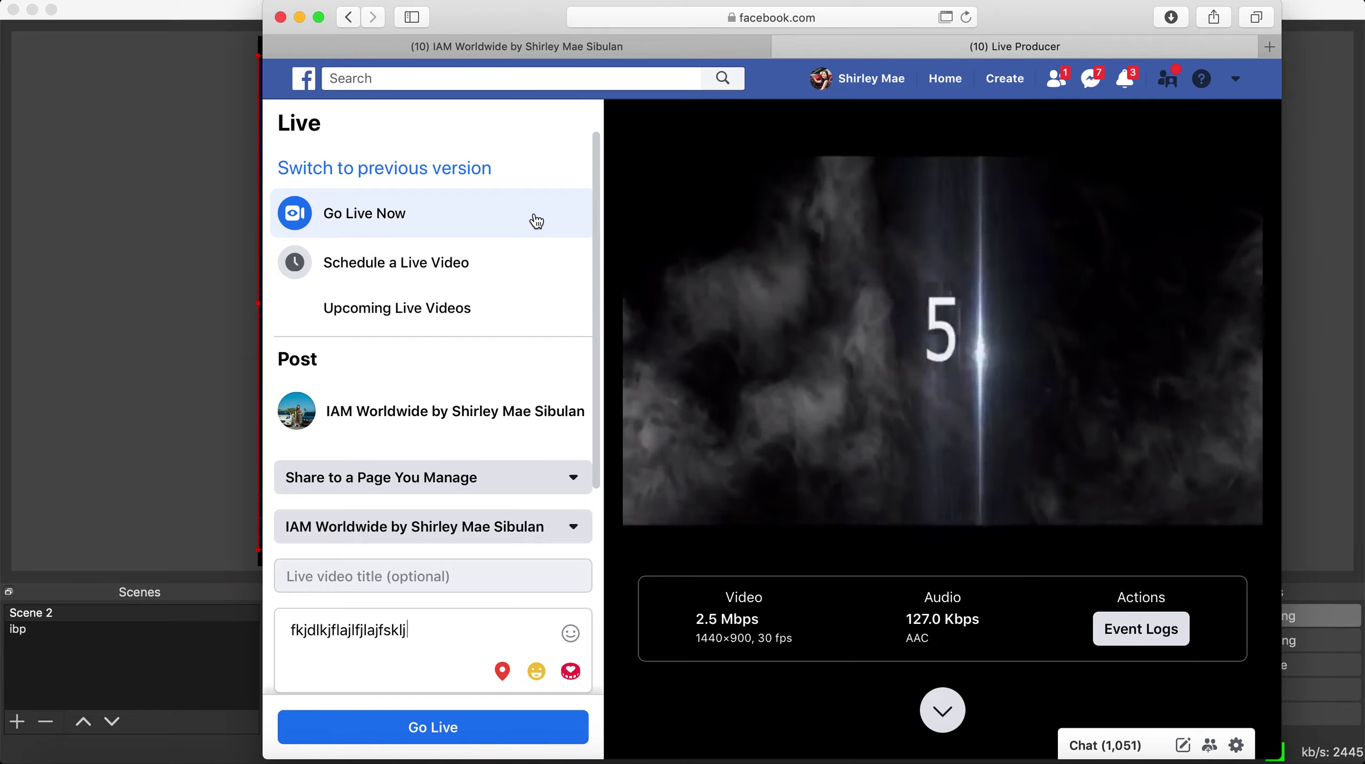
{"action": "left_click_drag", "start_coordinate": [262, 1], "coordinate": [526, 178]}
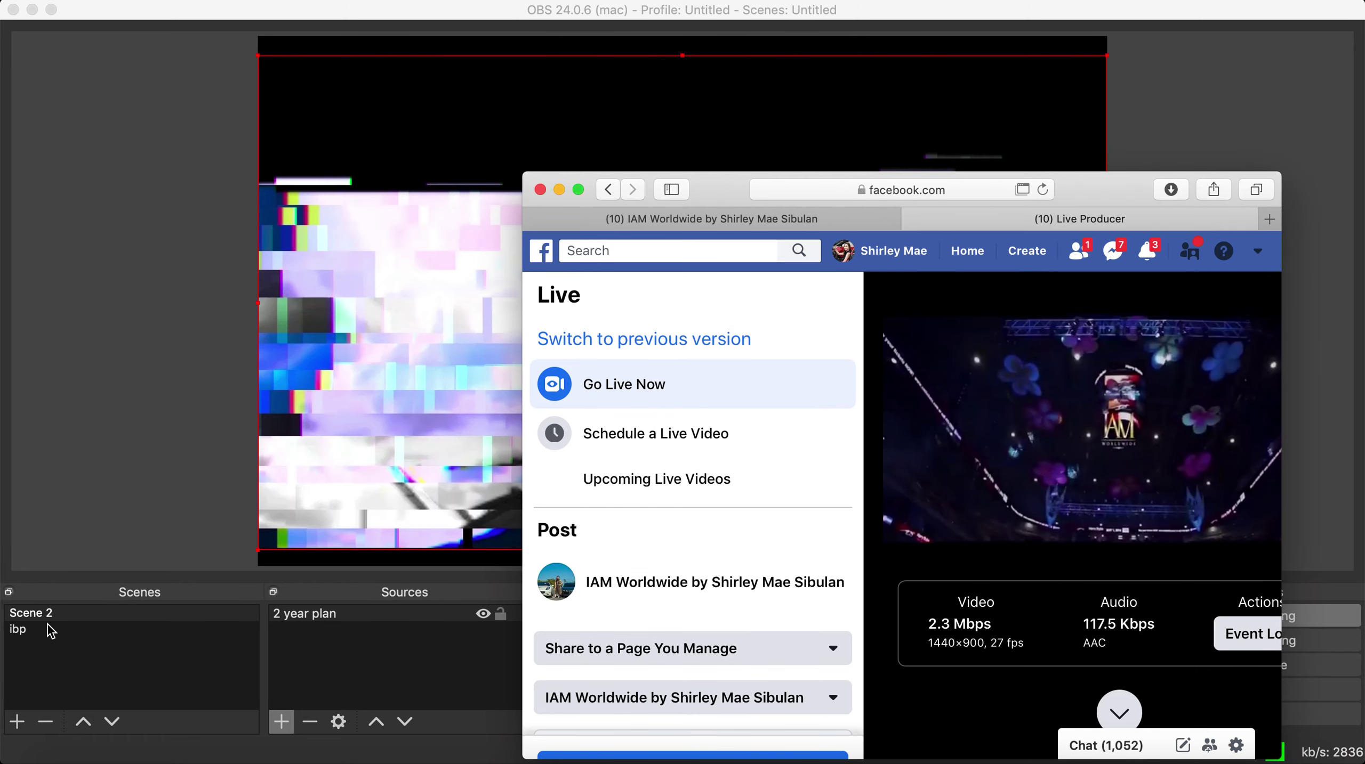
Return OBS to the ibp scene and bring up the "How to Get it? INVITE!" slide in the presentation to check it there
{"action": "left_click", "coordinate": [140, 518]}
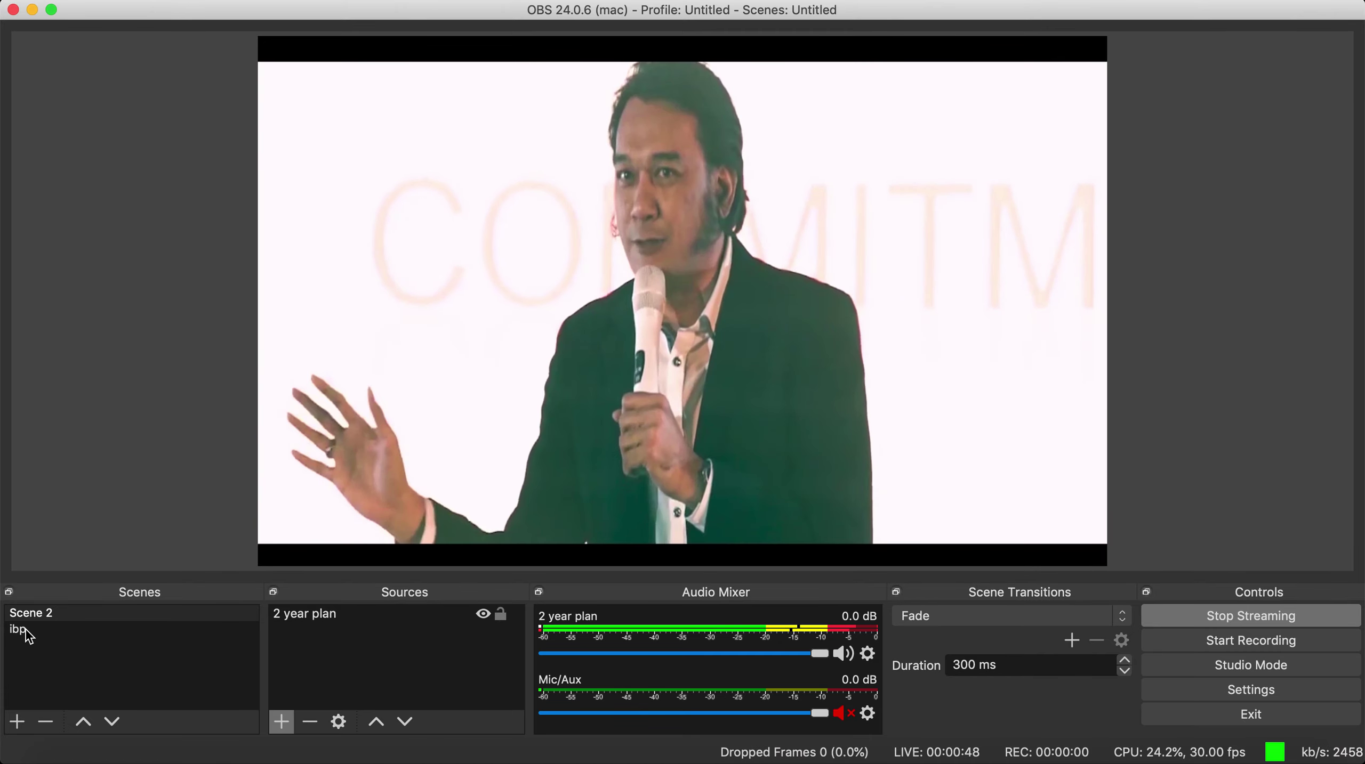
{"action": "left_click", "coordinate": [25, 629]}
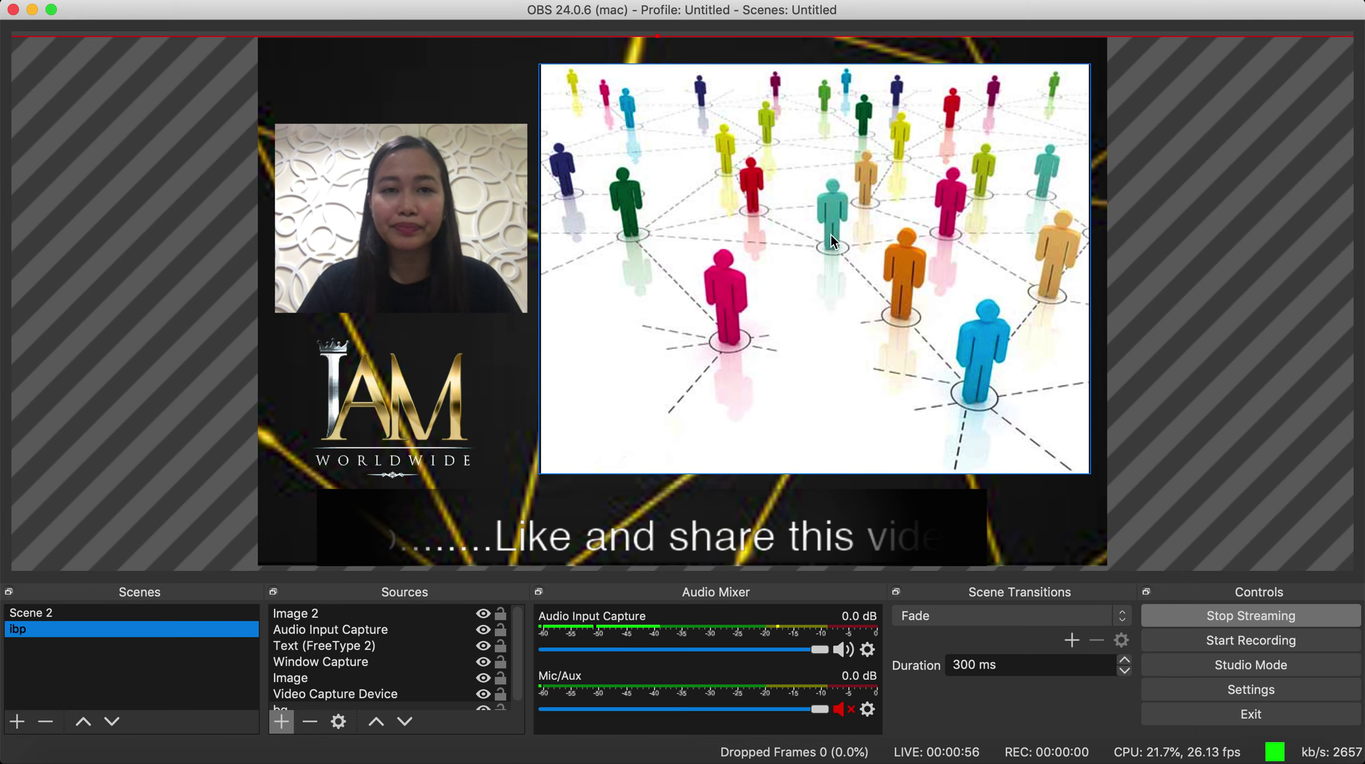
{"action": "left_click", "coordinate": [1104, 759]}
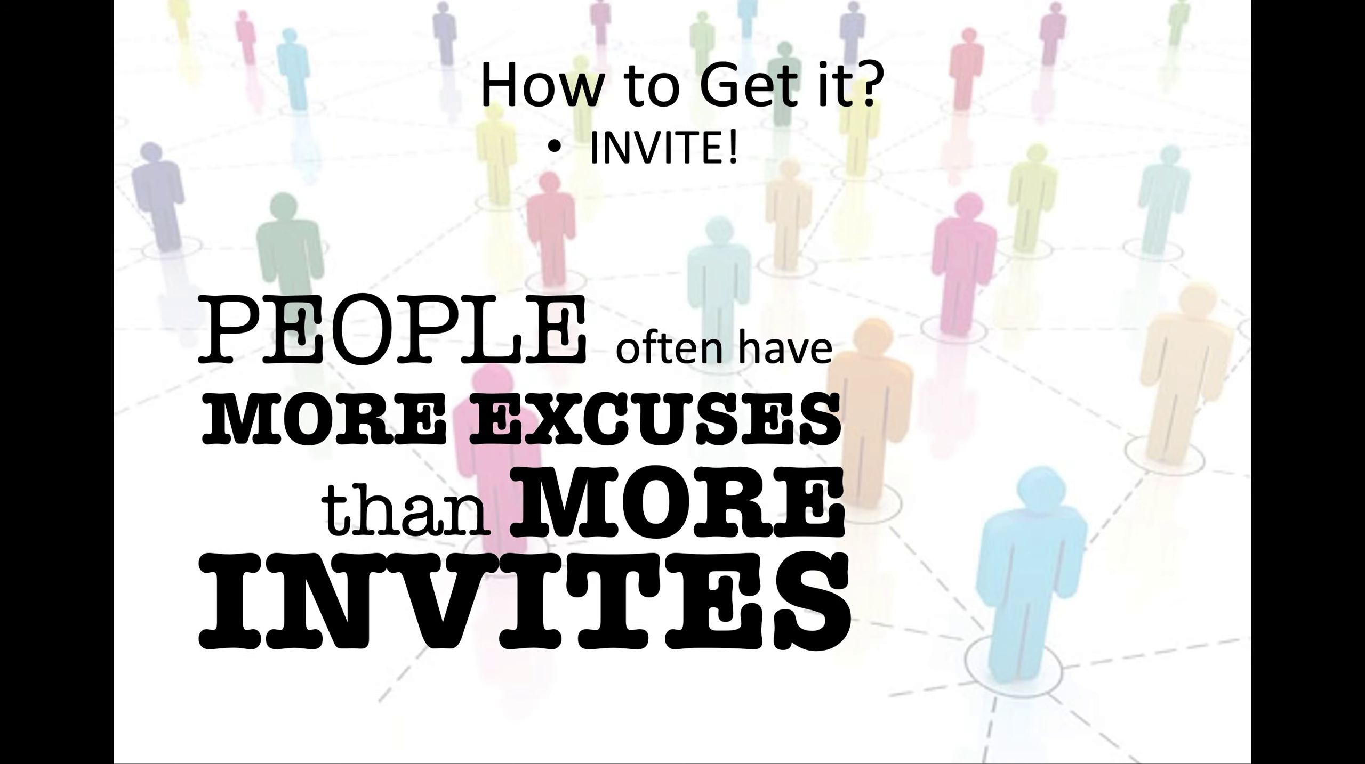
{"action": "key", "text": "super+Tab"}
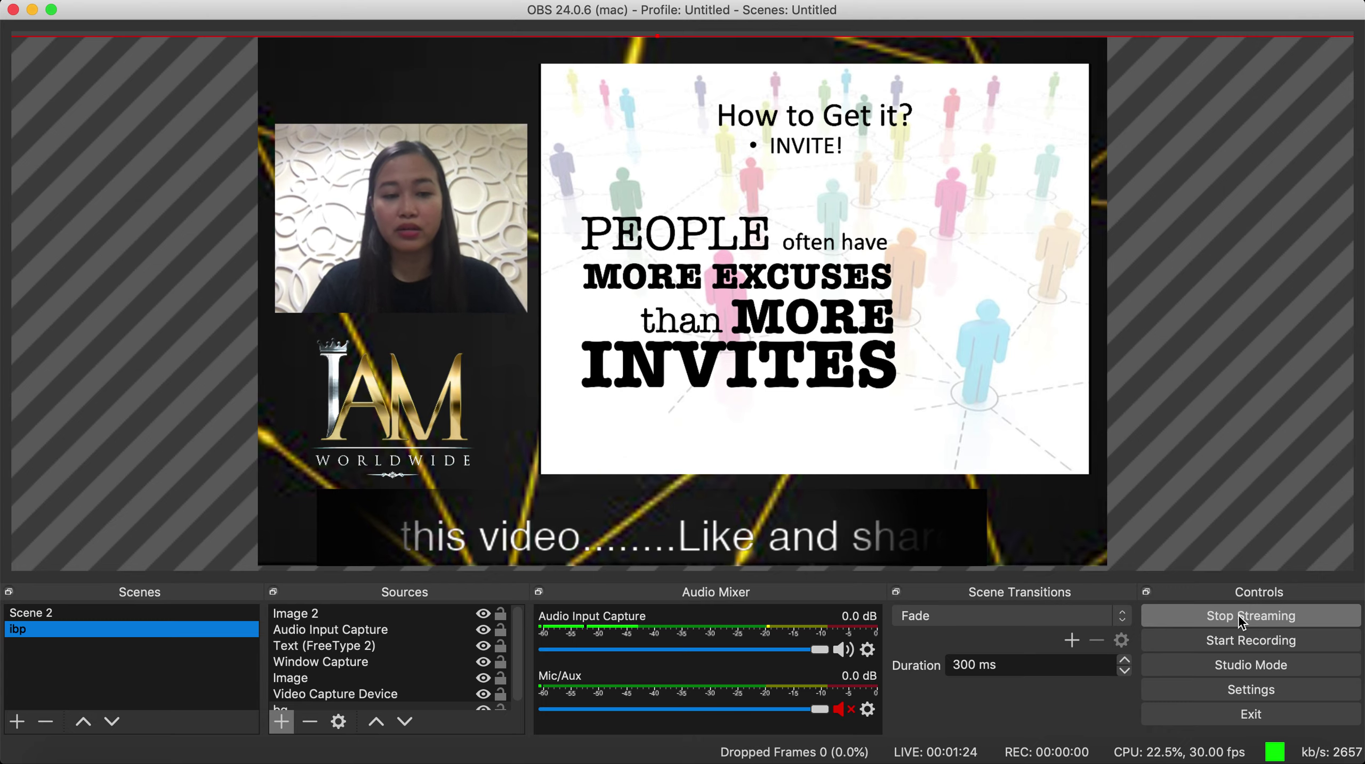
Bring Safari's Live Producer over the slideshow, then enlarge and reposition its window to show the whole live preview
{"action": "key", "text": "super+Tab"}
{"action": "key", "text": "super+Tab"}
{"action": "key", "text": "super+Tab"}
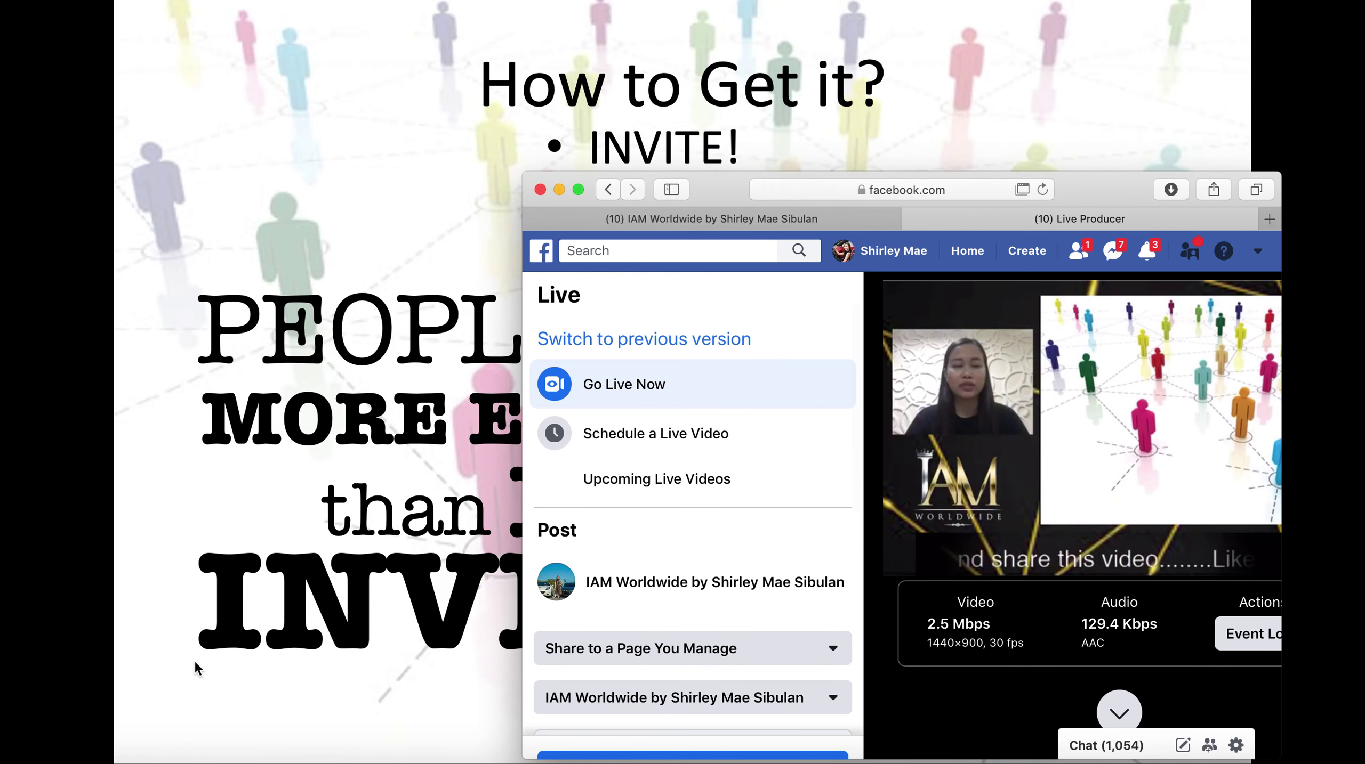
{"action": "left_click_drag", "start_coordinate": [469, 151], "coordinate": [313, 61]}
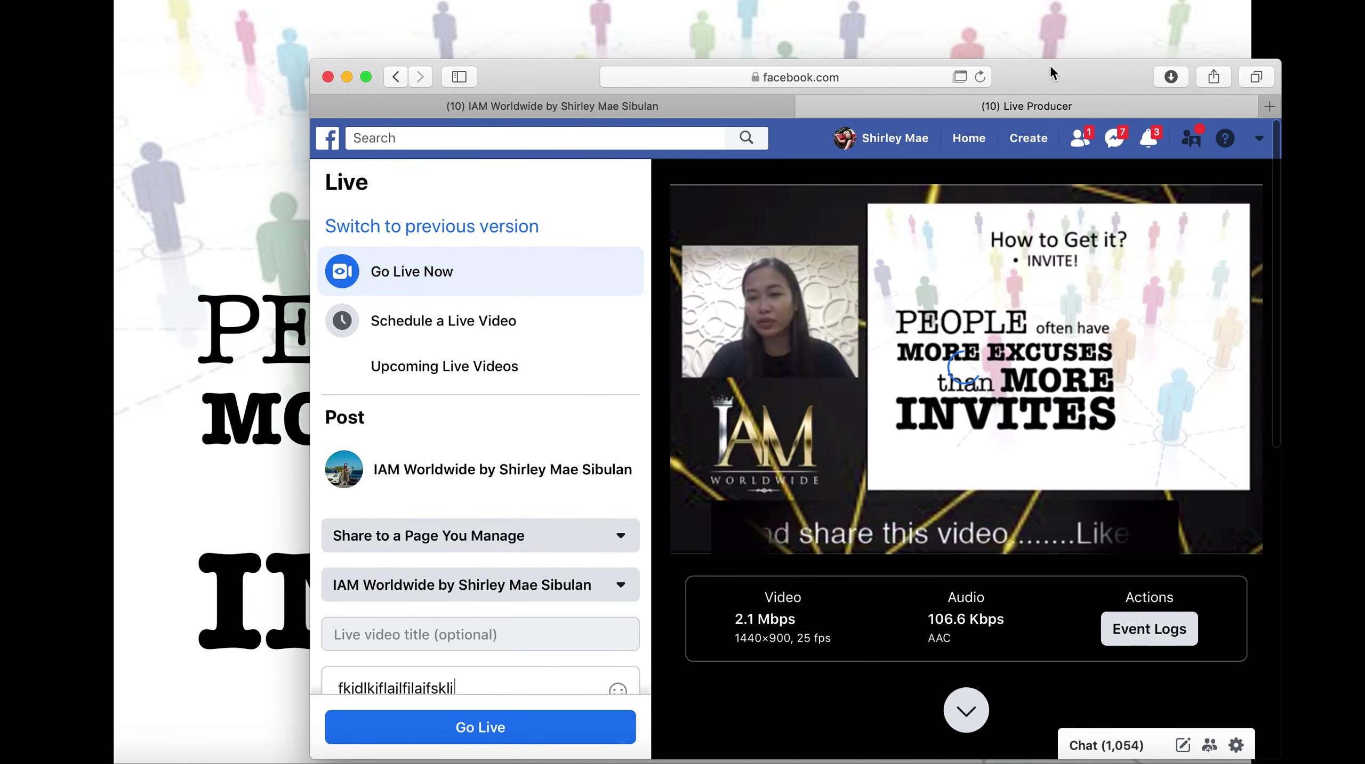
{"action": "left_click_drag", "start_coordinate": [1052, 72], "coordinate": [1034, 35]}
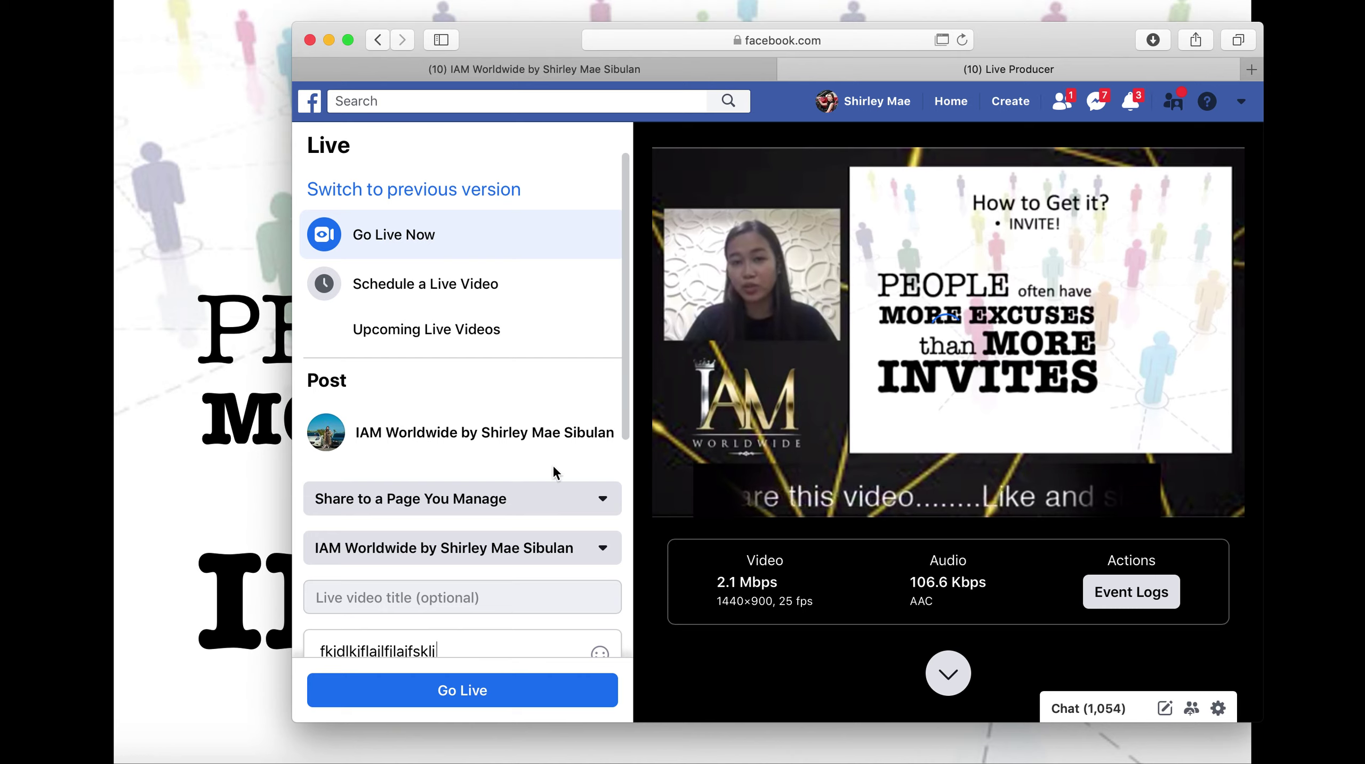
Check the slide in the live preview, then switch to OBS and stop the stream to the page
{"action": "mouse_move", "coordinate": [942, 373]}
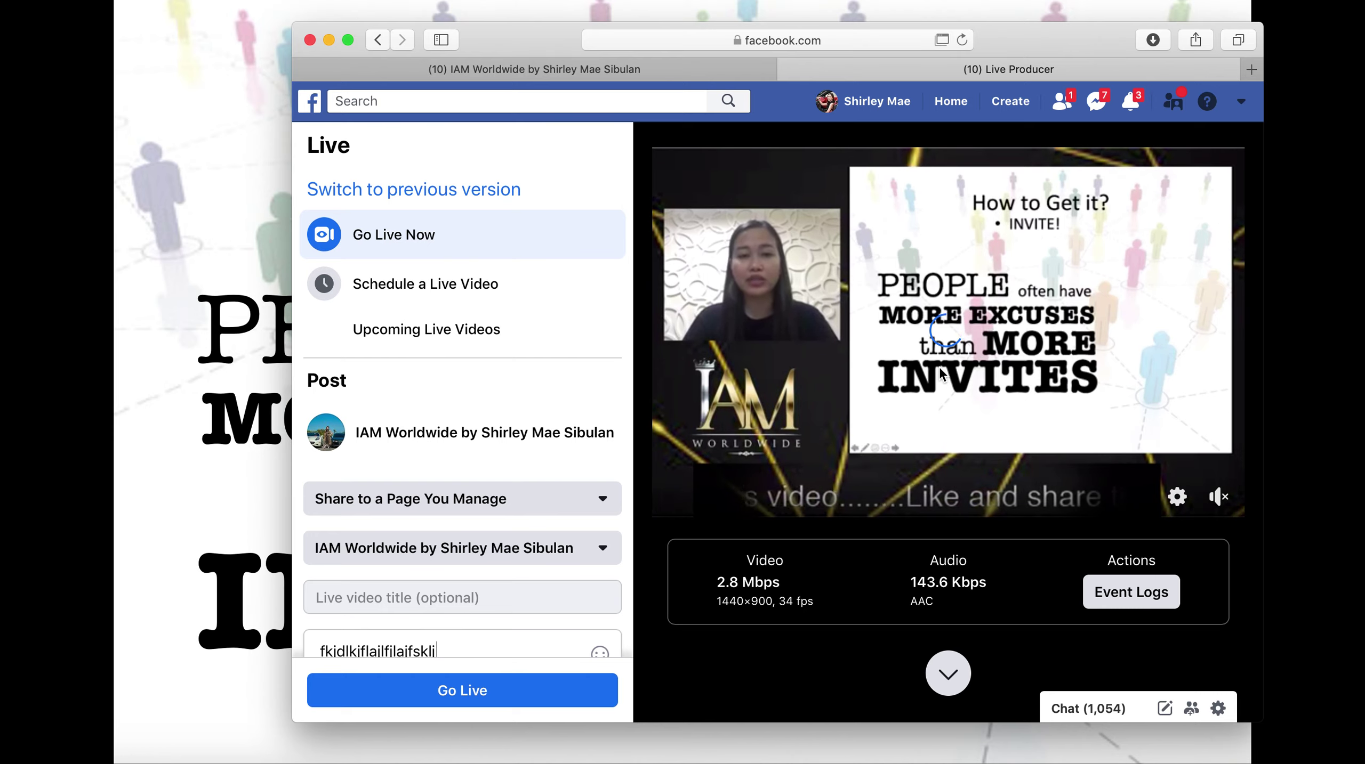
{"action": "key", "text": "super+Tab"}
{"action": "key", "text": "super+Tab"}
{"action": "key", "text": "super+Tab"}
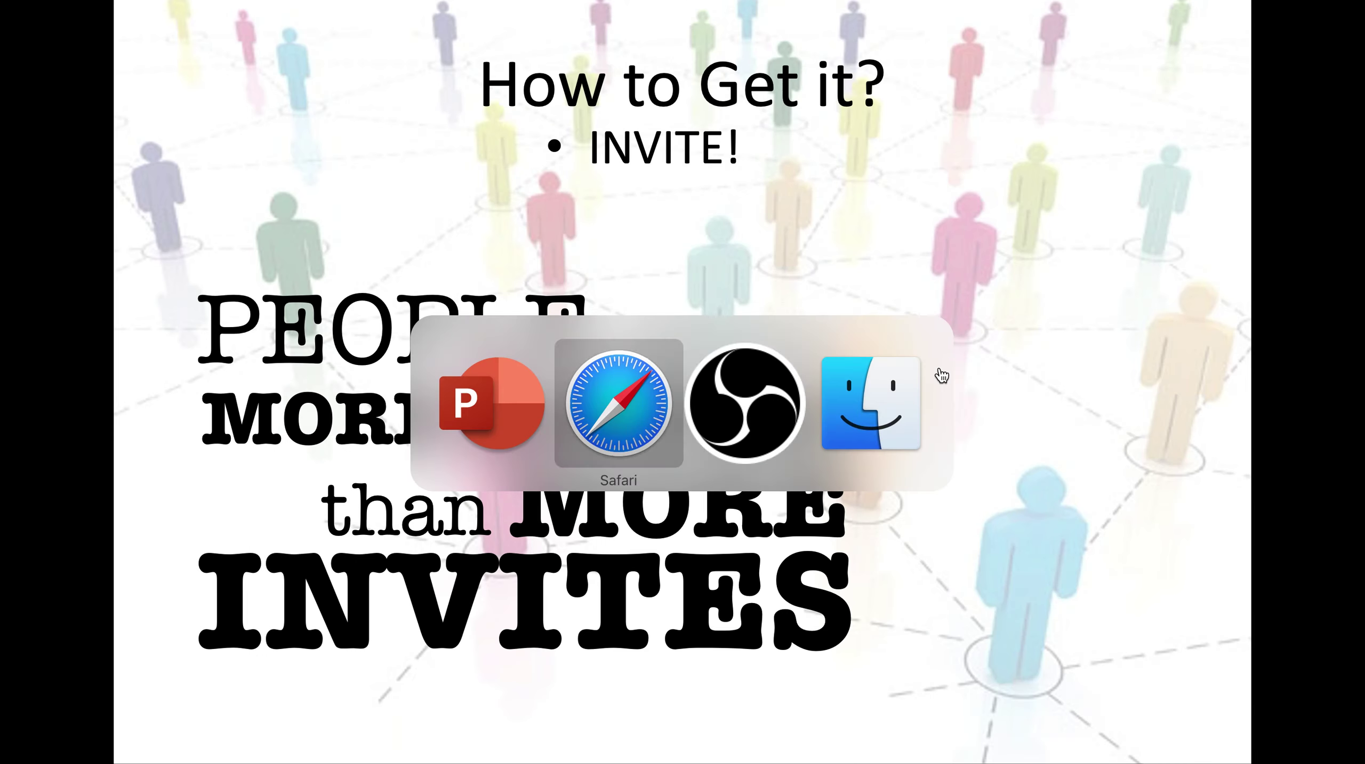
{"action": "left_click", "coordinate": [1255, 617]}
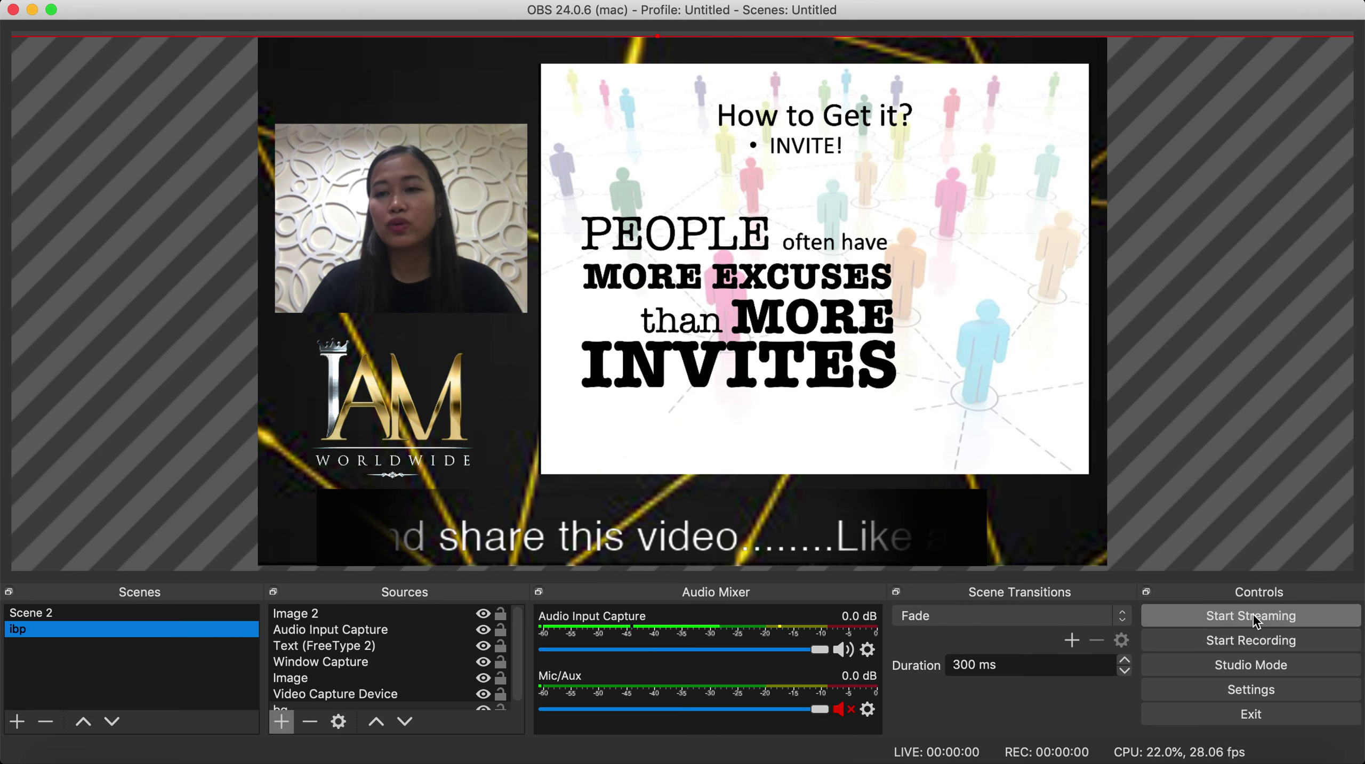
Switch to Safari, leave Live Producer for the account's own Facebook profile, and look over its post options and timeline
{"action": "key", "text": "super+Tab"}
{"action": "key", "text": "super+Tab"}
{"action": "key", "text": "super+Tab"}
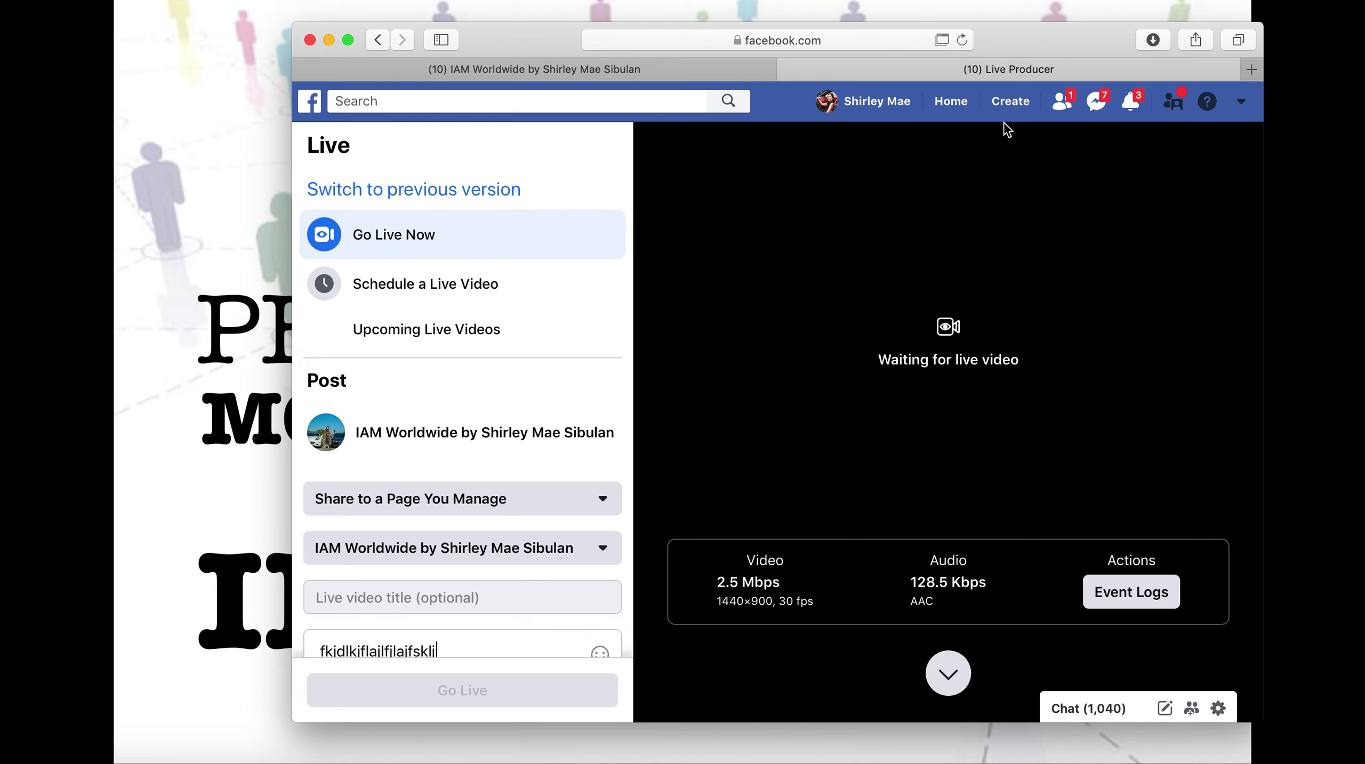
{"action": "left_click", "coordinate": [866, 103]}
{"action": "scroll", "coordinate": [686, 461], "scroll_direction": "down", "scroll_amount": 5}
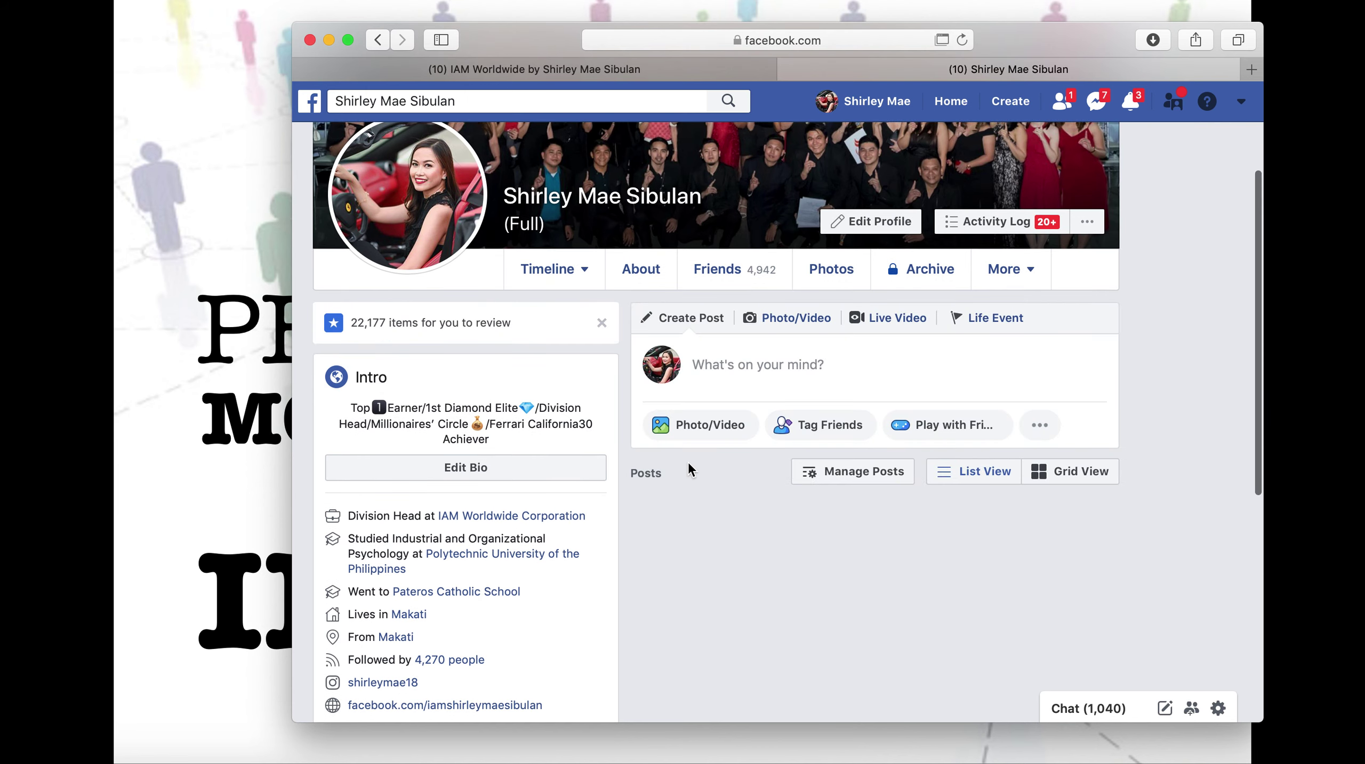
{"action": "scroll", "coordinate": [688, 464], "scroll_direction": "down", "scroll_amount": 3}
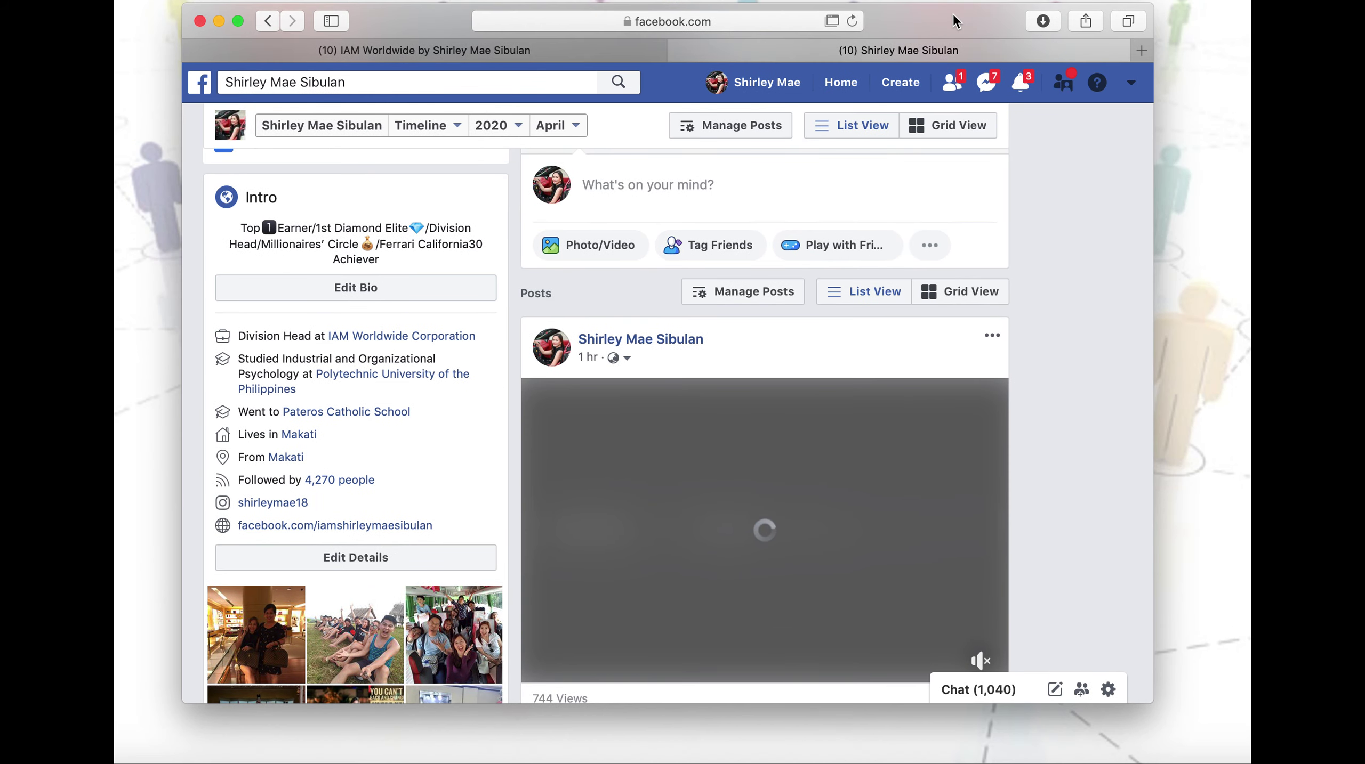
Open the managed Facebook group IAM Team BLAST Worldwide from the account's list of groups
{"action": "left_click", "coordinate": [1130, 96]}
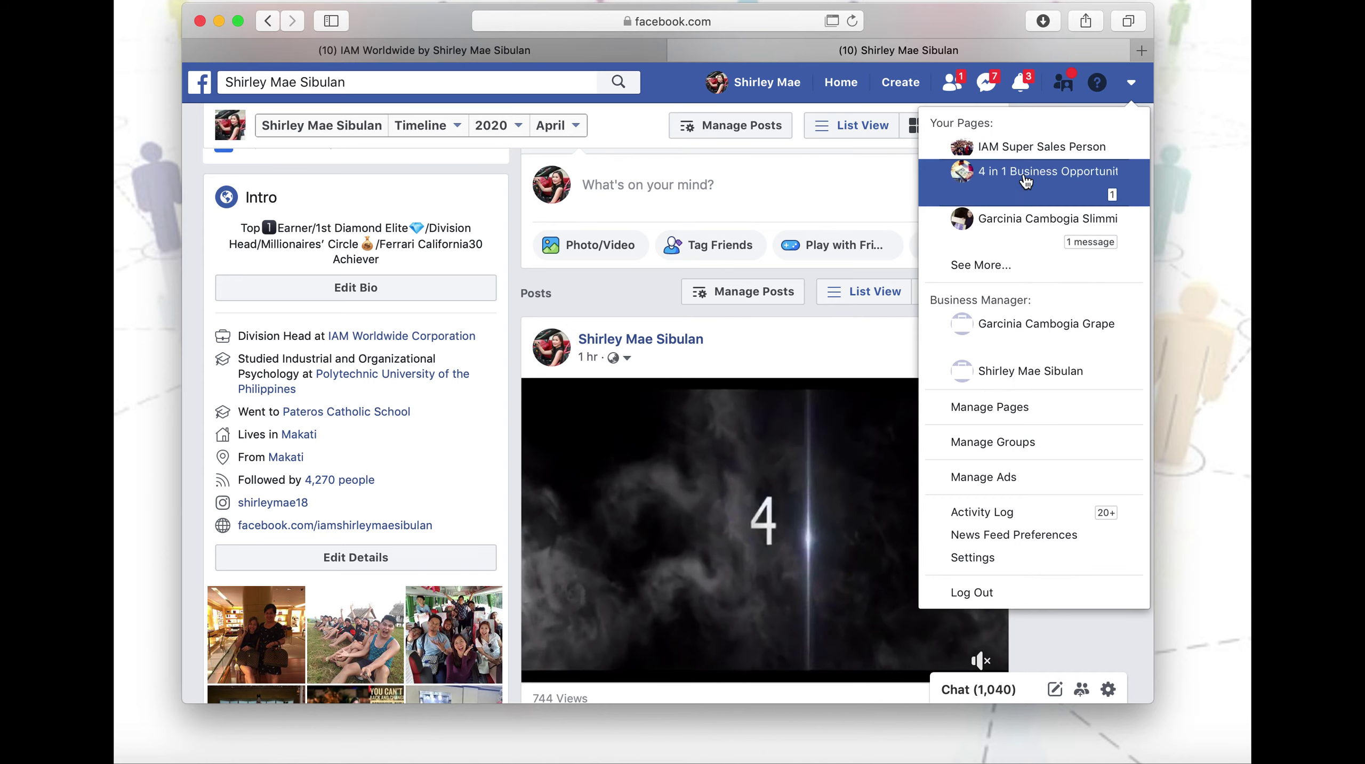
{"action": "left_click", "coordinate": [966, 443]}
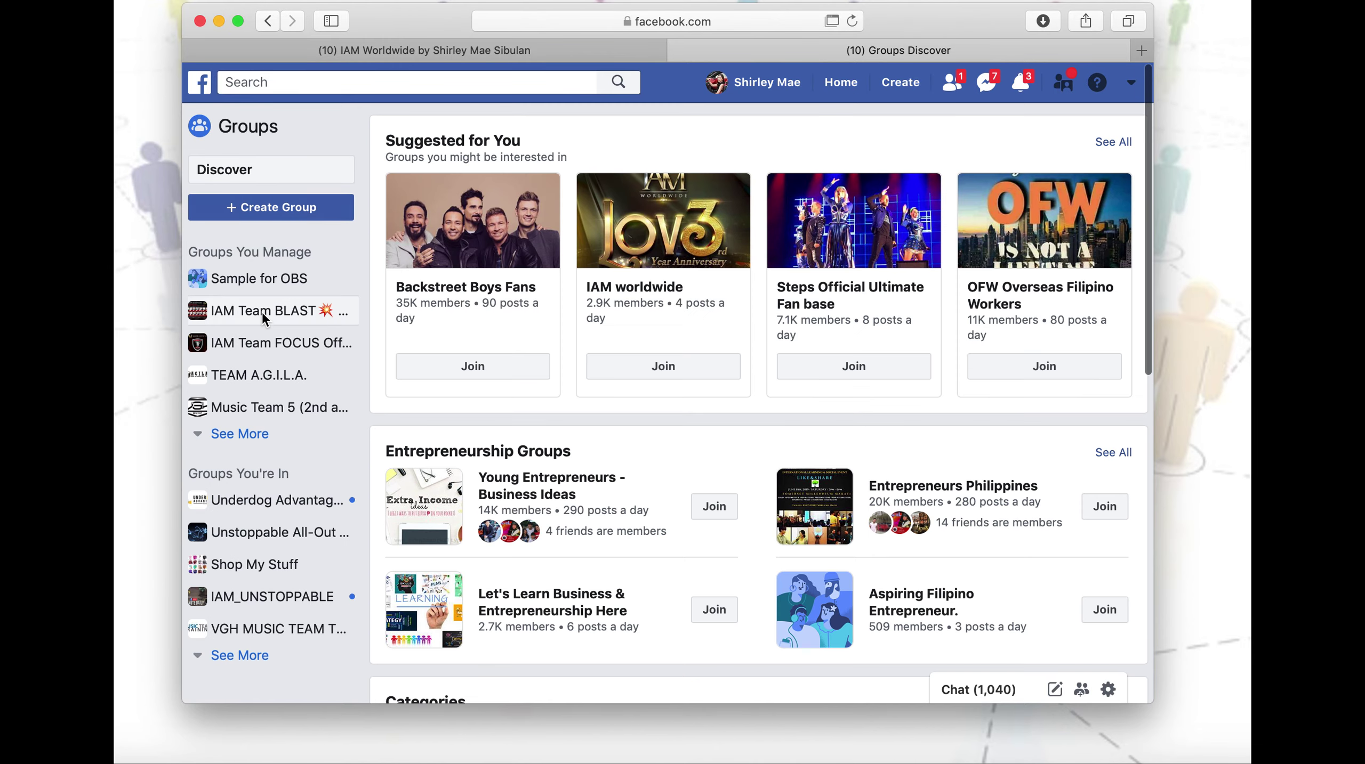
{"action": "left_click", "coordinate": [263, 315]}
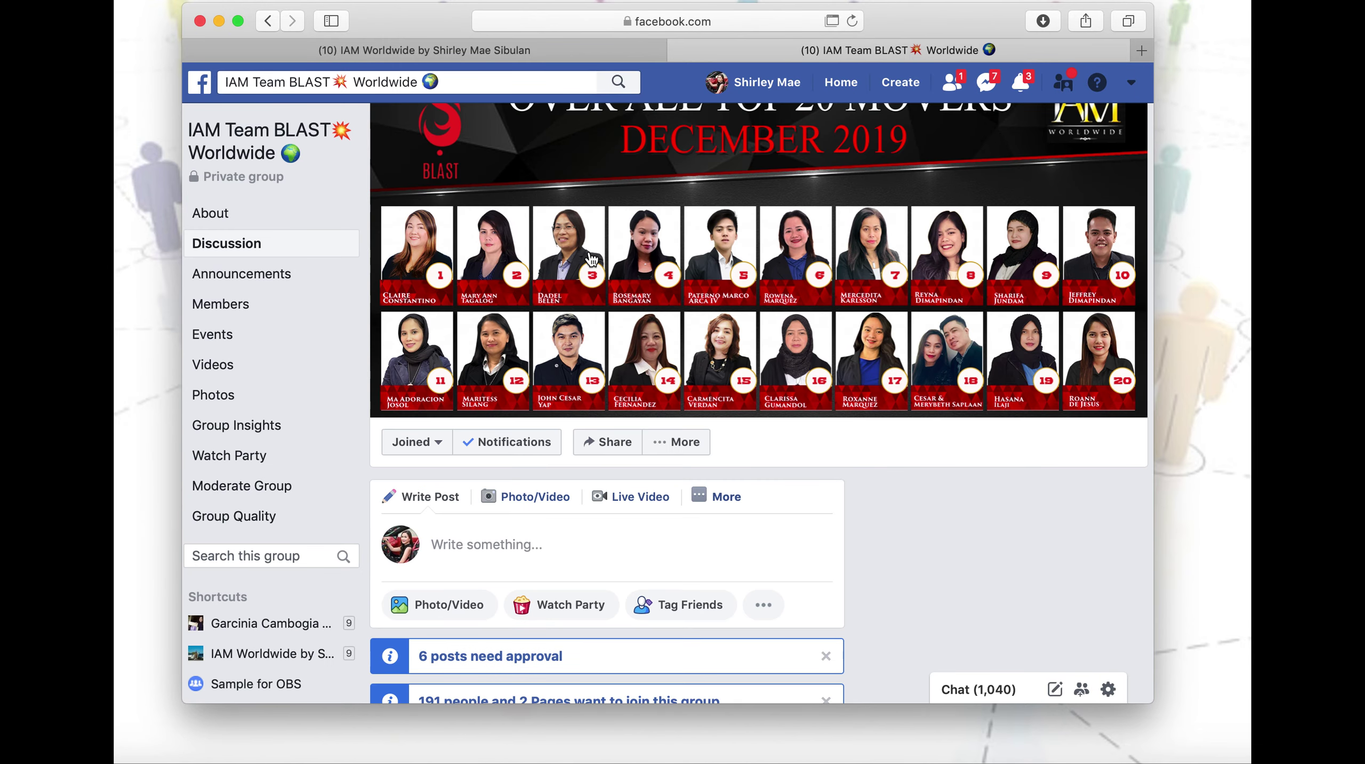
Start a live video in the group with the Use Stream Key option and copy its stream key
{"action": "left_click", "coordinate": [627, 498]}
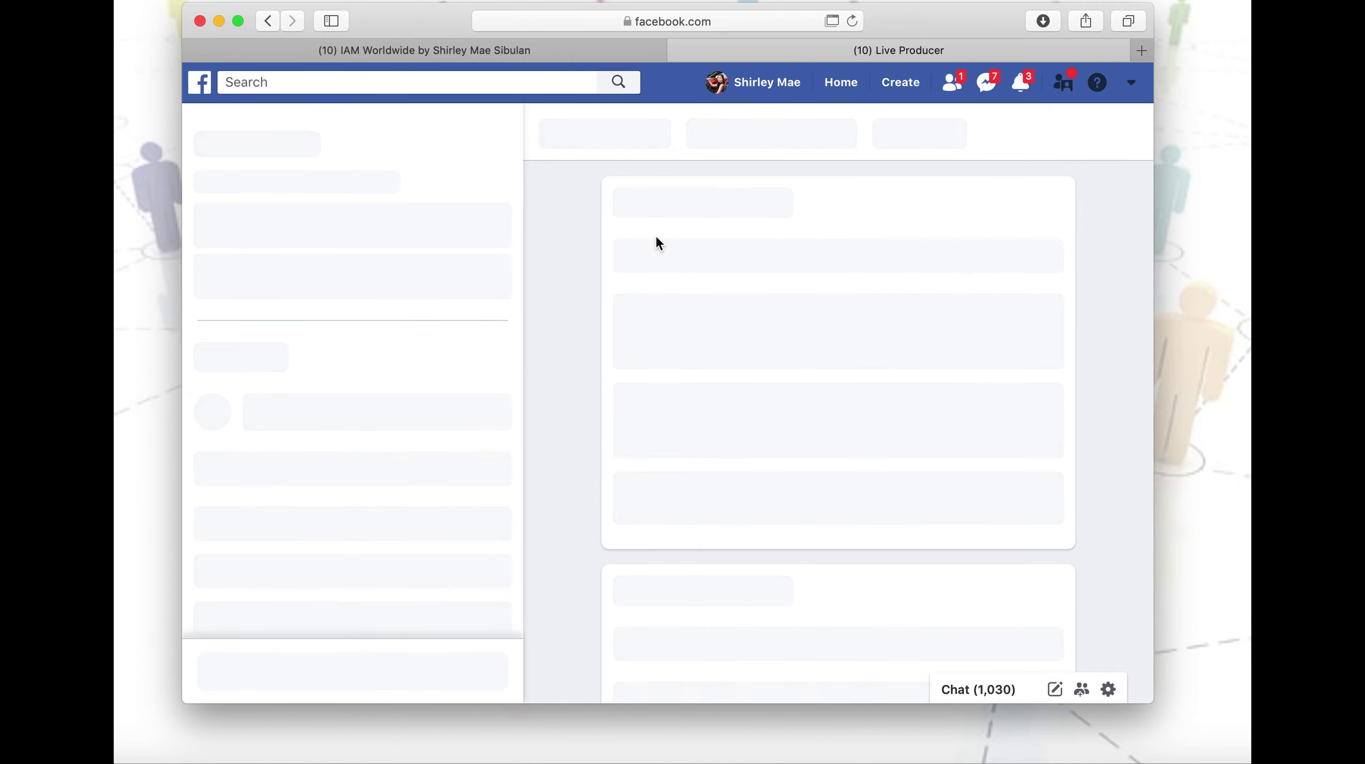
{"action": "left_click", "coordinate": [690, 320]}
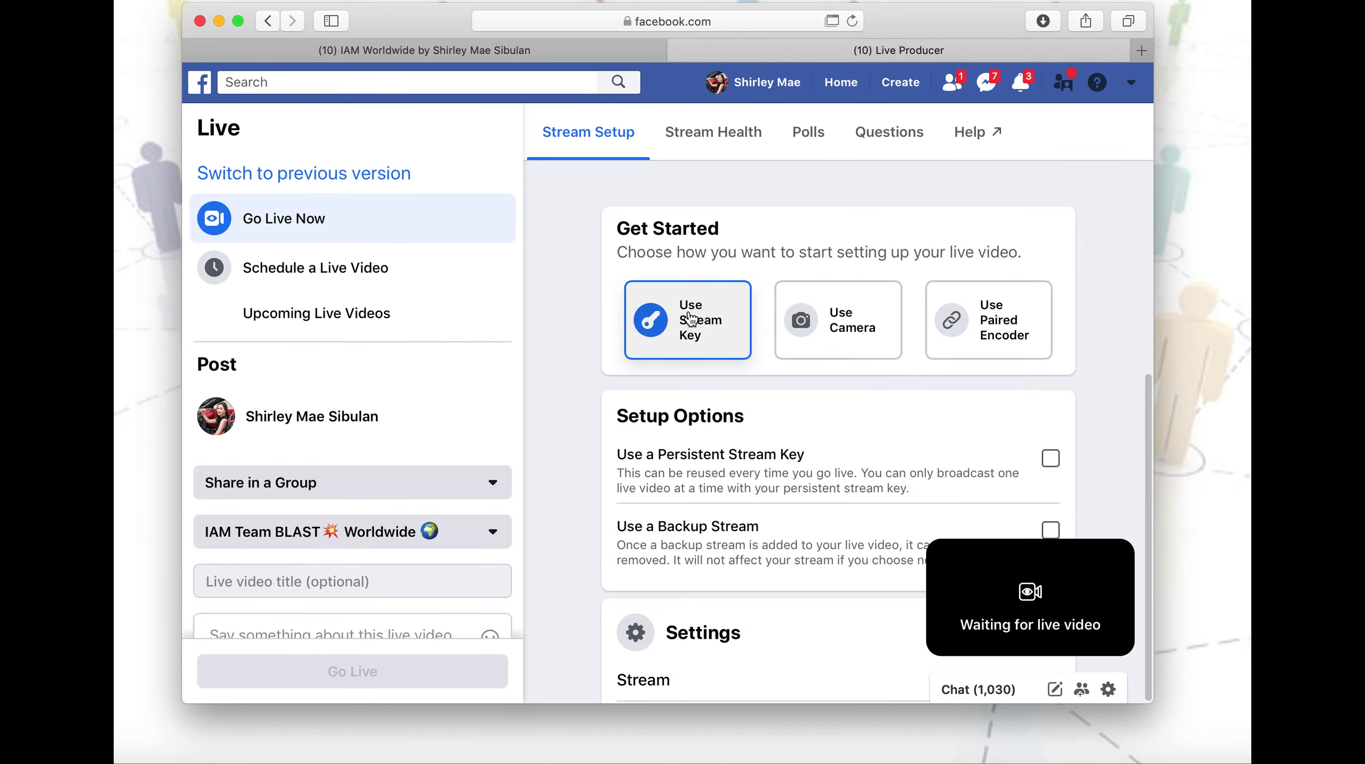
{"action": "scroll", "coordinate": [772, 337], "scroll_direction": "down", "scroll_amount": 12}
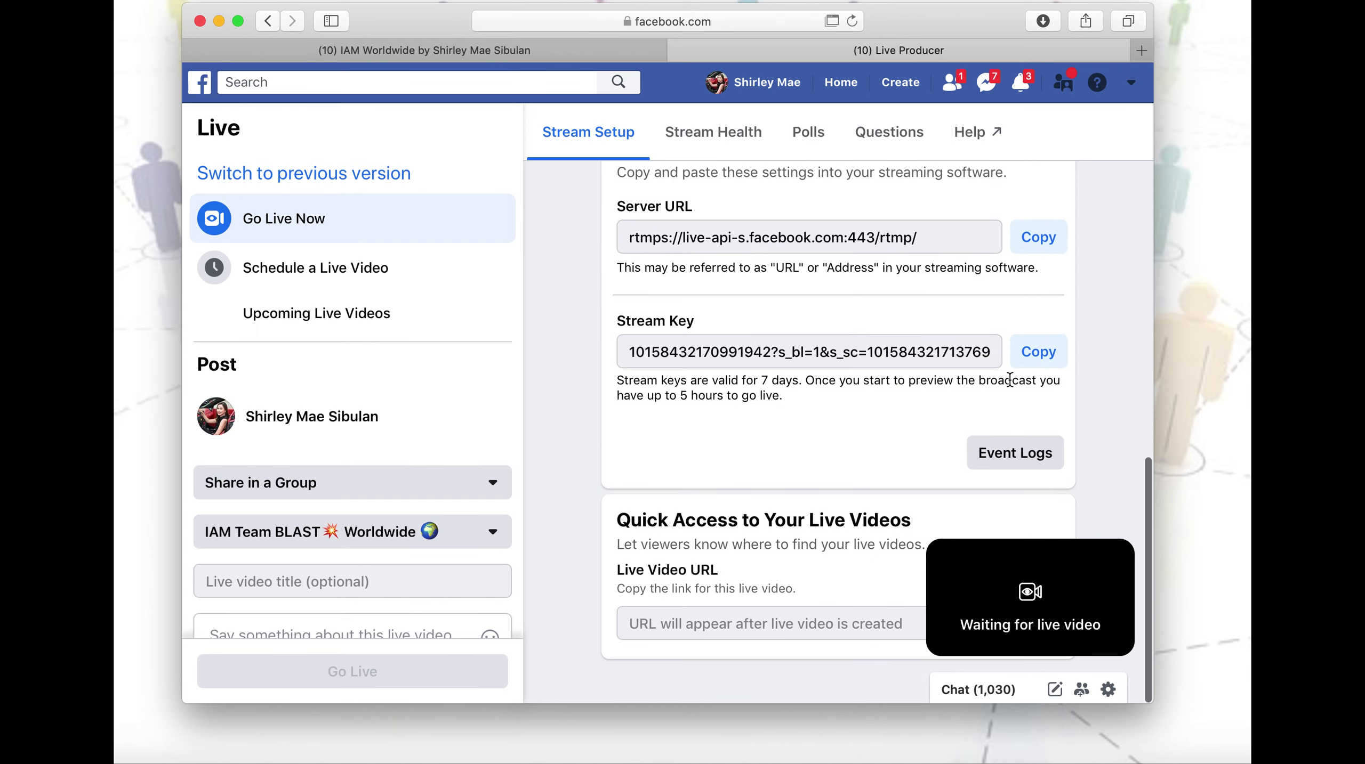
Switch to OBS, replace the stream key in the Stream settings with the copied group key, and save the settings
{"action": "key", "text": "super+Tab"}
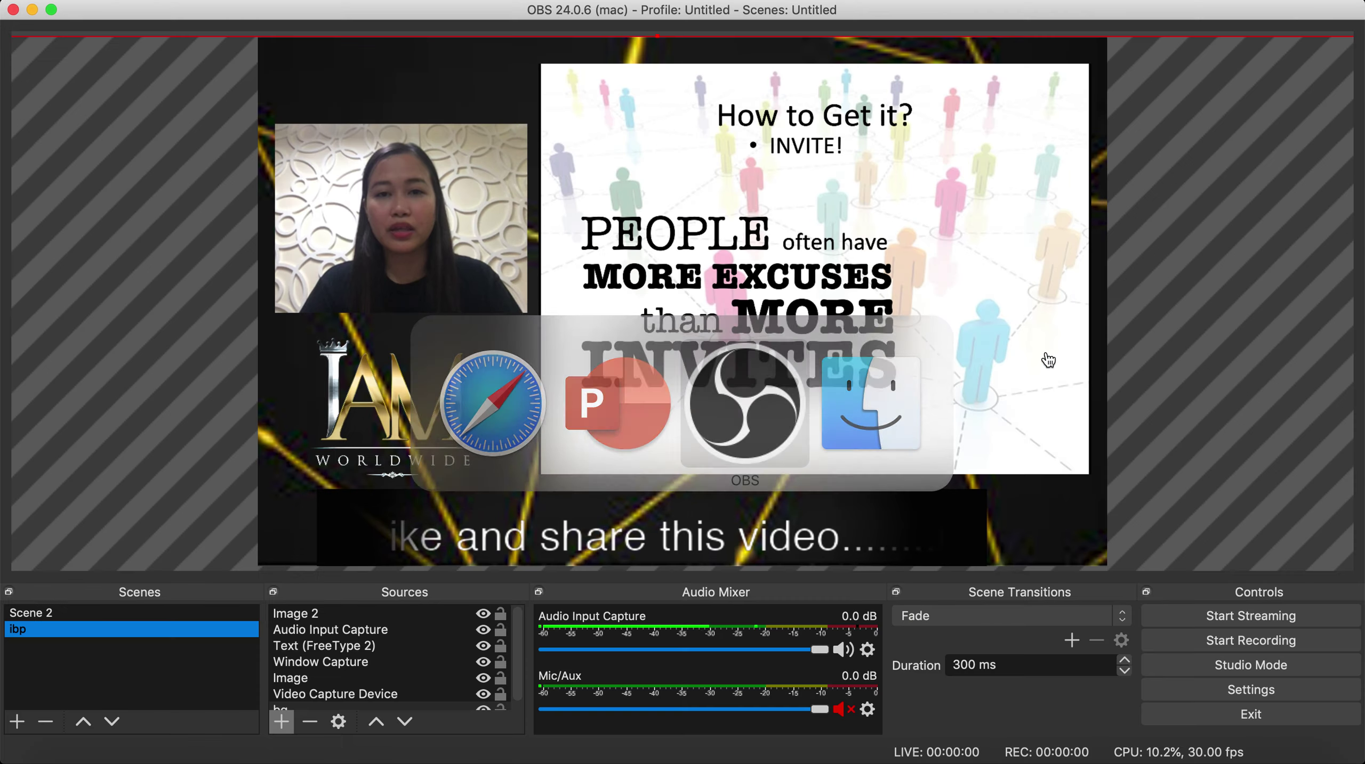
{"action": "left_click", "coordinate": [1251, 690]}
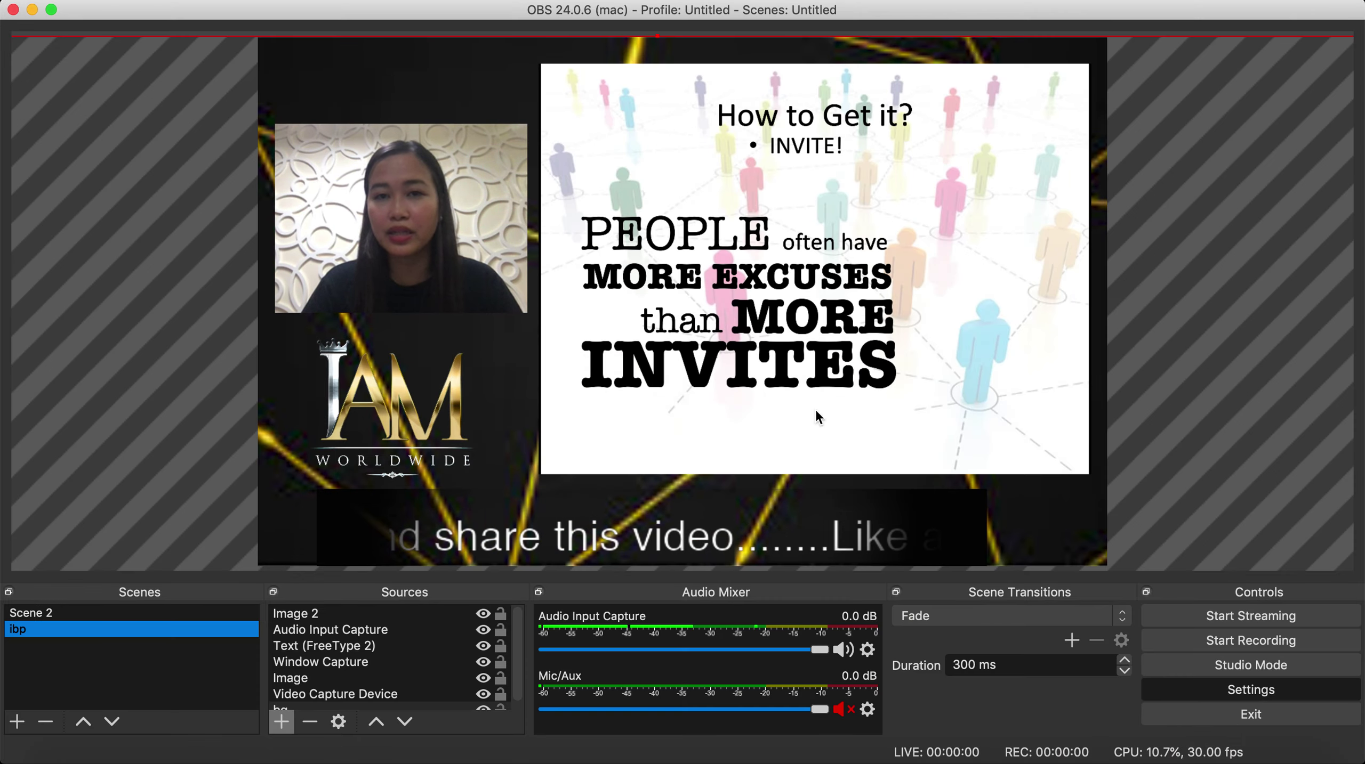
{"action": "left_click", "coordinate": [282, 119]}
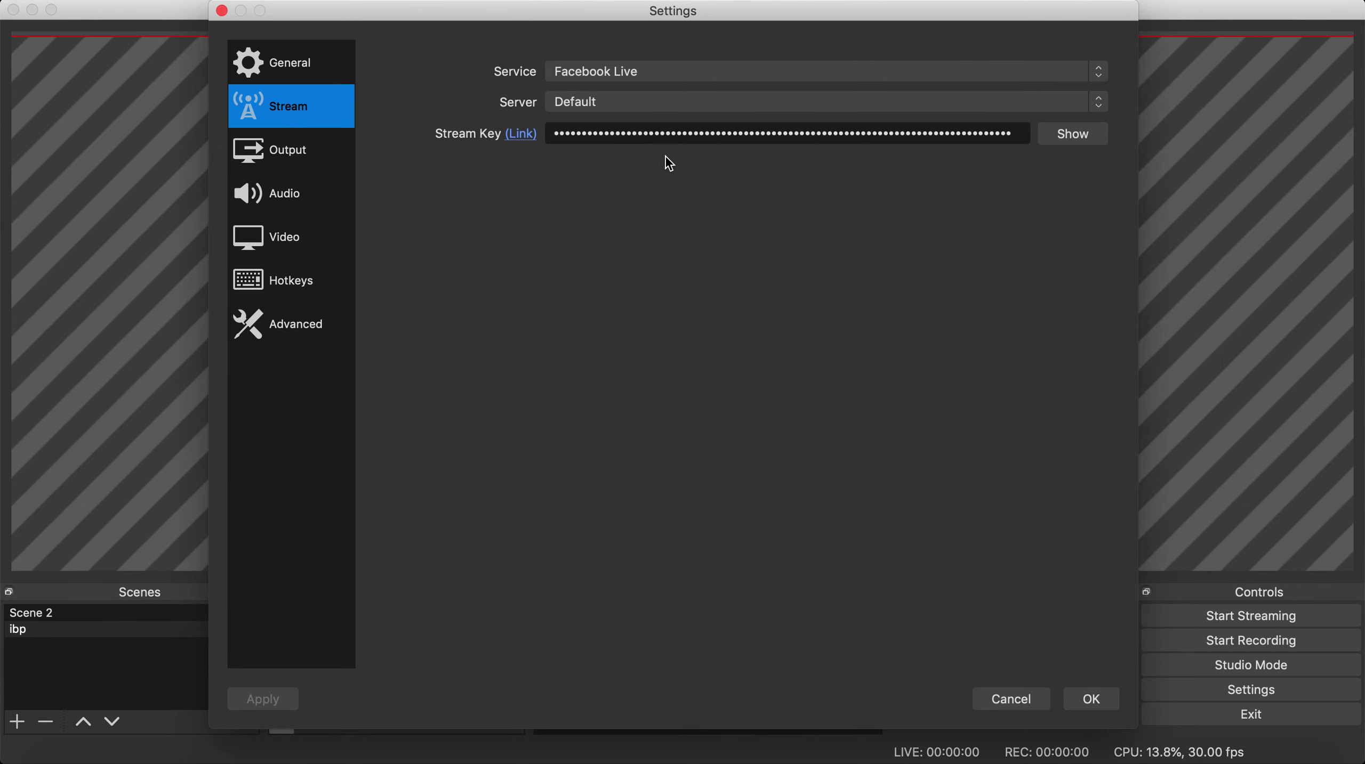
{"action": "left_click", "coordinate": [670, 134]}
{"action": "key", "text": "super+a"}
{"action": "key", "text": "super+v"}
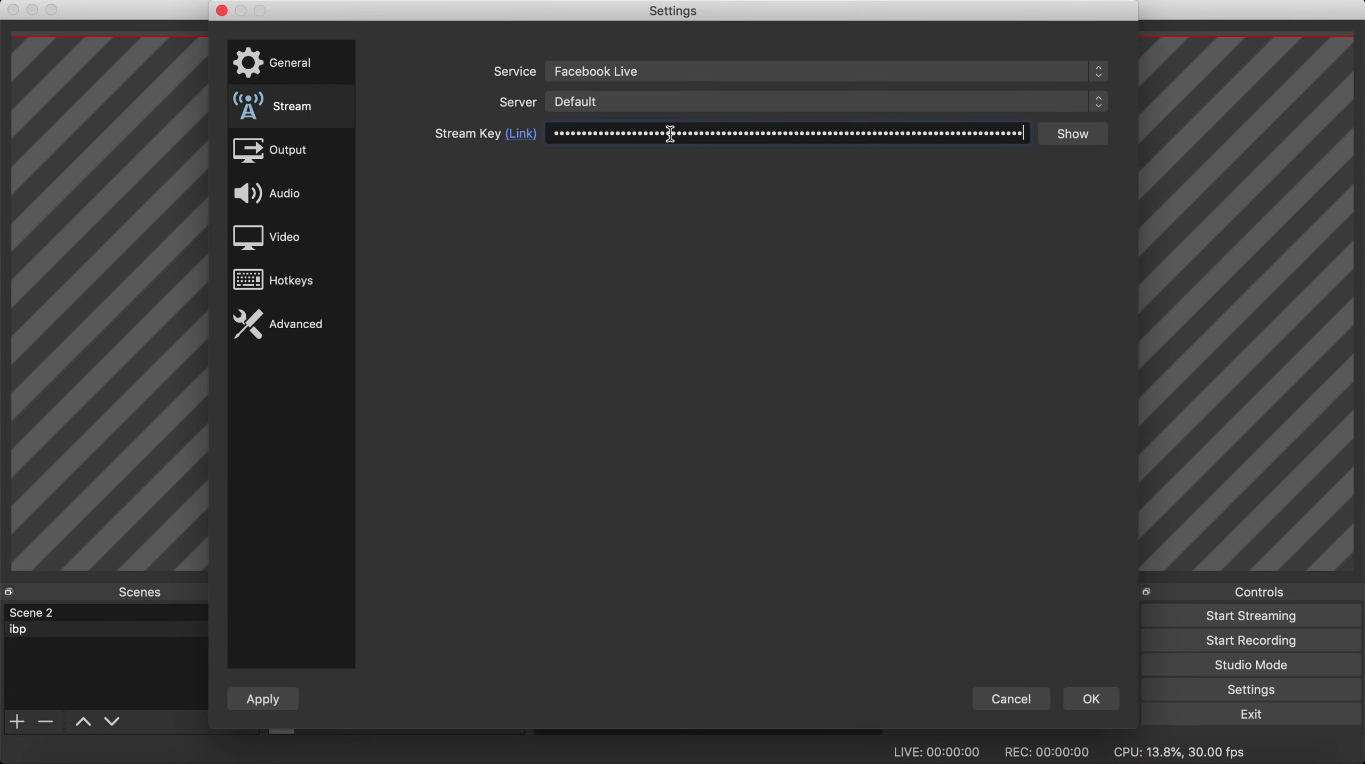
{"action": "left_click", "coordinate": [1096, 698]}
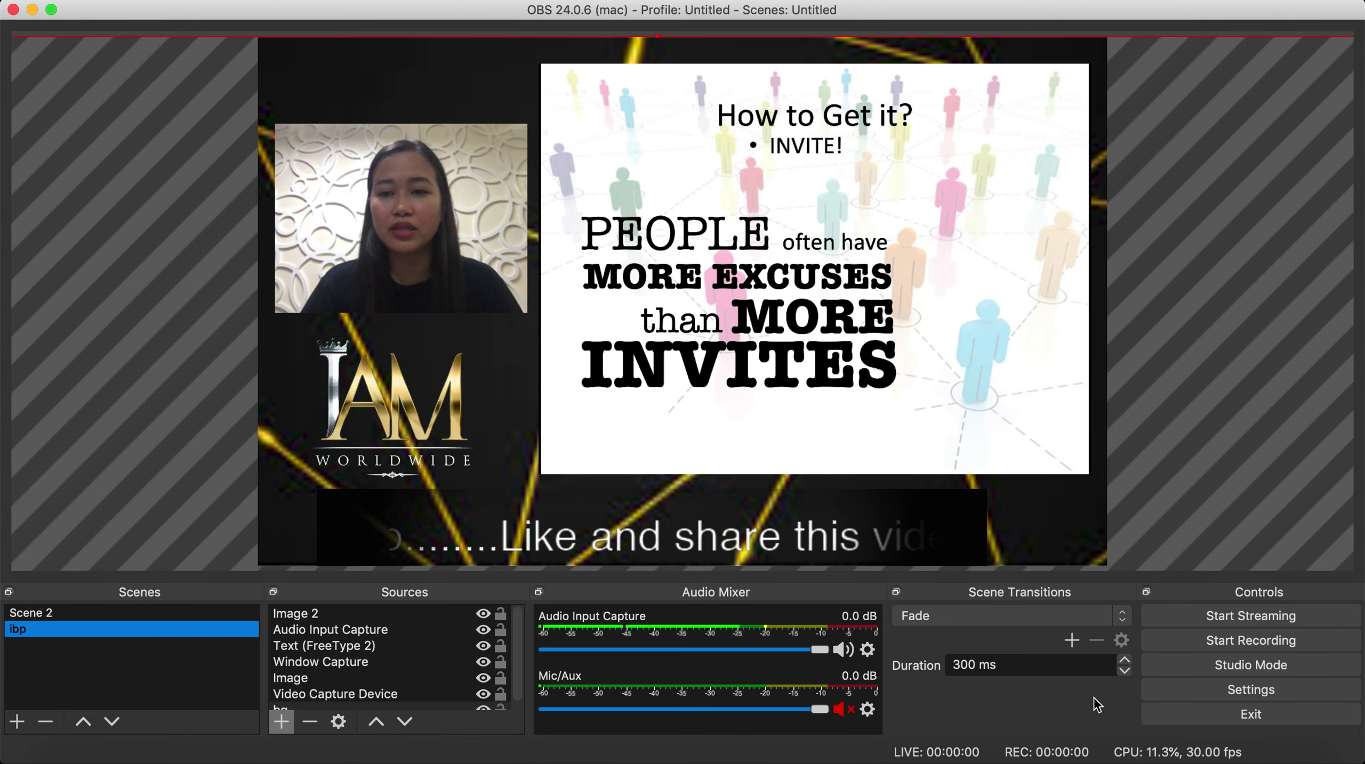
Start streaming from OBS and check the group's live preview and description field in Safari's Live Producer
{"action": "left_click", "coordinate": [1241, 617]}
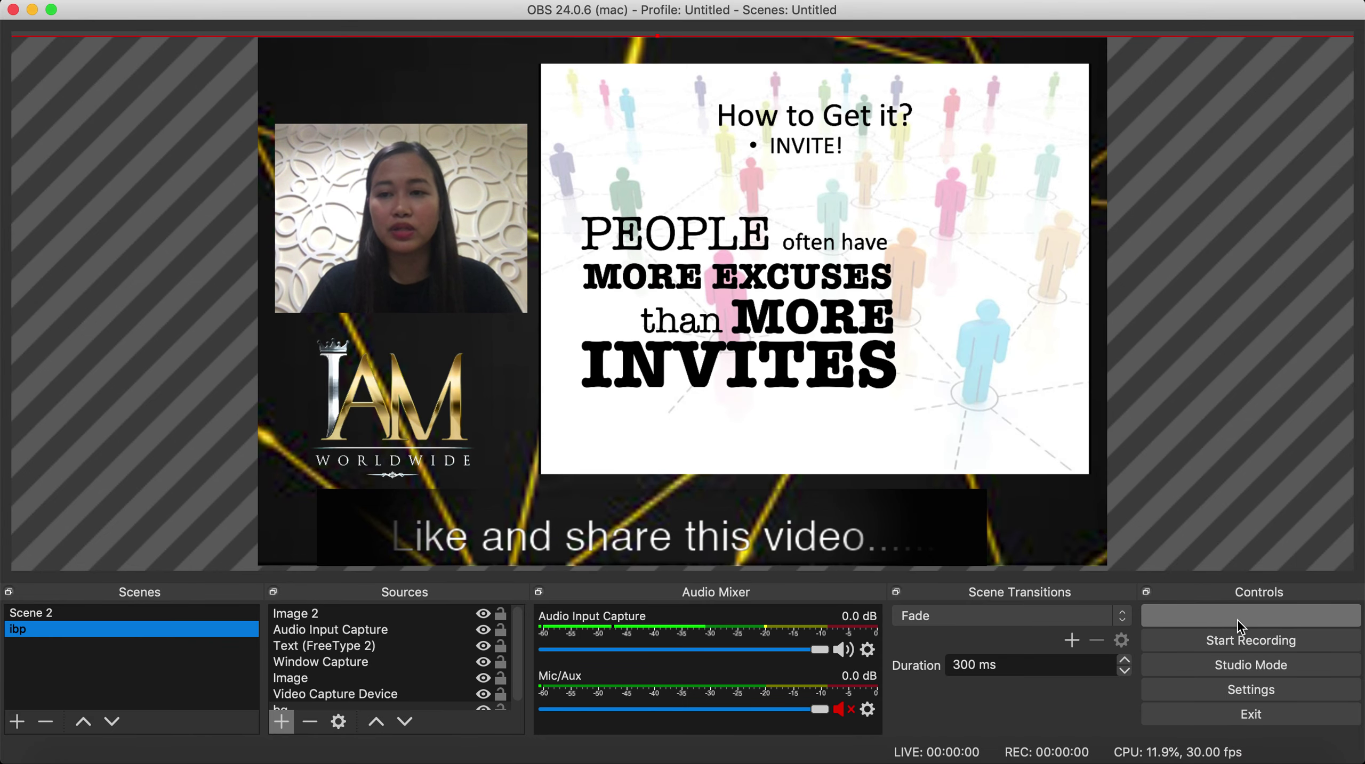
{"action": "key", "text": "super+Tab"}
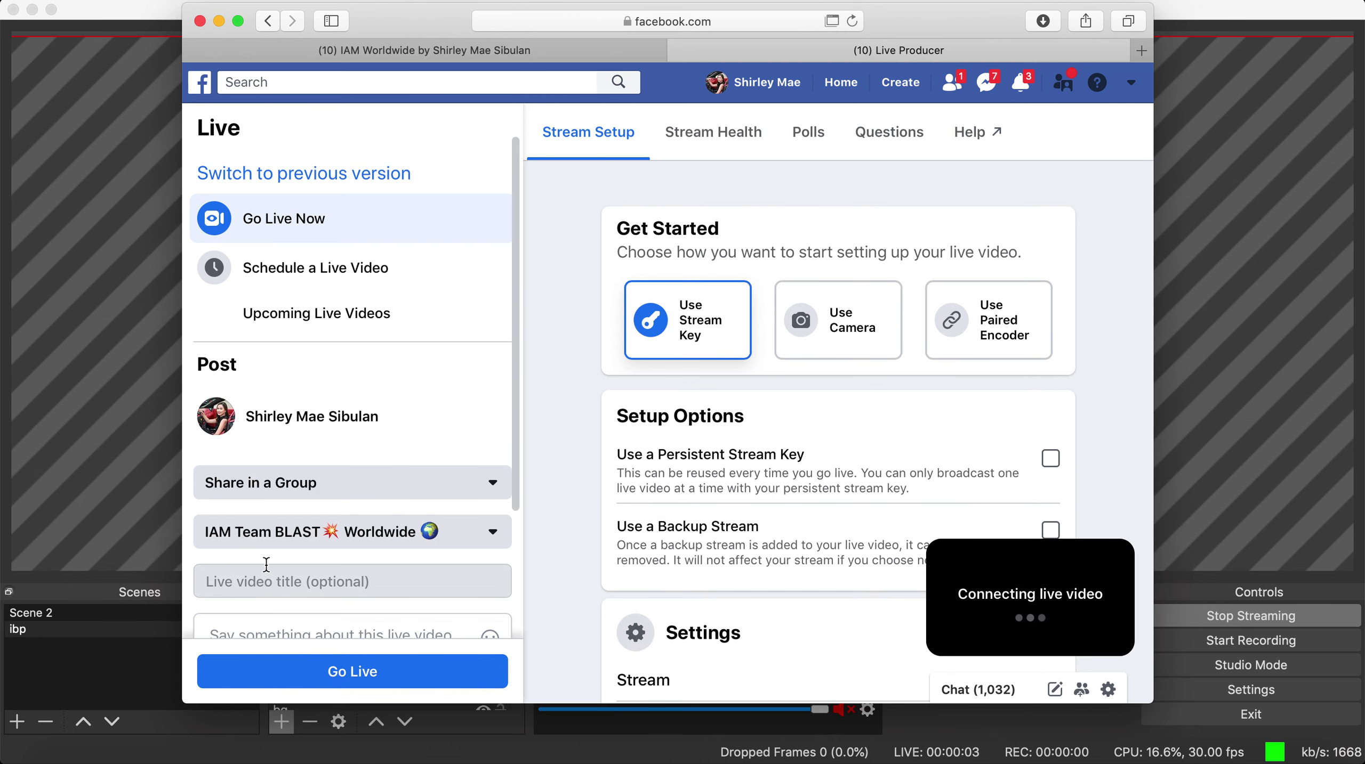
{"action": "scroll", "coordinate": [266, 564], "scroll_direction": "down", "scroll_amount": 3}
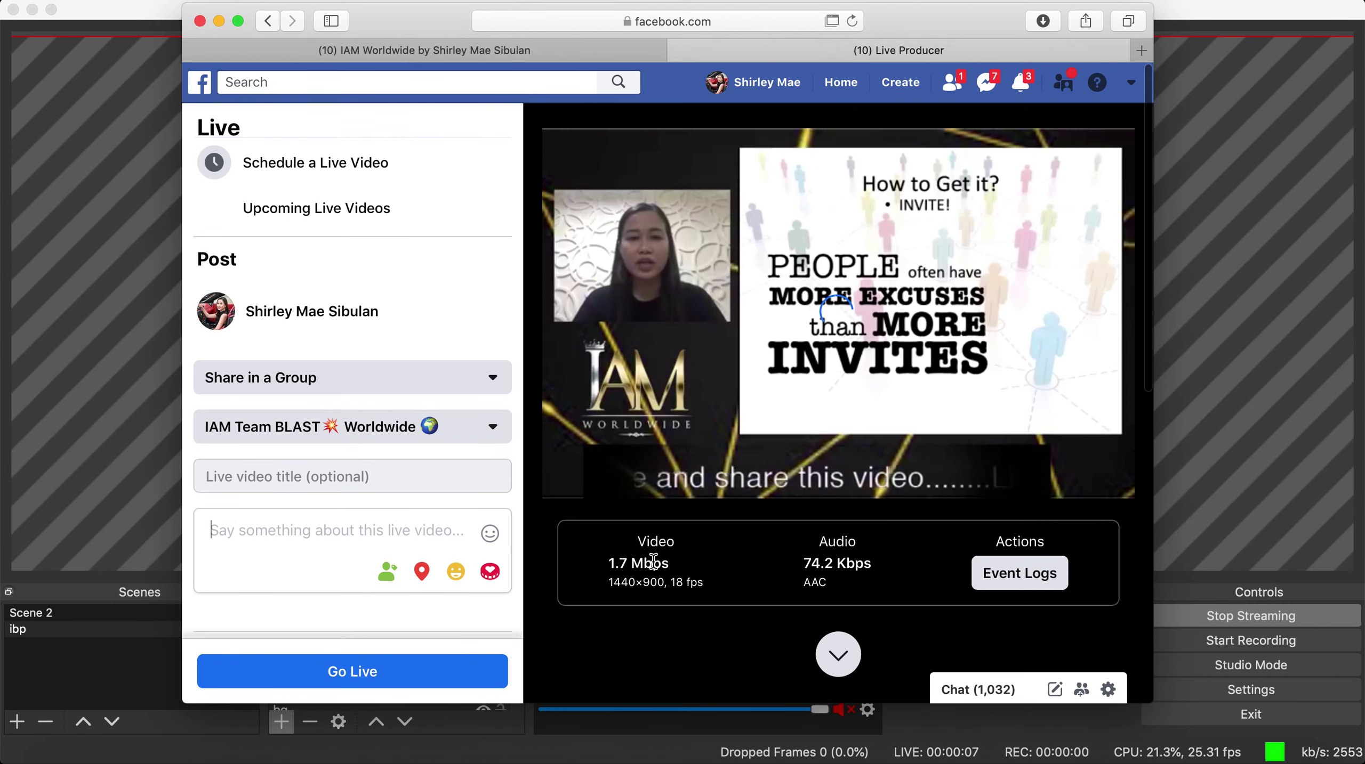
Switch back to OBS, stop the stream to the group, and clear the selection in the preview canvas
{"action": "key", "text": "super+Tab"}
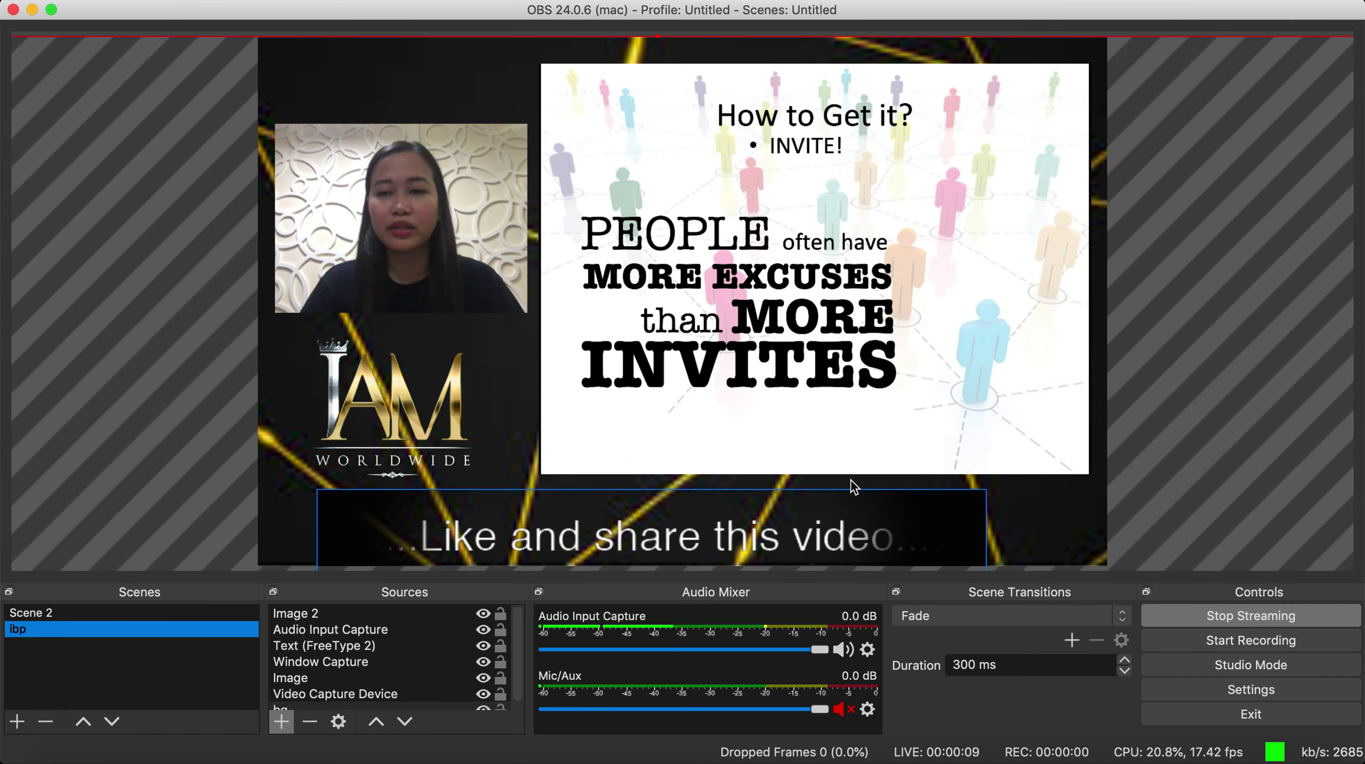
{"action": "left_click", "coordinate": [1241, 625]}
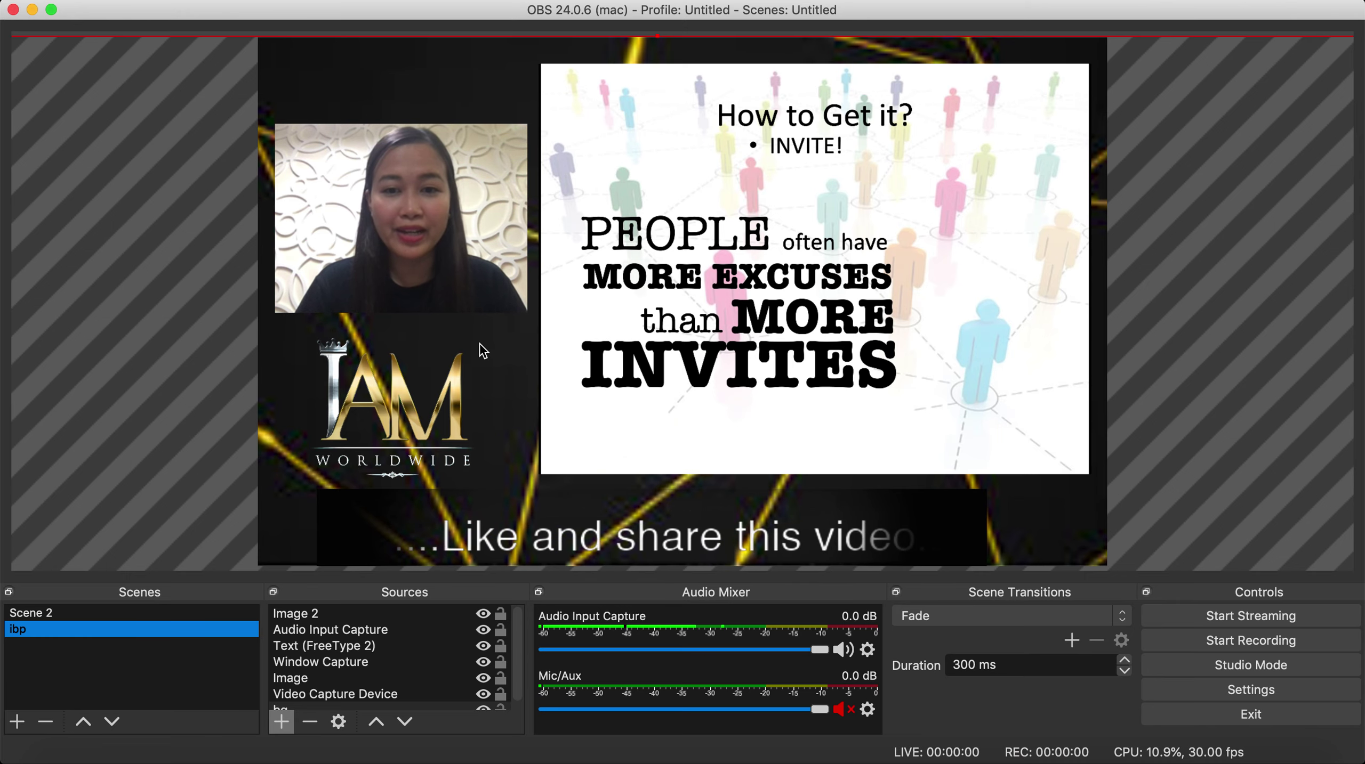
{"action": "left_click", "coordinate": [1180, 379]}
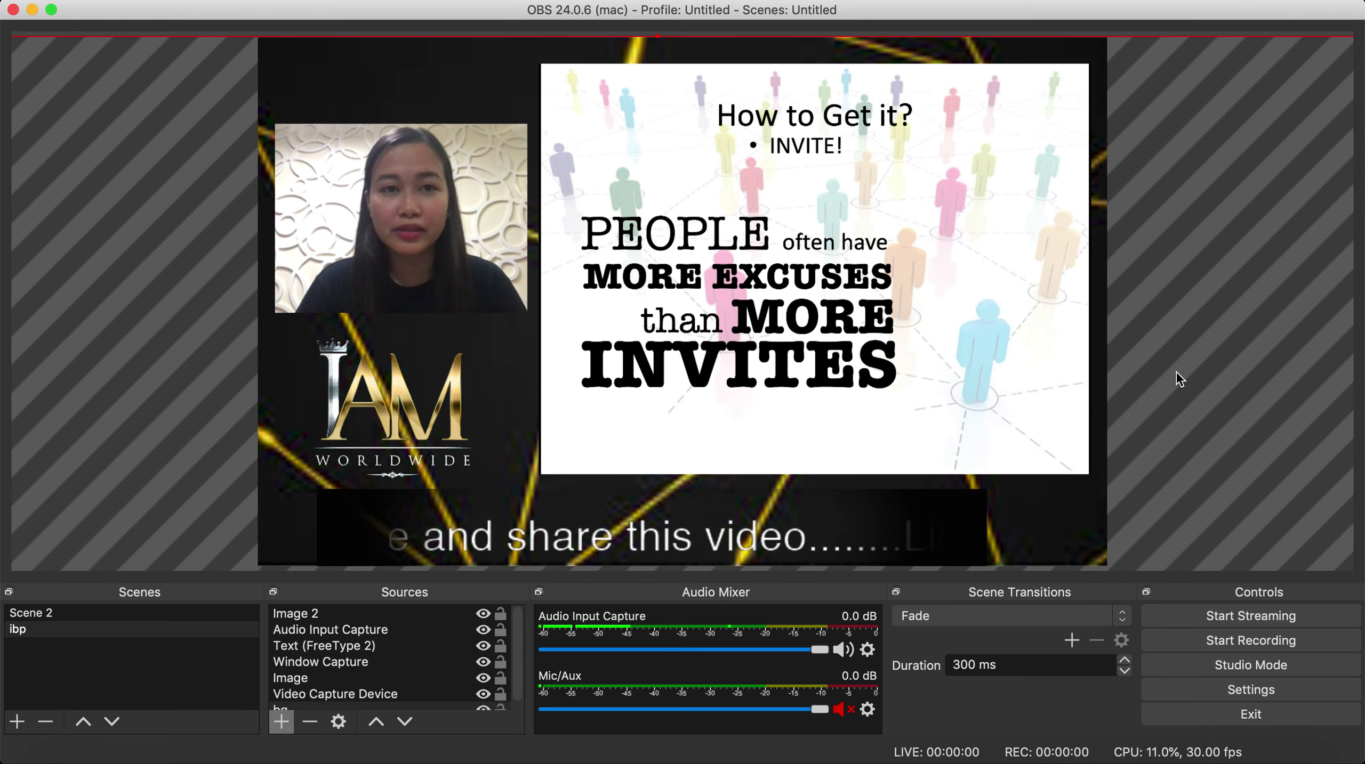